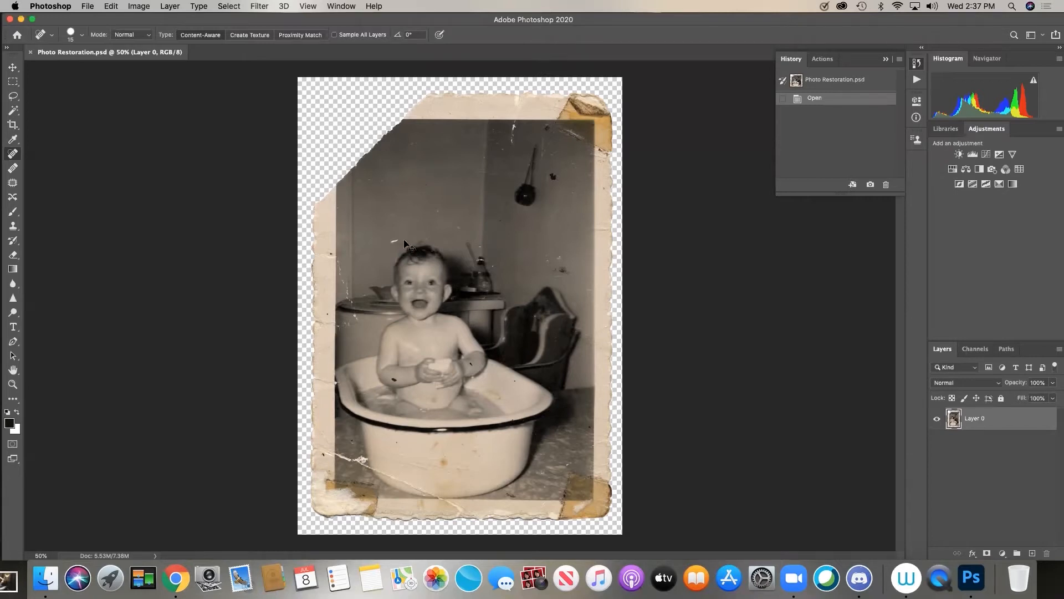
Quit Photoshop while the single-layer Photo Restoration.psd is open
{"action": "key", "text": "super+k"}
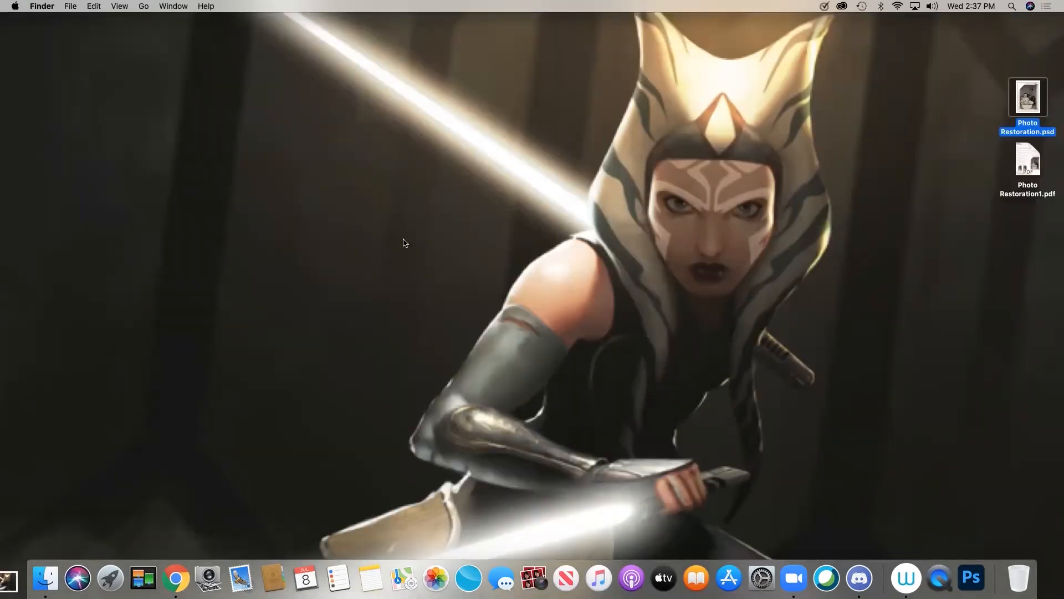
Relaunch Photoshop from the Dock and reopen Photo Restoration.psd from the recent files
{"action": "left_click", "coordinate": [971, 578]}
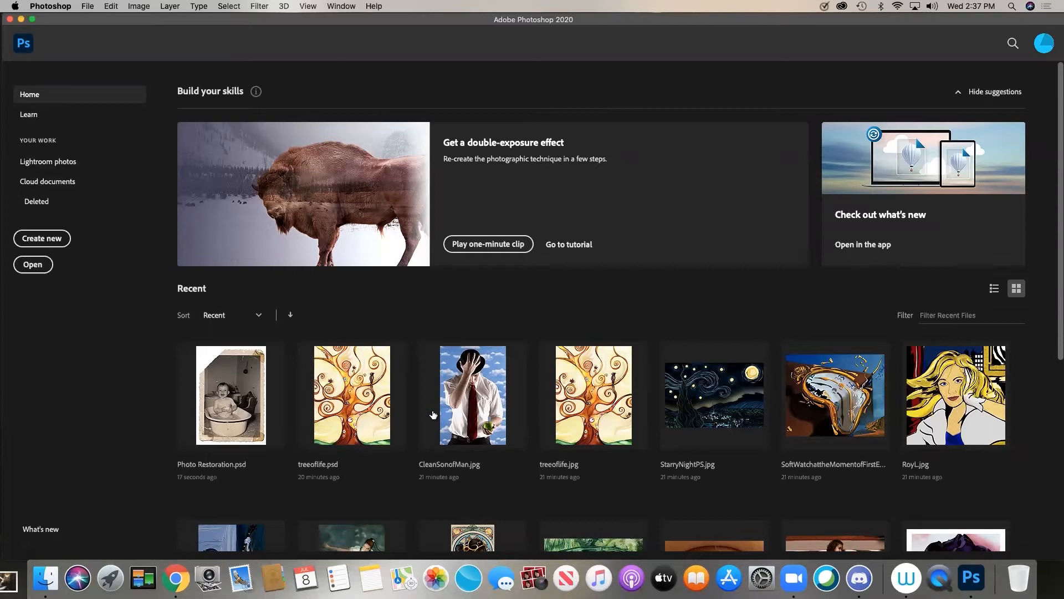
{"action": "left_click", "coordinate": [219, 392]}
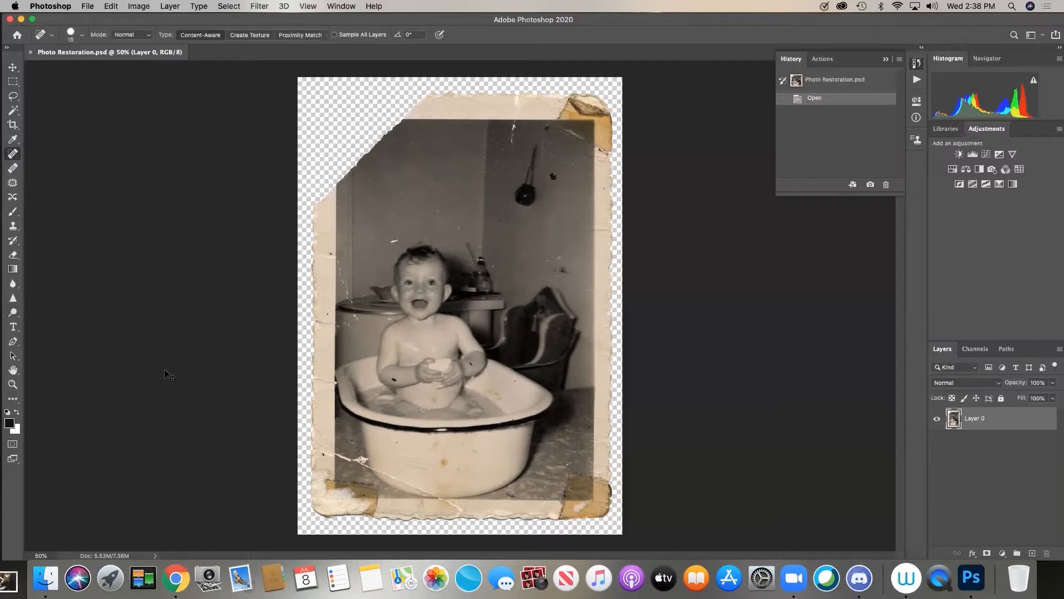
Select the entire canvas of the baby-in-bathtub photo
{"action": "key", "text": "super+a"}
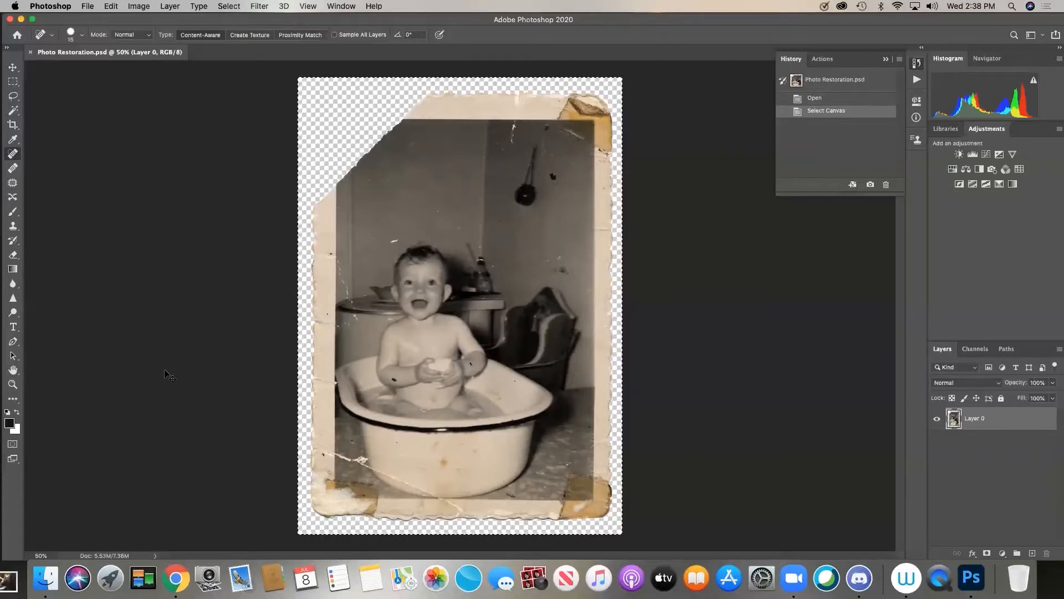
Paste the copied photo in place onto a new layer
{"action": "key", "text": "shift+super+v"}
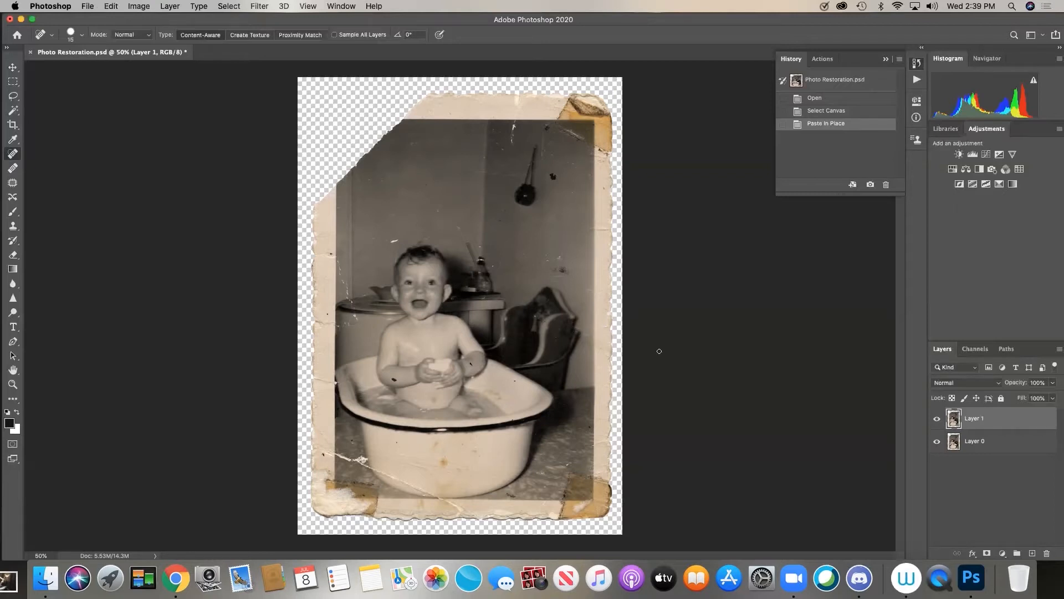
Rename Layer 0 to 'Orig Baby', then lock and hide it
{"action": "double_click", "coordinate": [976, 441]}
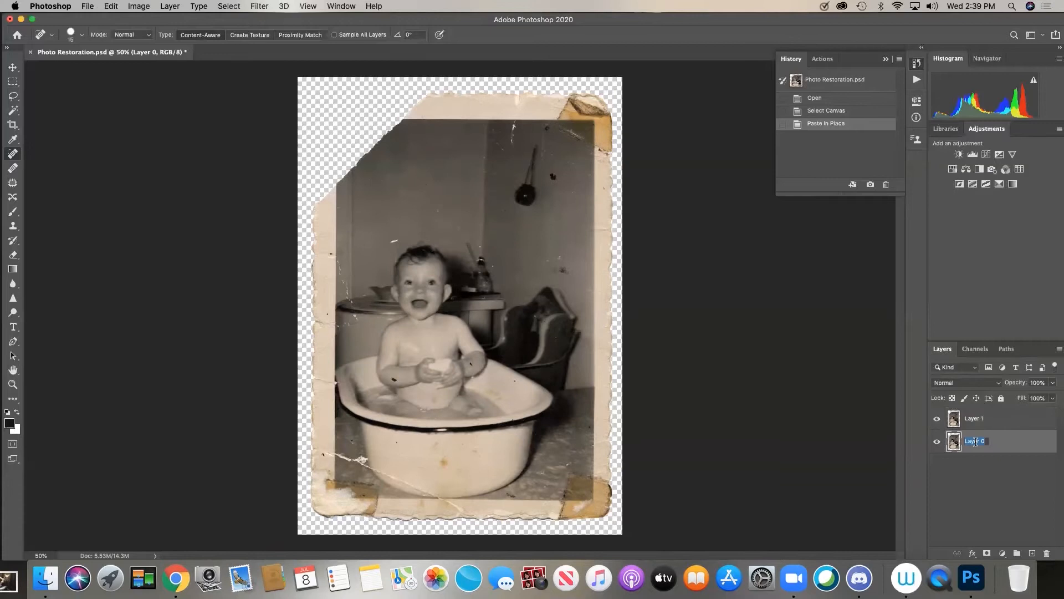
{"action": "type", "text": "Orig Baby"}
{"action": "left_click", "coordinate": [1026, 469]}
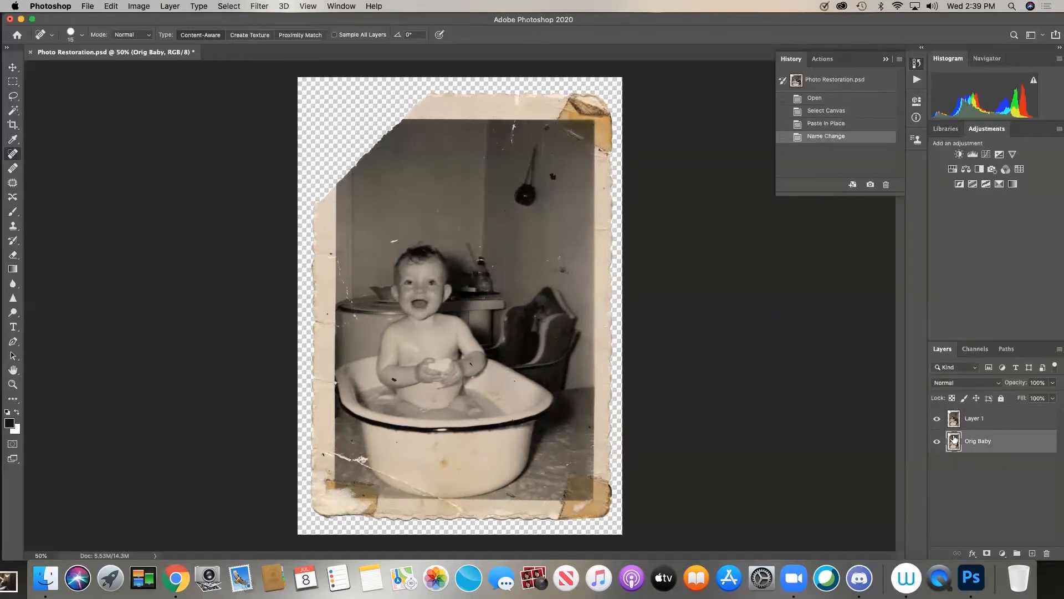
{"action": "left_click", "coordinate": [1001, 398]}
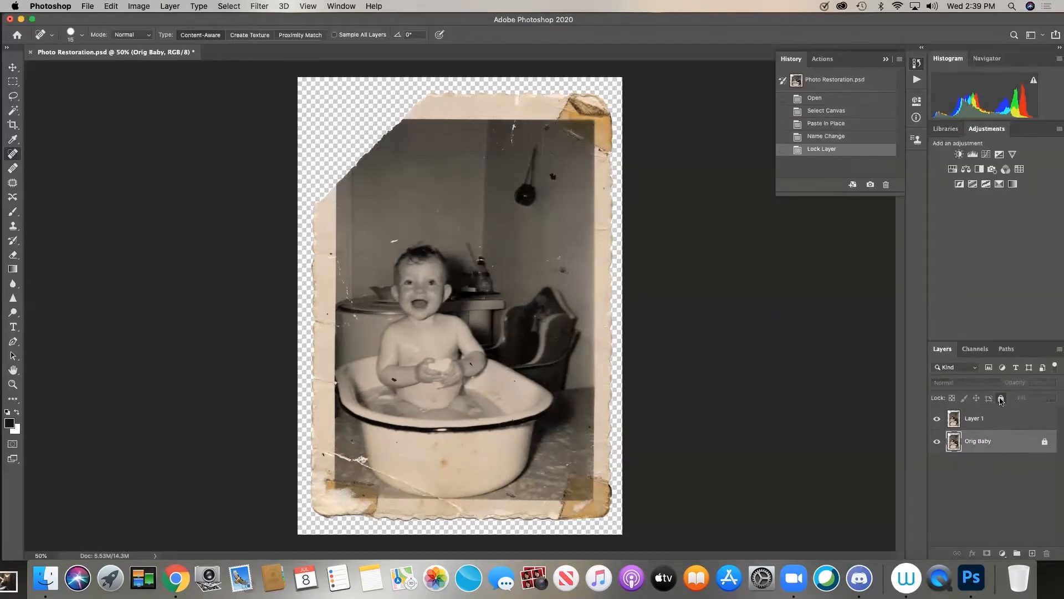
{"action": "left_click", "coordinate": [937, 442]}
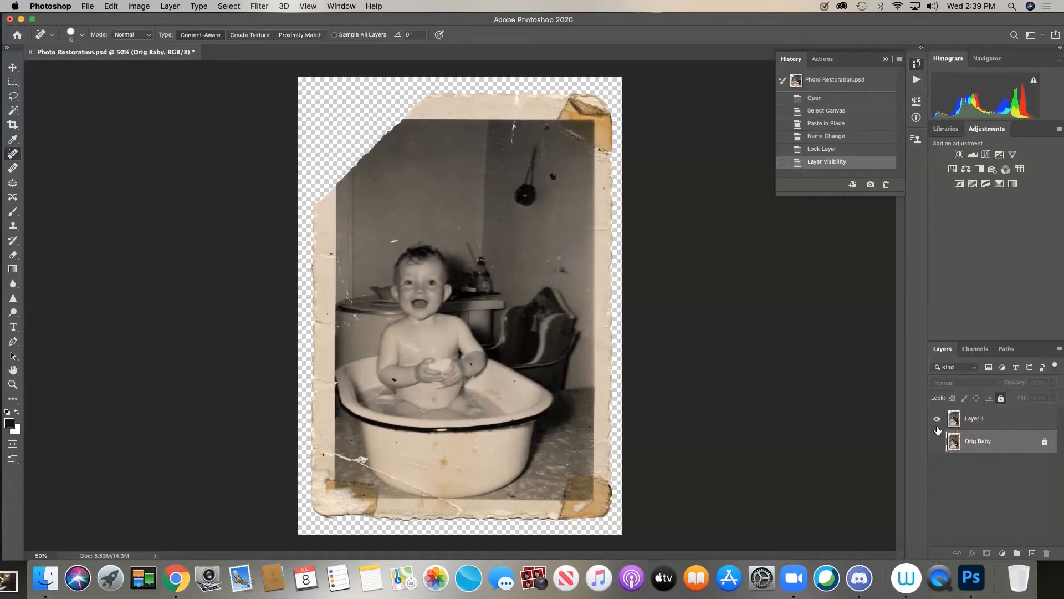
Rename the copy Layer 1 to 'Edit Baby'
{"action": "left_click", "coordinate": [980, 422]}
{"action": "double_click", "coordinate": [973, 420]}
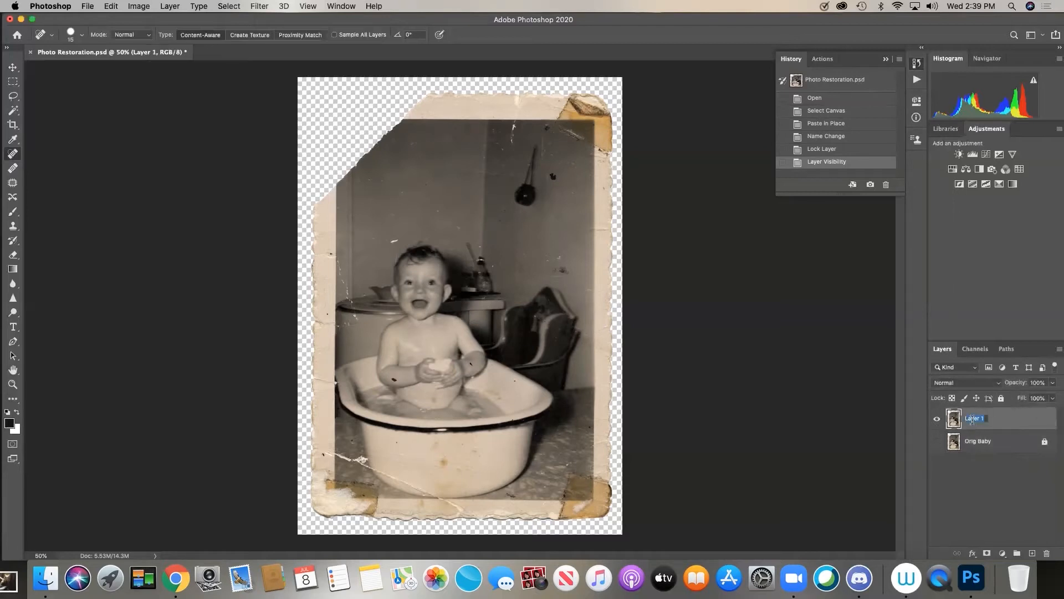
{"action": "type", "text": "Edit Baby"}
{"action": "key", "text": "Return"}
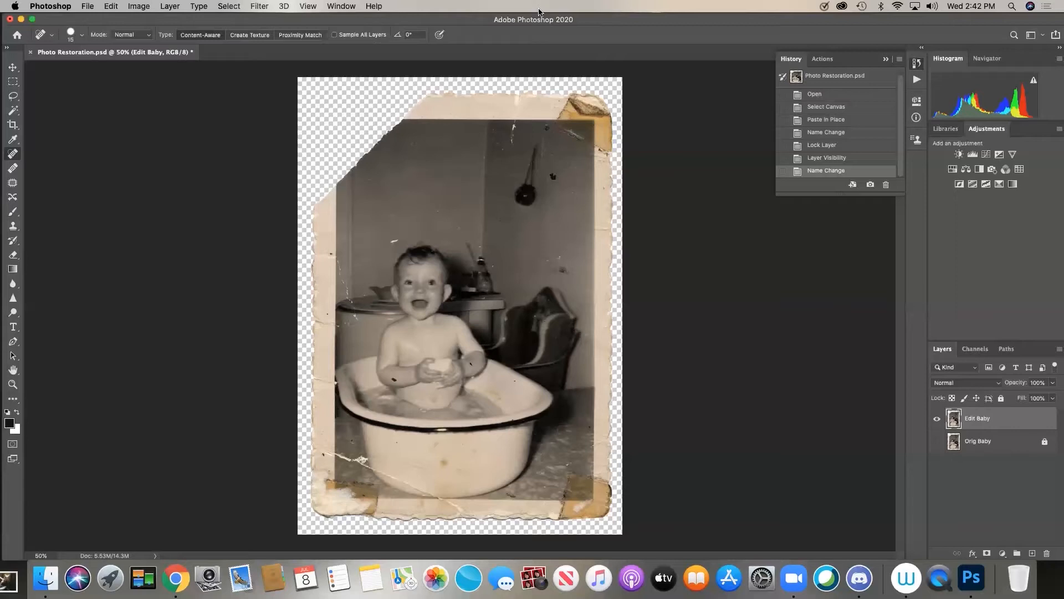
{"action": "left_click", "coordinate": [139, 6]}
Desaturate the Edit Baby layer so the sepia photo turns neutral grey
{"action": "mouse_move", "coordinate": [145, 42]}
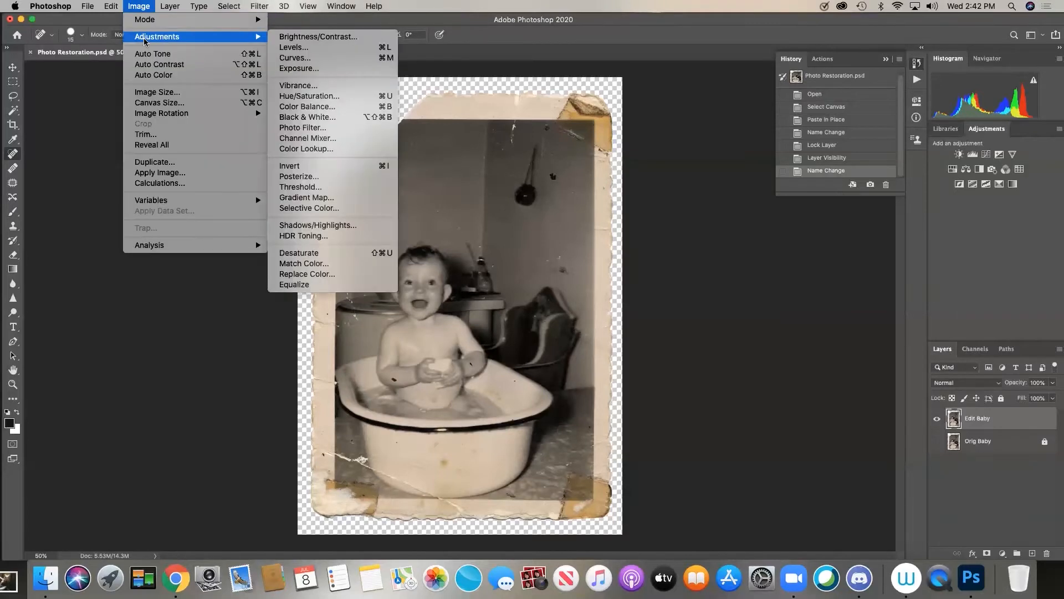
{"action": "left_click", "coordinate": [373, 254]}
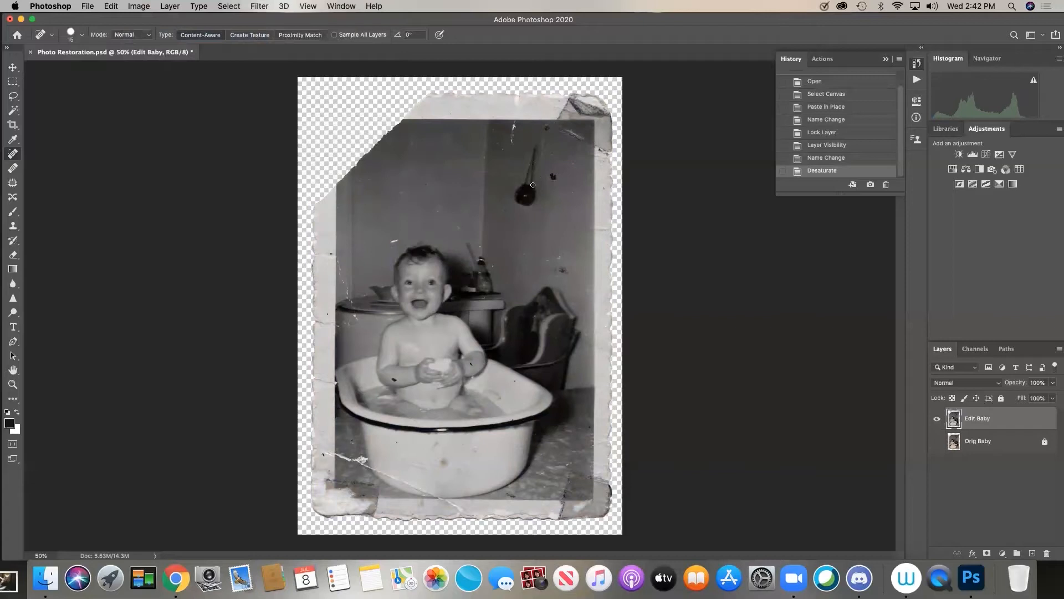
{"action": "left_click", "coordinate": [139, 6]}
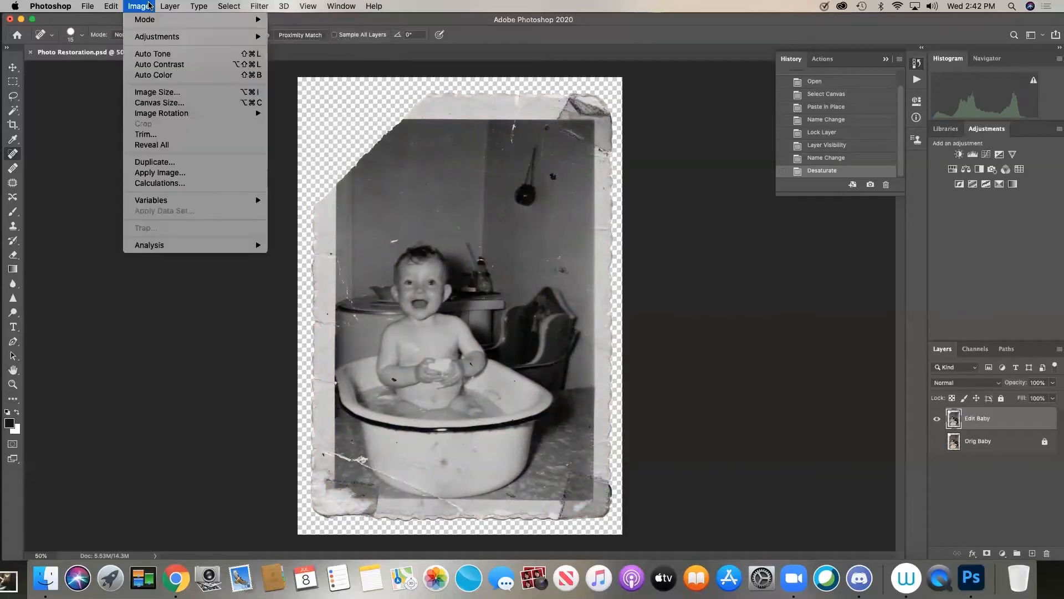
{"action": "mouse_move", "coordinate": [152, 38]}
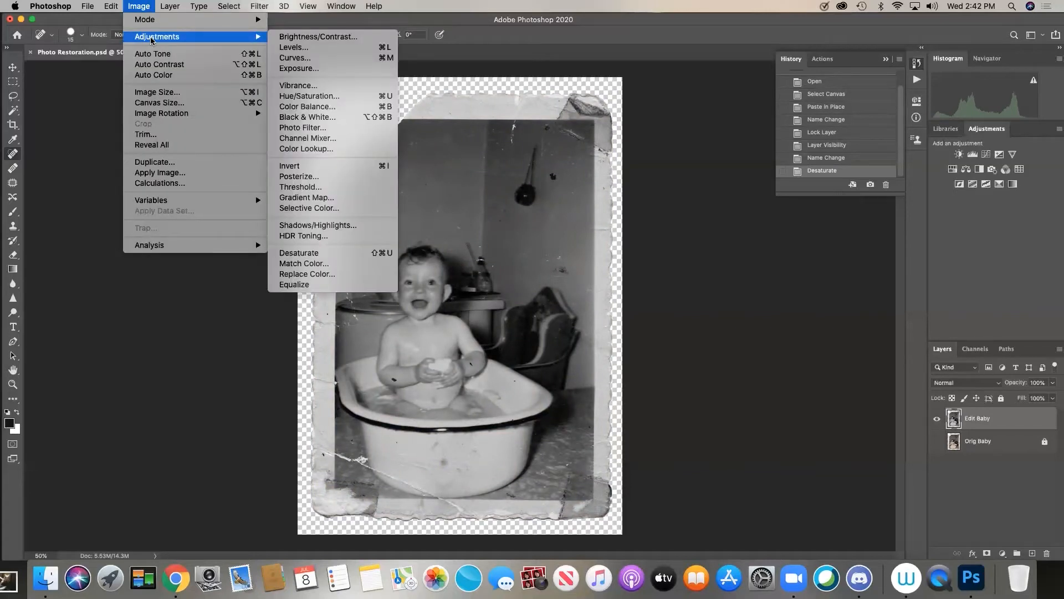
{"action": "left_click", "coordinate": [110, 6]}
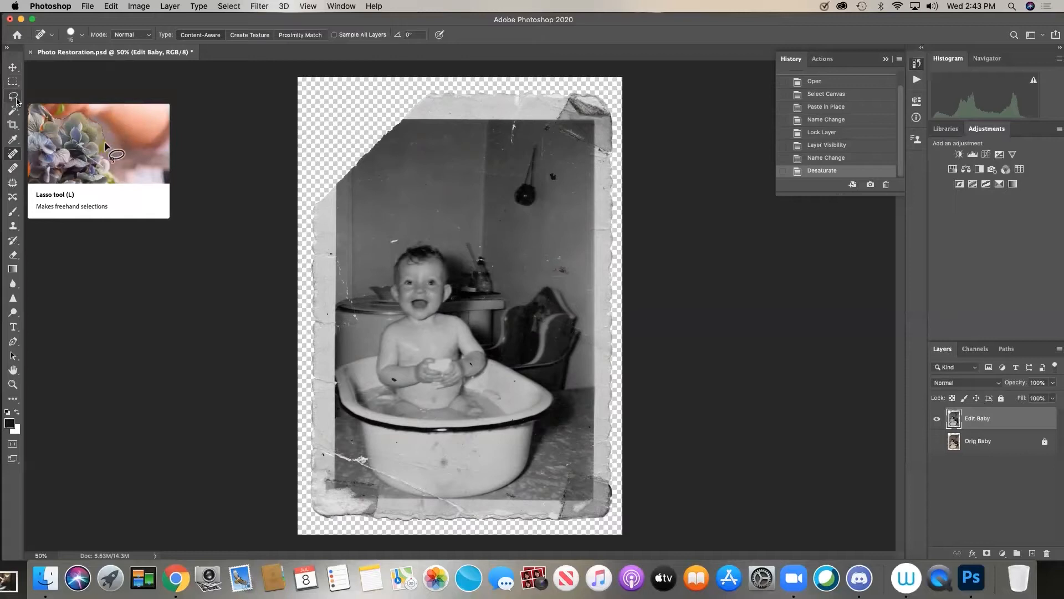
Crop the photo in on all sides to trim away the torn outer border
{"action": "left_click", "coordinate": [14, 127]}
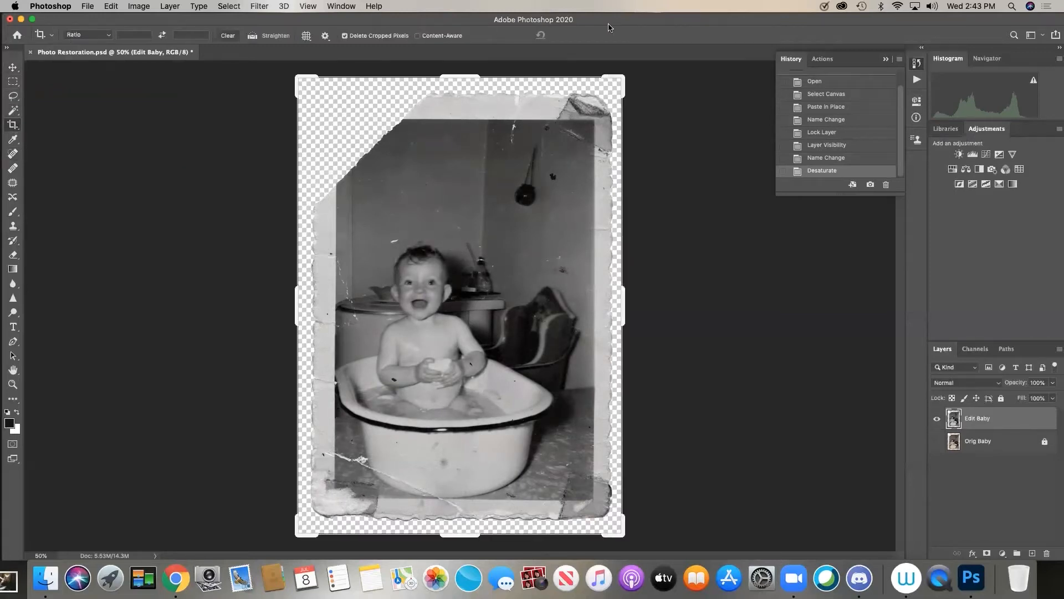
{"action": "mouse_move", "coordinate": [621, 532]}
{"action": "left_mouse_down"}
{"action": "mouse_move", "coordinate": [607, 507]}
{"action": "mouse_move", "coordinate": [610, 516]}
{"action": "left_mouse_up"}
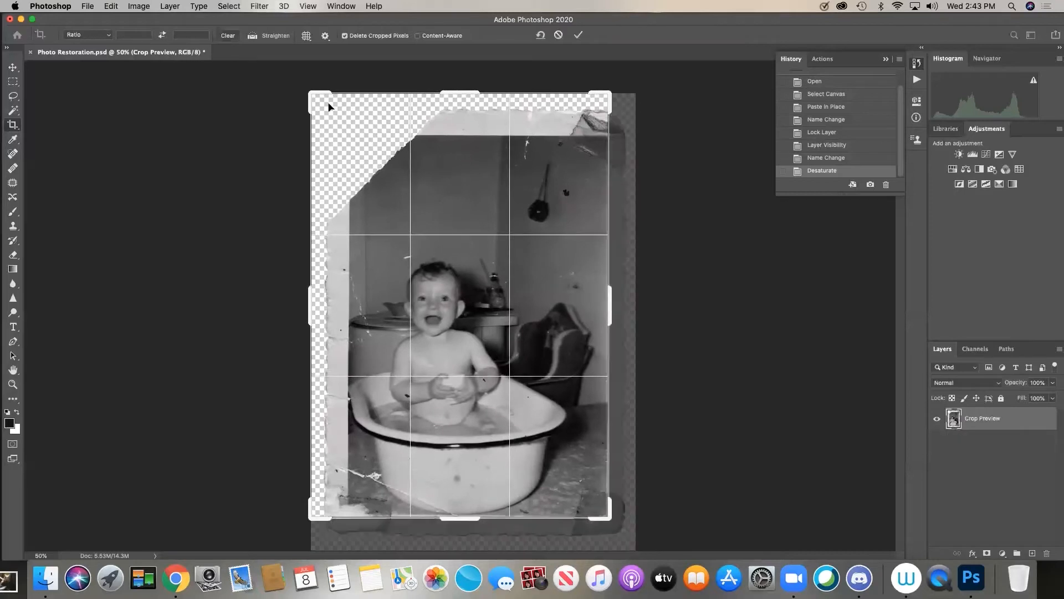
{"action": "left_click_drag", "start_coordinate": [310, 92], "coordinate": [332, 114]}
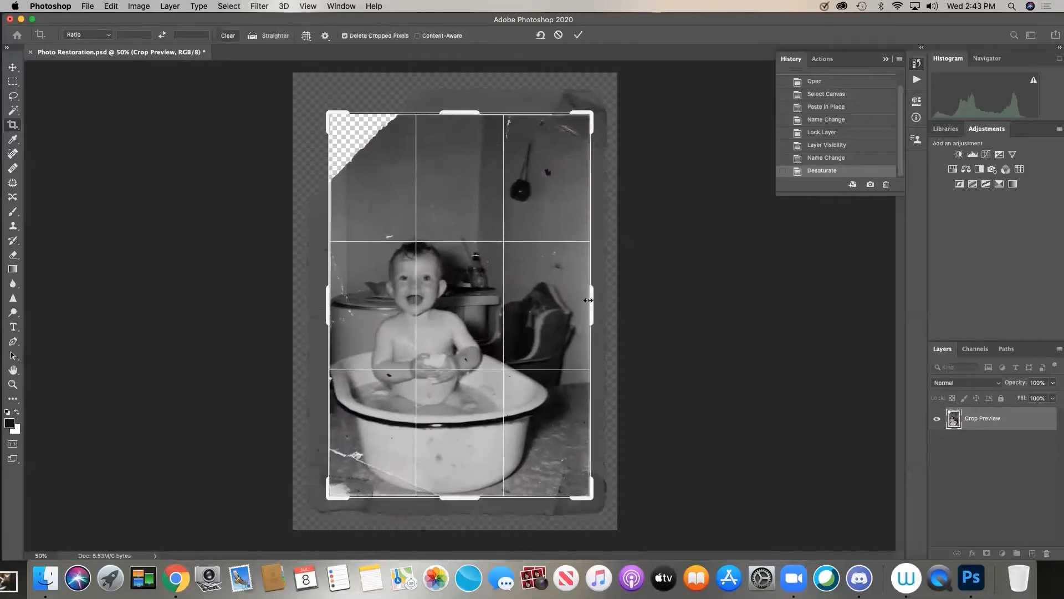
{"action": "left_click_drag", "start_coordinate": [592, 301], "coordinate": [590, 301]}
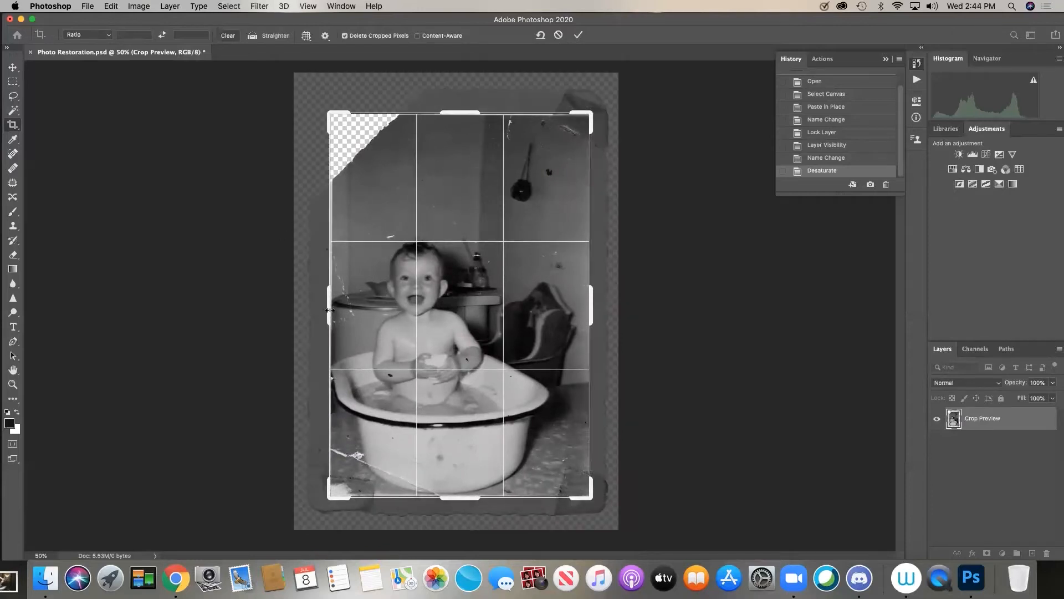
{"action": "left_click_drag", "start_coordinate": [328, 304], "coordinate": [325, 303]}
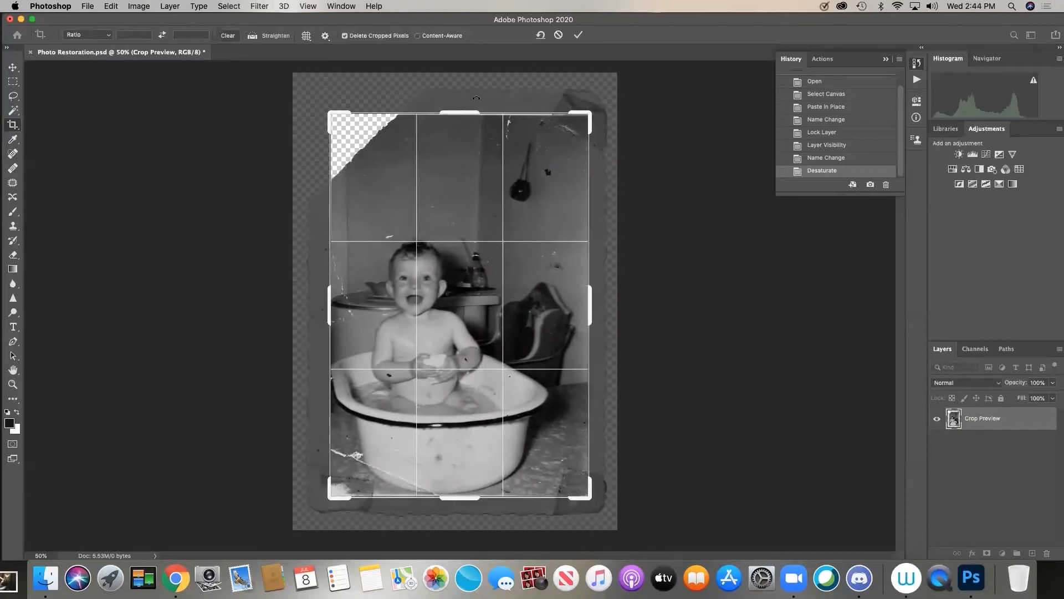
{"action": "left_click_drag", "start_coordinate": [468, 112], "coordinate": [468, 112]}
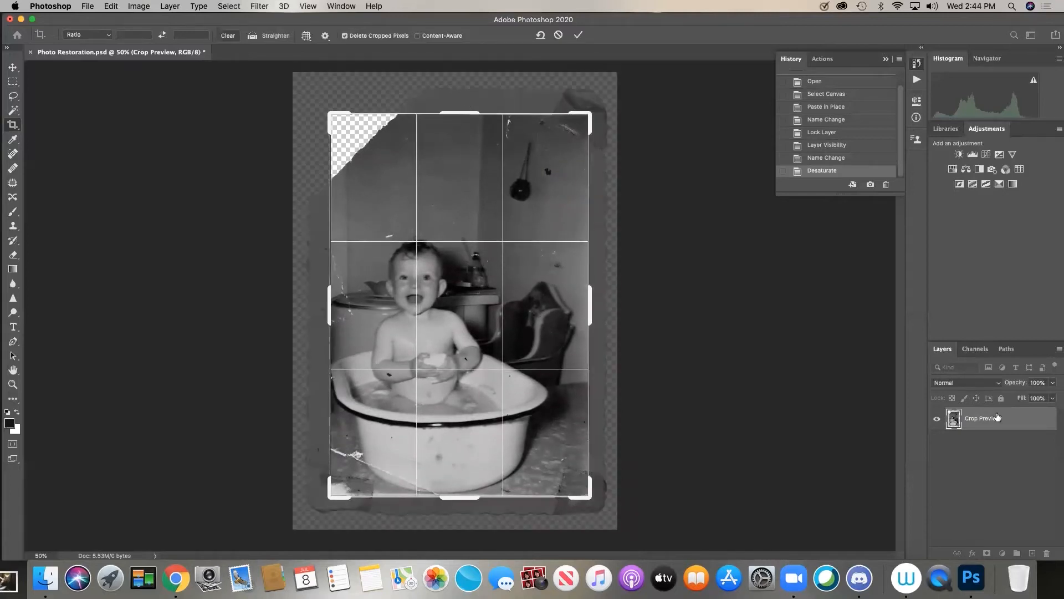
{"action": "left_click_drag", "start_coordinate": [559, 417], "coordinate": [559, 417]}
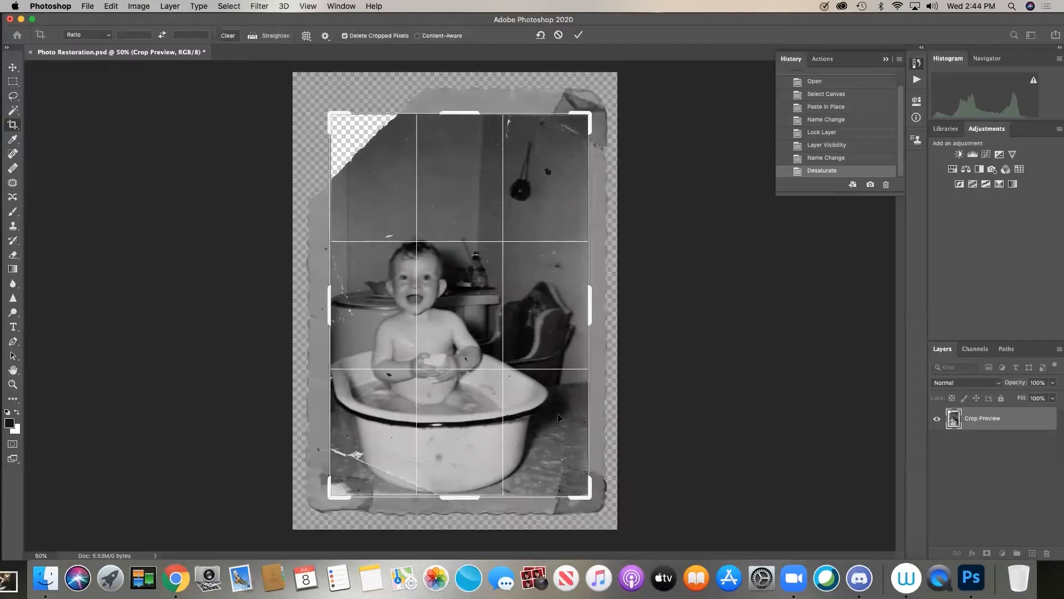
{"action": "double_click", "coordinate": [559, 417]}
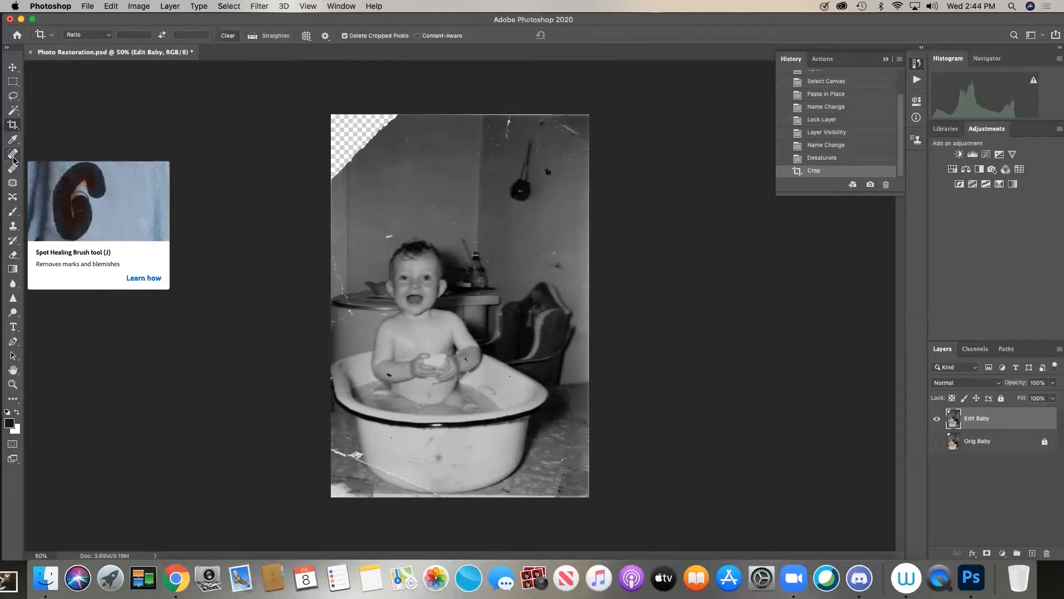
Spot-heal the dark marks, specks and streak on the wall around the baby's head
{"action": "left_click", "coordinate": [12, 158]}
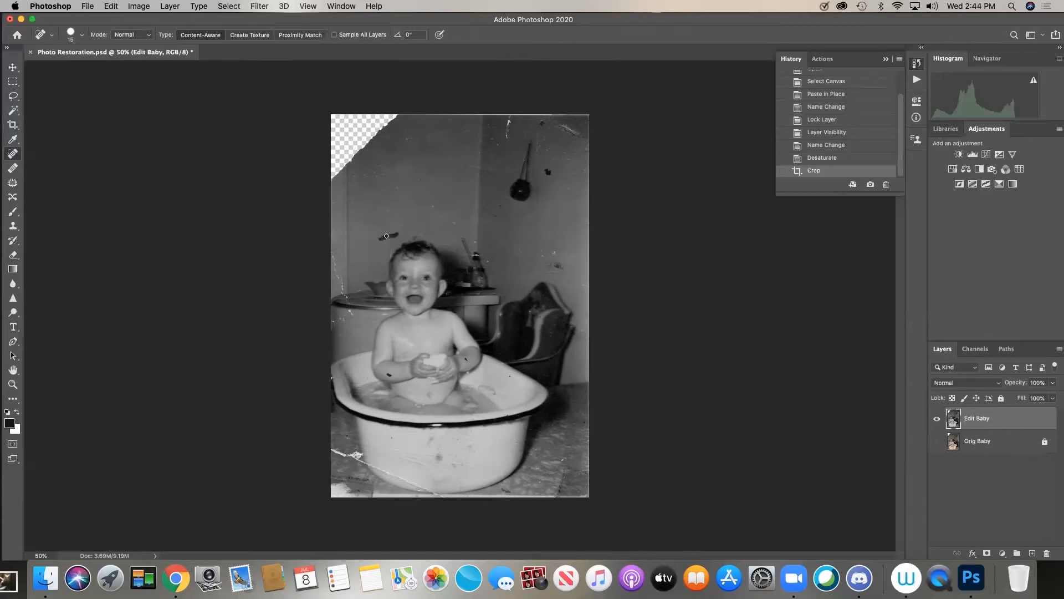
{"action": "left_click_drag", "start_coordinate": [380, 240], "coordinate": [384, 240]}
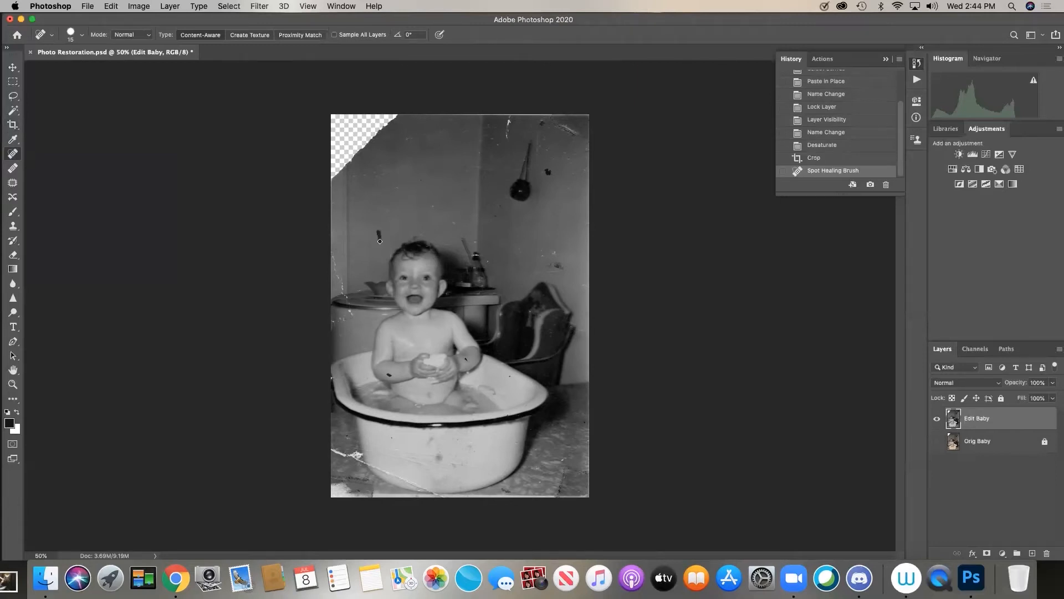
{"action": "mouse_move", "coordinate": [379, 235]}
{"action": "left_mouse_down"}
{"action": "mouse_move", "coordinate": [370, 251]}
{"action": "mouse_move", "coordinate": [393, 260]}
{"action": "left_mouse_up"}
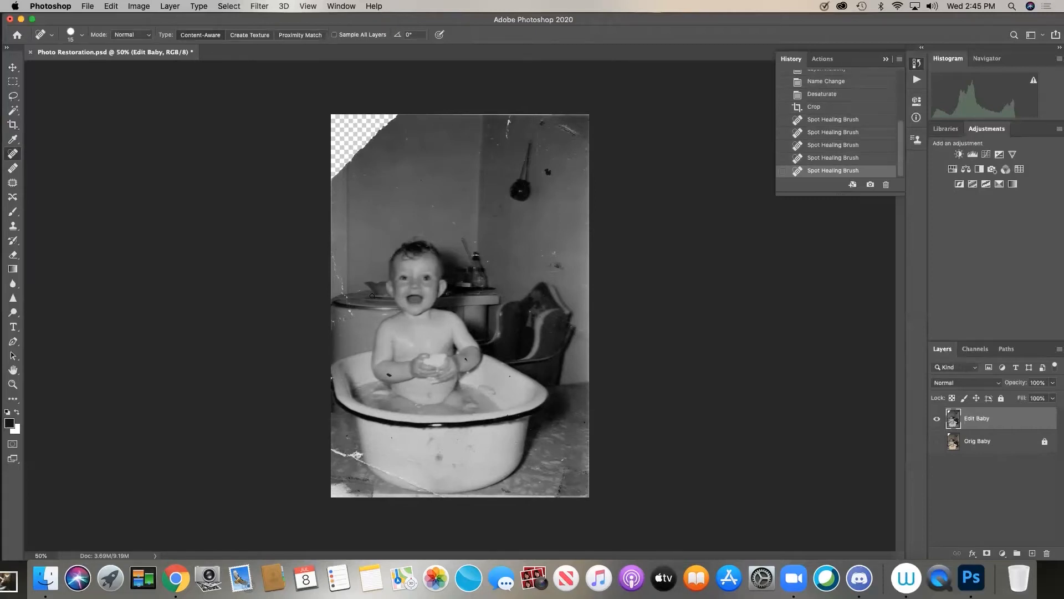
{"action": "left_click", "coordinate": [435, 207]}
{"action": "left_click", "coordinate": [454, 224]}
{"action": "left_click", "coordinate": [446, 244]}
{"action": "left_click", "coordinate": [393, 189]}
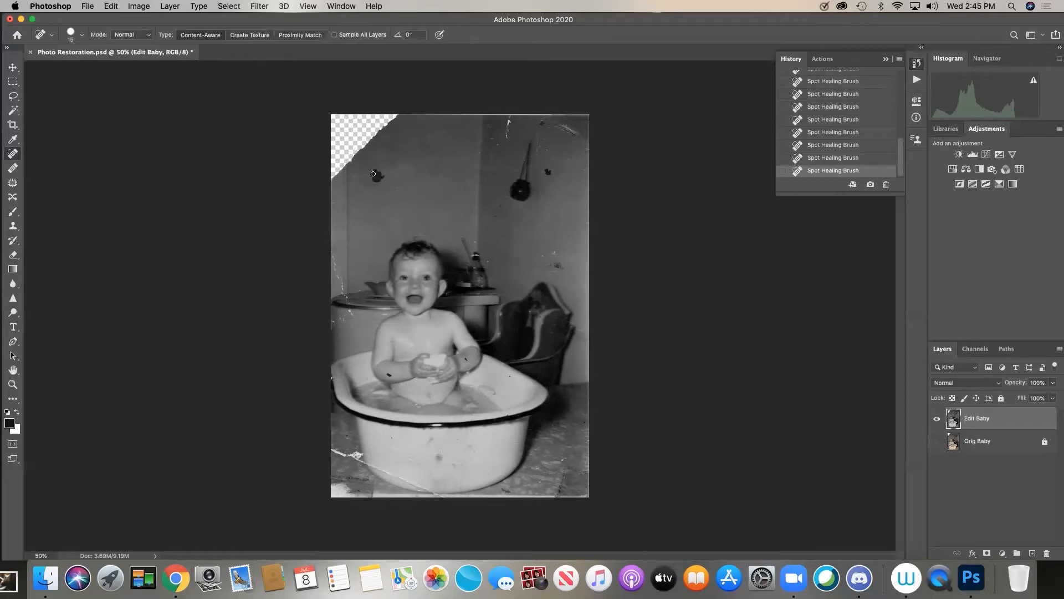
{"action": "left_click_drag", "start_coordinate": [359, 174], "coordinate": [357, 174]}
Zoom in to 200% around the baby
{"action": "left_click", "coordinate": [12, 384]}
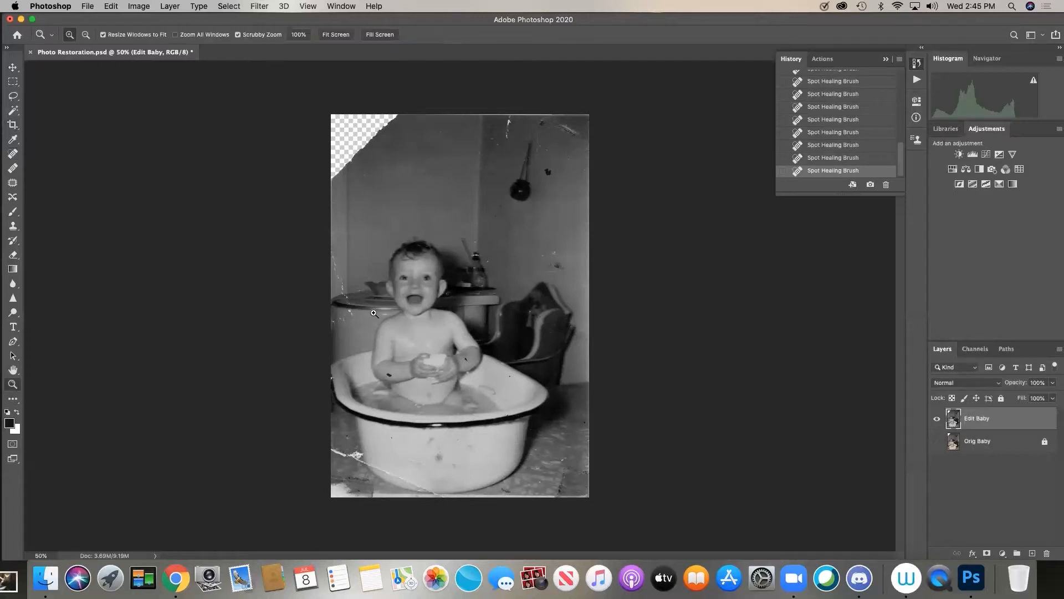
{"action": "left_click", "coordinate": [391, 338]}
{"action": "left_click", "coordinate": [436, 299]}
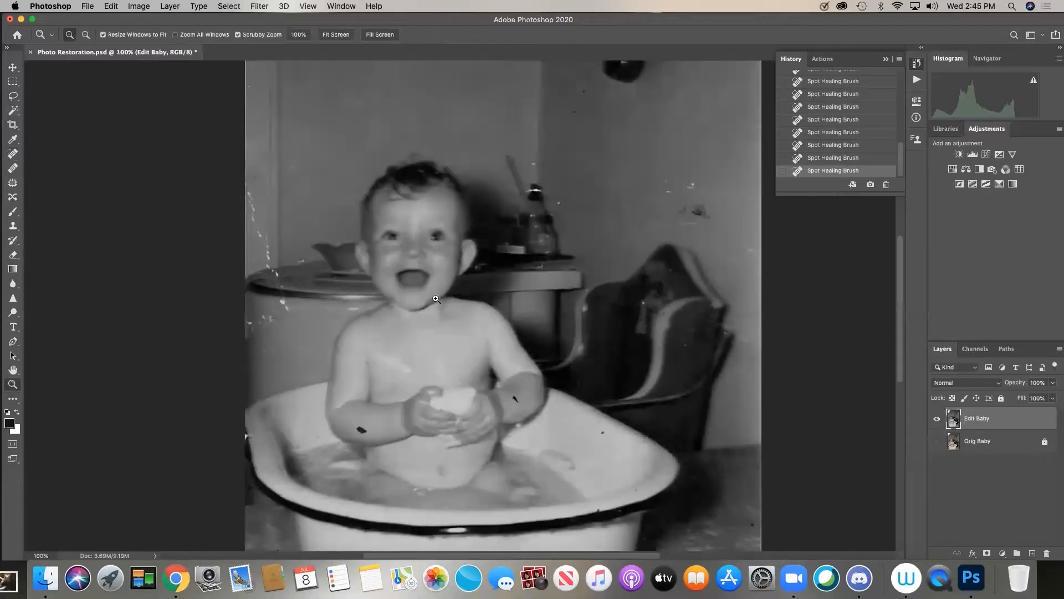
{"action": "left_click", "coordinate": [434, 301]}
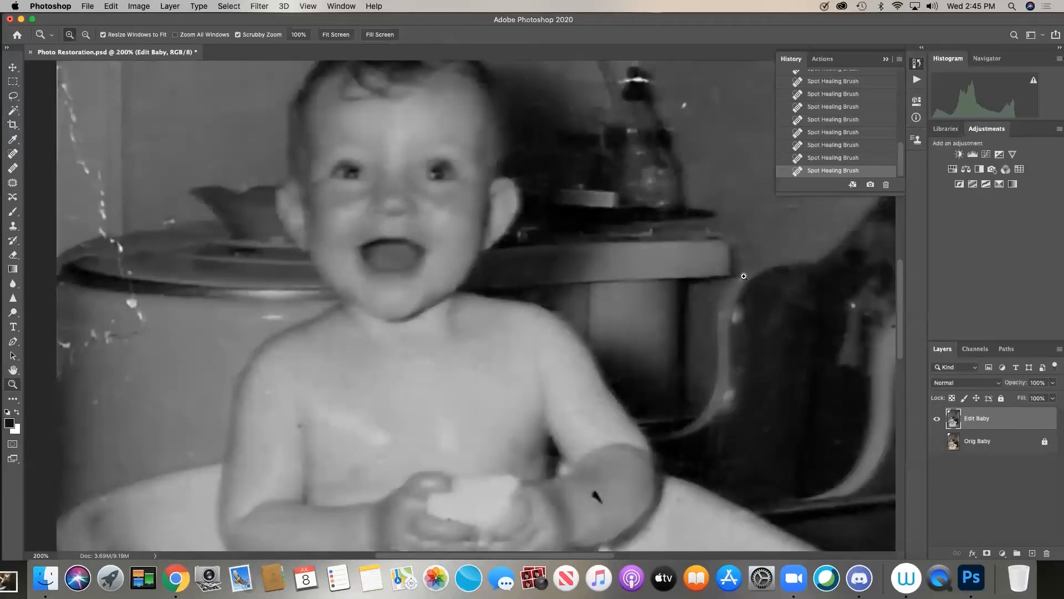
{"action": "left_click_drag", "start_coordinate": [902, 327], "coordinate": [902, 353]}
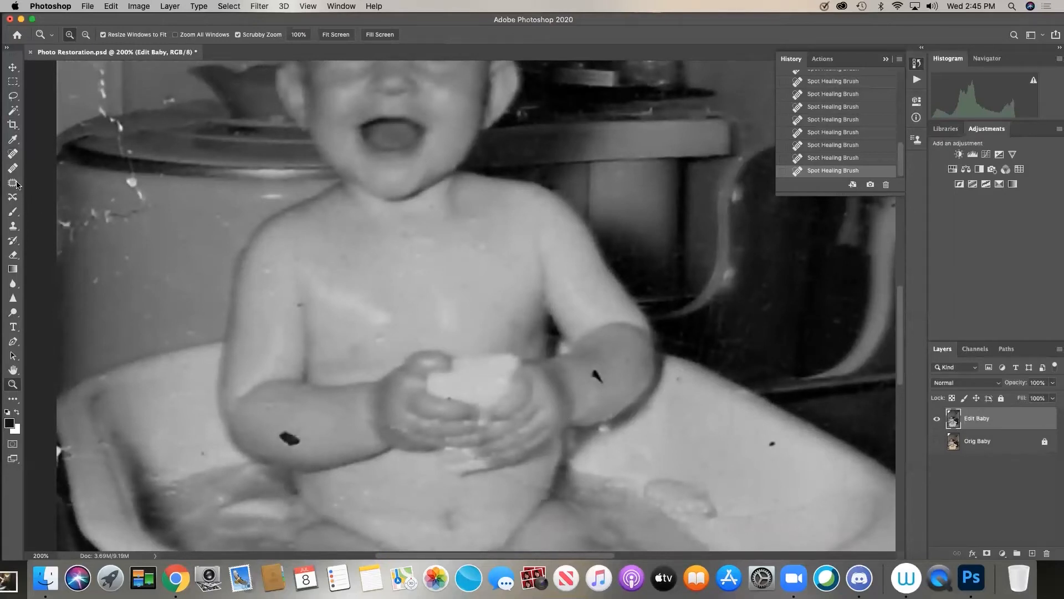
Spot-heal the dark blotches on both of the baby's arms and a tub speck
{"action": "left_click", "coordinate": [14, 155]}
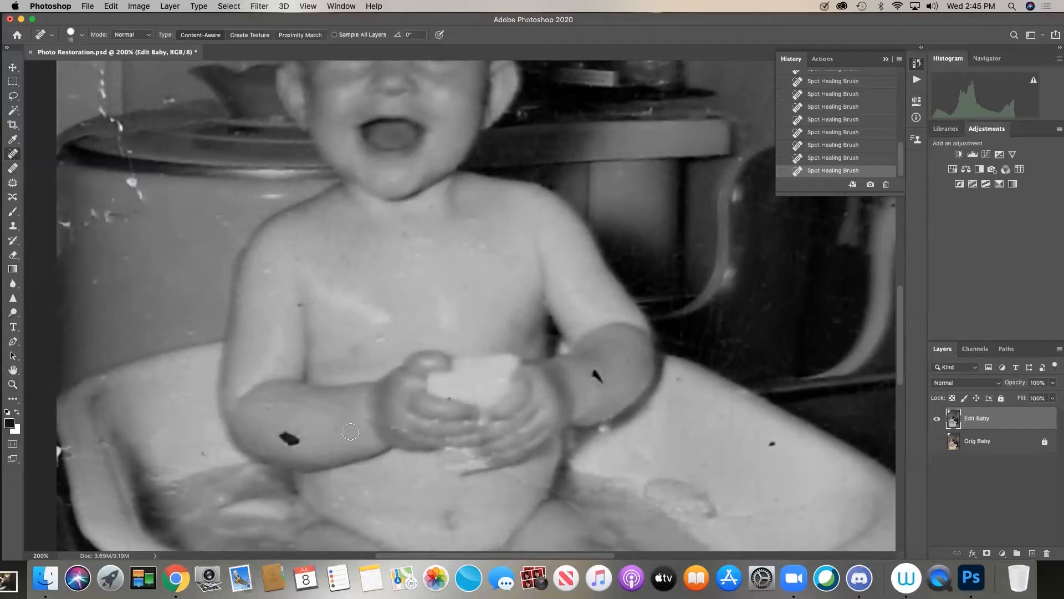
{"action": "left_click_drag", "start_coordinate": [277, 439], "coordinate": [300, 435]}
{"action": "left_click_drag", "start_coordinate": [602, 385], "coordinate": [604, 371]}
{"action": "left_click_drag", "start_coordinate": [772, 443], "coordinate": [771, 440]}
{"action": "left_click_drag", "start_coordinate": [621, 361], "coordinate": [614, 366]}
Set the healing brush size to 9 and heal specks on the chest and tub
{"action": "key", "text": "bracketright"}
{"action": "key", "text": "bracketleft"}
{"action": "key", "text": "bracketright"}
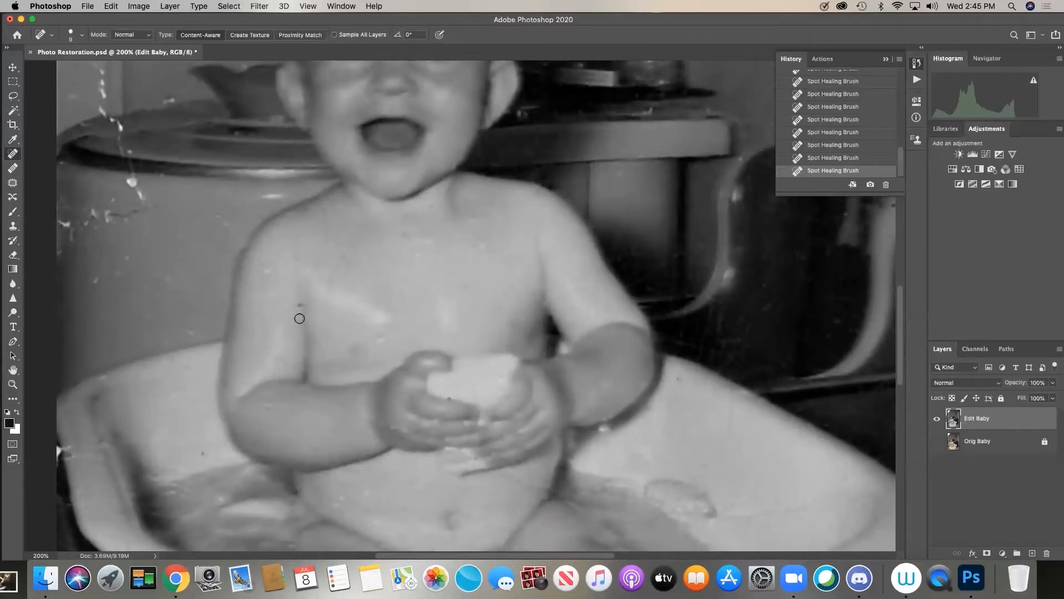
{"action": "left_click", "coordinate": [298, 306]}
{"action": "scroll", "coordinate": [898, 341], "scroll_direction": "down", "scroll_amount": 10}
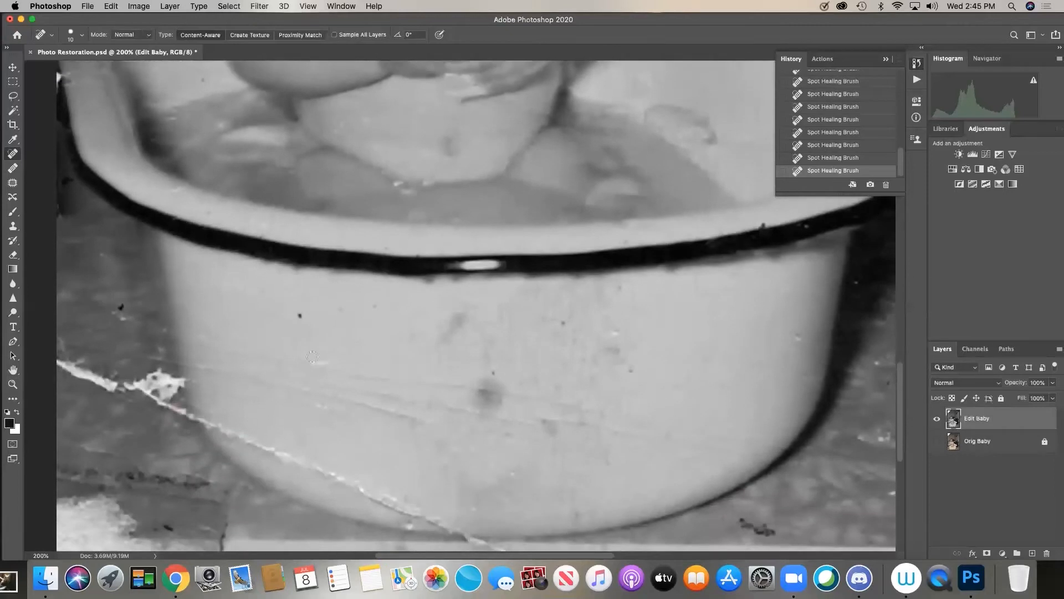
{"action": "left_click", "coordinate": [300, 316]}
{"action": "mouse_move", "coordinate": [801, 333]}
{"action": "left_mouse_down"}
{"action": "mouse_move", "coordinate": [800, 349]}
{"action": "mouse_move", "coordinate": [798, 336]}
{"action": "left_mouse_up"}
{"action": "left_click_drag", "start_coordinate": [763, 369], "coordinate": [757, 368]}
Heal more tub specks, undoing one blotch heal and redoing it with a shorter stroke
{"action": "left_click_drag", "start_coordinate": [124, 306], "coordinate": [120, 305]}
{"action": "mouse_move", "coordinate": [442, 341]}
{"action": "left_mouse_down"}
{"action": "mouse_move", "coordinate": [460, 310]}
{"action": "mouse_move", "coordinate": [468, 315]}
{"action": "left_mouse_up"}
{"action": "left_click_drag", "start_coordinate": [491, 377], "coordinate": [496, 380]}
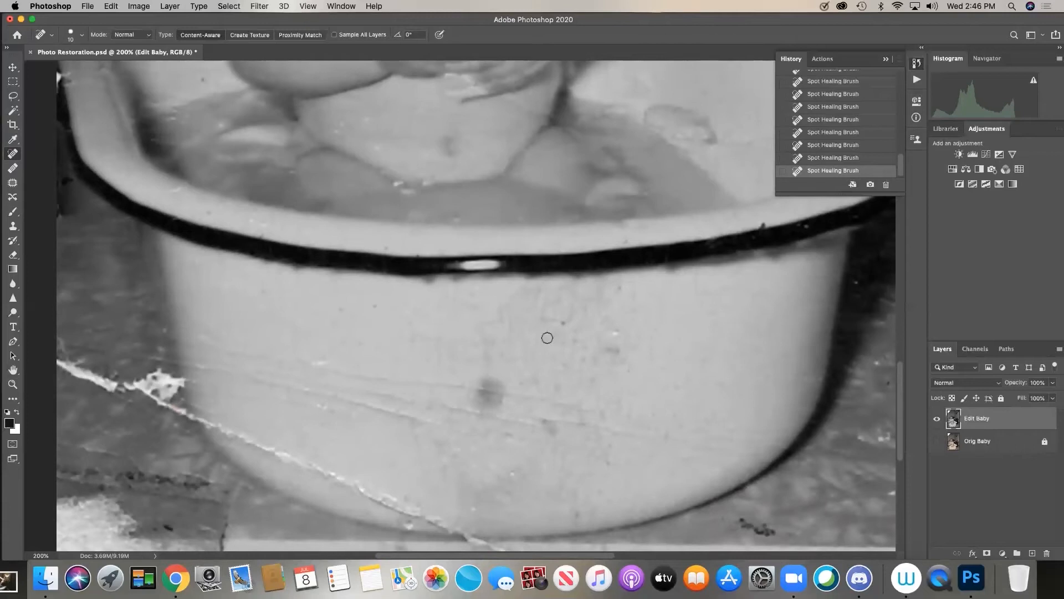
{"action": "key", "text": "super+z"}
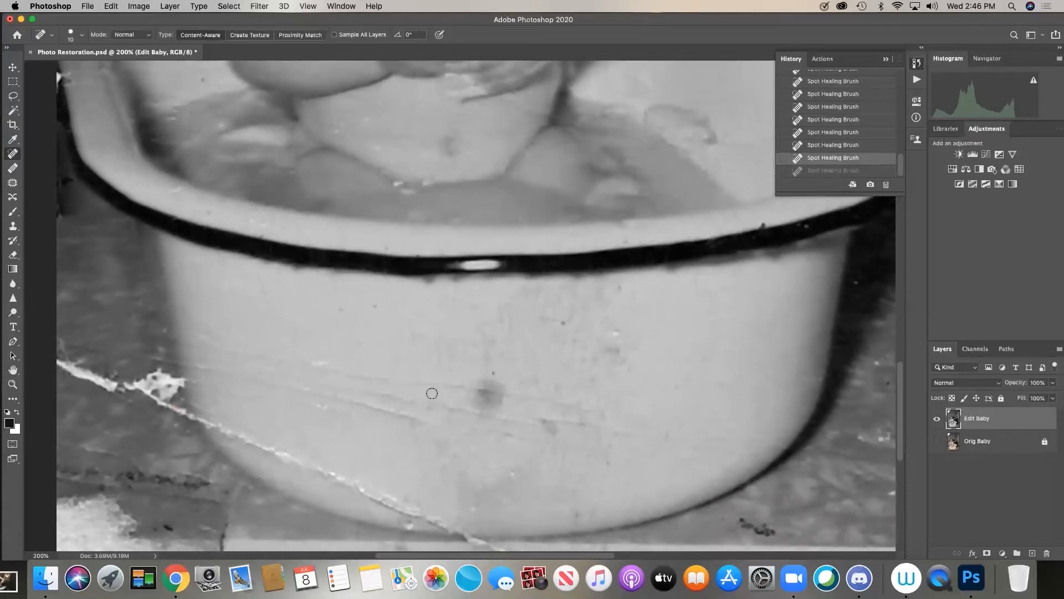
{"action": "left_click_drag", "start_coordinate": [493, 373], "coordinate": [481, 378]}
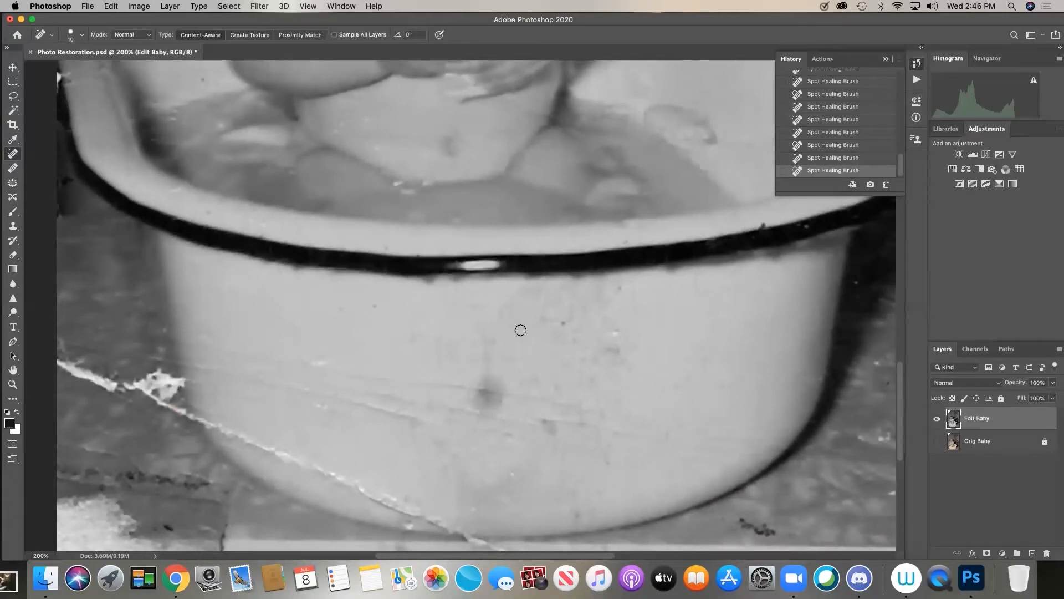
{"action": "left_click_drag", "start_coordinate": [562, 326], "coordinate": [562, 325]}
{"action": "left_click_drag", "start_coordinate": [625, 289], "coordinate": [597, 316]}
Heal the specks below the bowl and on the wall, then collapse the History panel
{"action": "scroll", "coordinate": [903, 405], "scroll_direction": "up", "scroll_amount": 3}
{"action": "scroll", "coordinate": [903, 405], "scroll_direction": "down", "scroll_amount": 8}
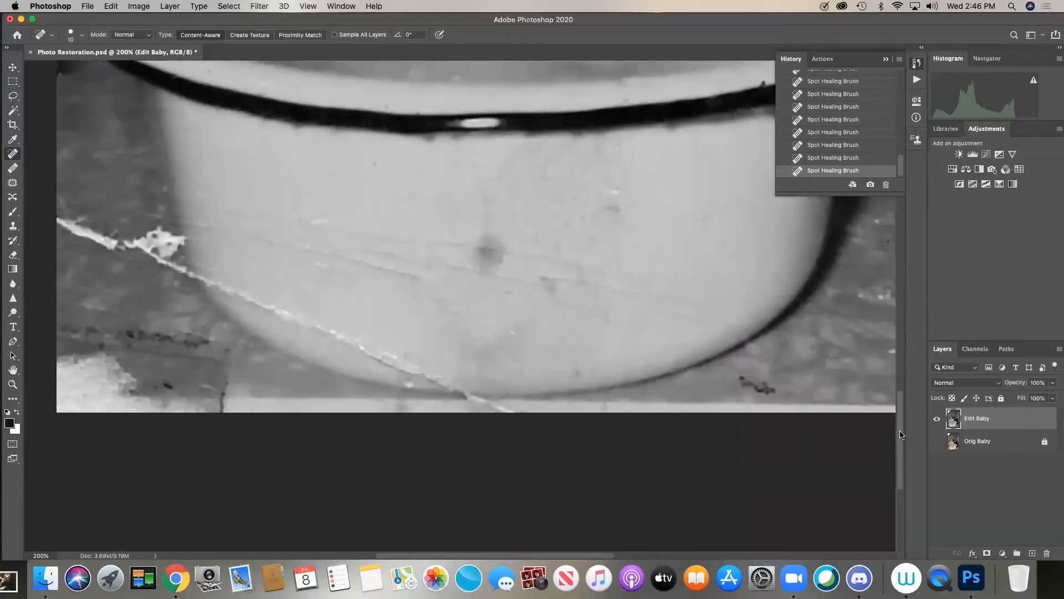
{"action": "mouse_move", "coordinate": [745, 389]}
{"action": "left_mouse_down"}
{"action": "mouse_move", "coordinate": [717, 393]}
{"action": "mouse_move", "coordinate": [774, 391]}
{"action": "left_mouse_up"}
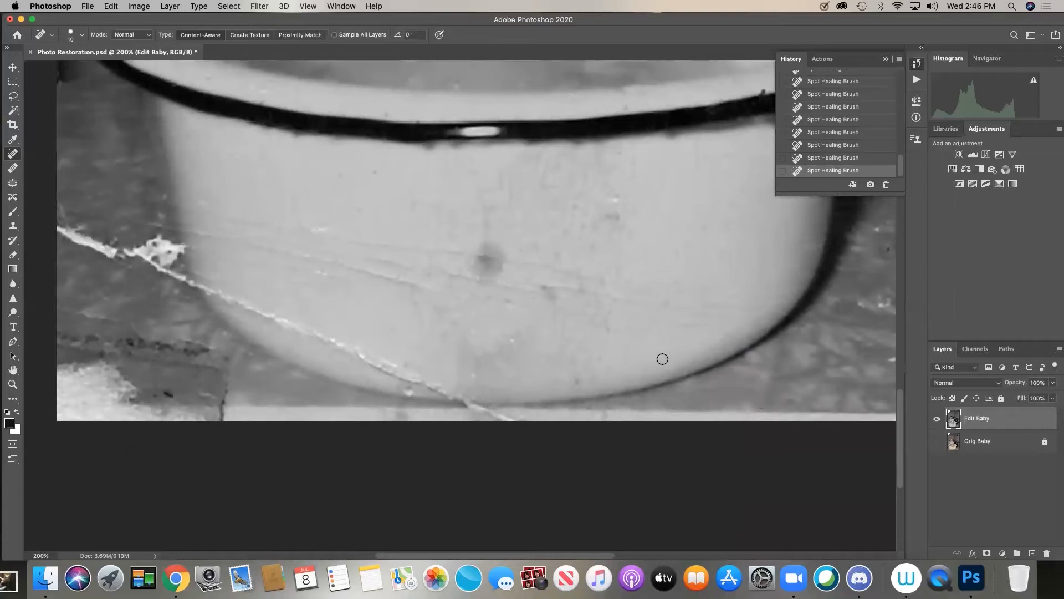
{"action": "left_click_drag", "start_coordinate": [904, 432], "coordinate": [898, 179]}
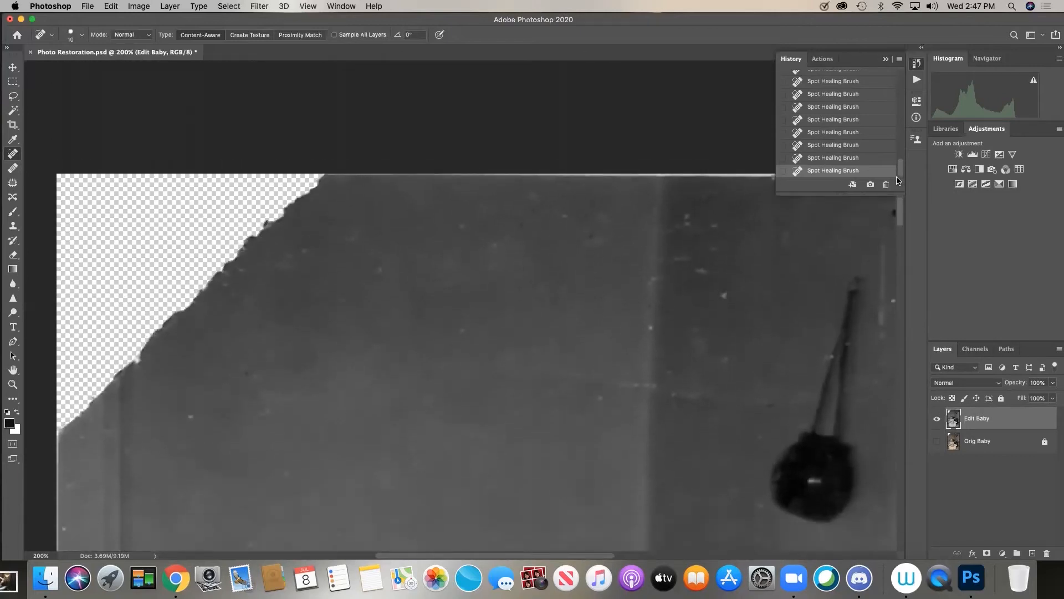
{"action": "left_click", "coordinate": [720, 292]}
{"action": "left_click", "coordinate": [699, 269]}
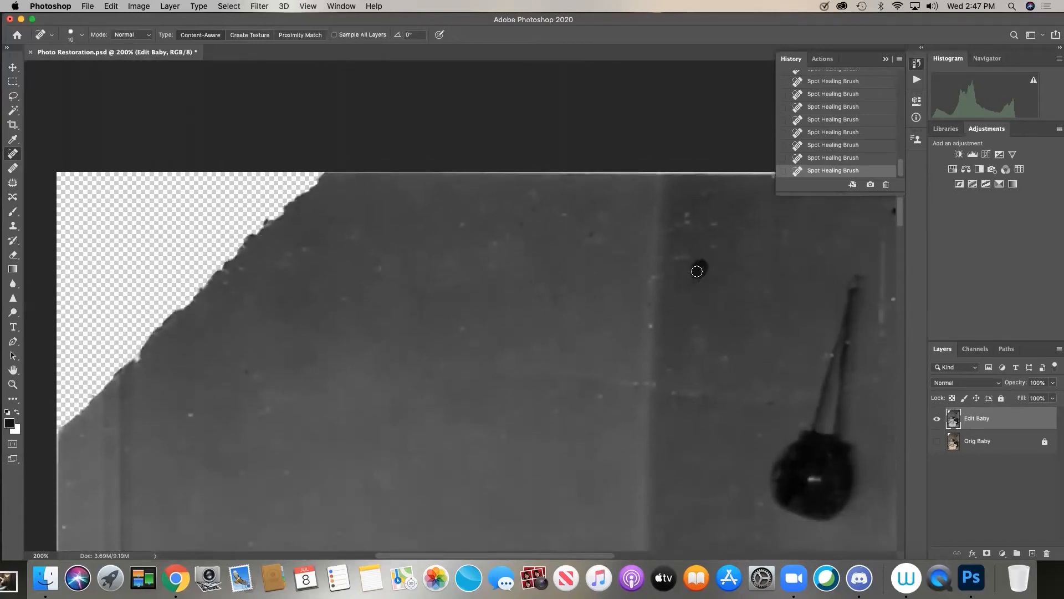
{"action": "left_click", "coordinate": [885, 60]}
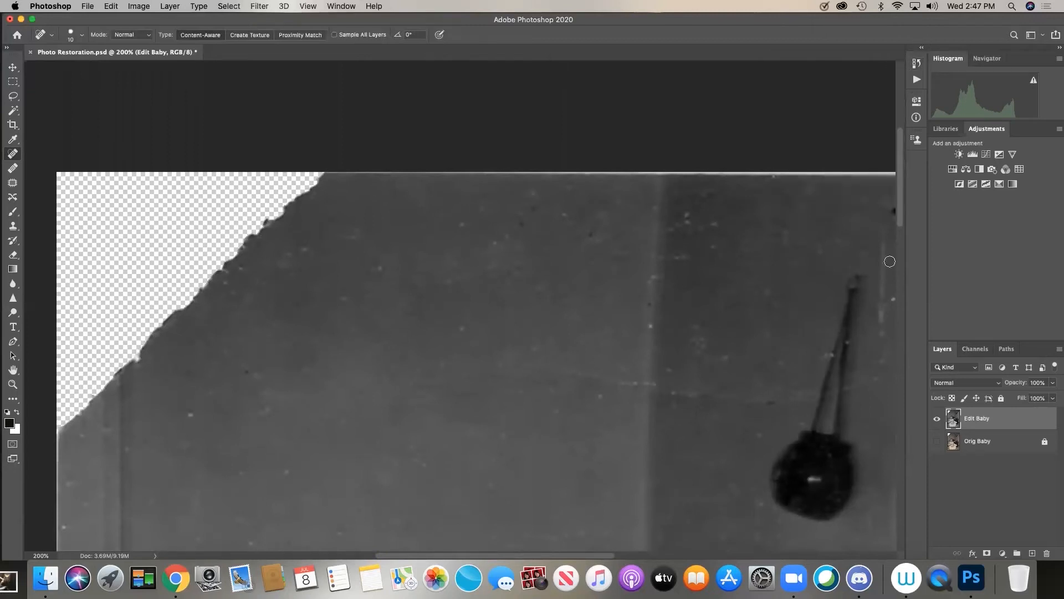
{"action": "left_click_drag", "start_coordinate": [507, 554], "coordinate": [540, 555]}
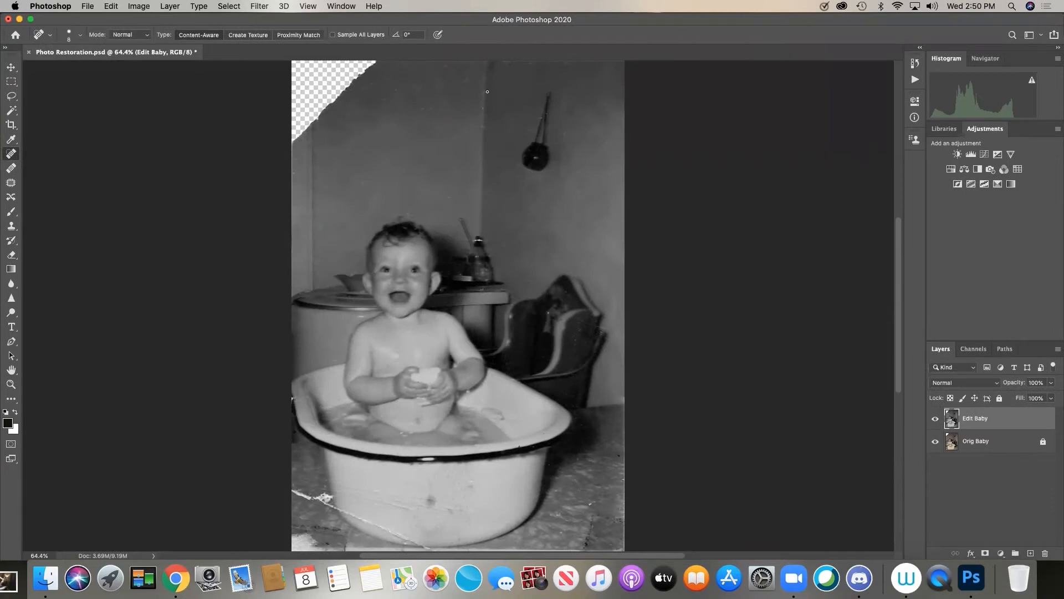
{"action": "left_click", "coordinate": [935, 420]}
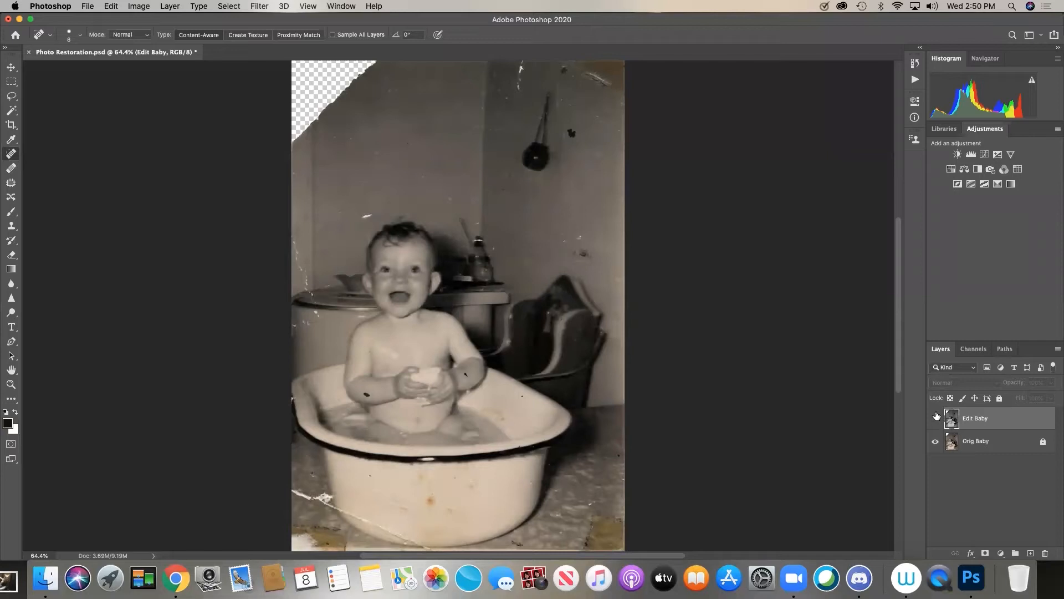
{"action": "left_click", "coordinate": [935, 416]}
{"action": "left_click", "coordinate": [935, 415]}
{"action": "left_click", "coordinate": [935, 416]}
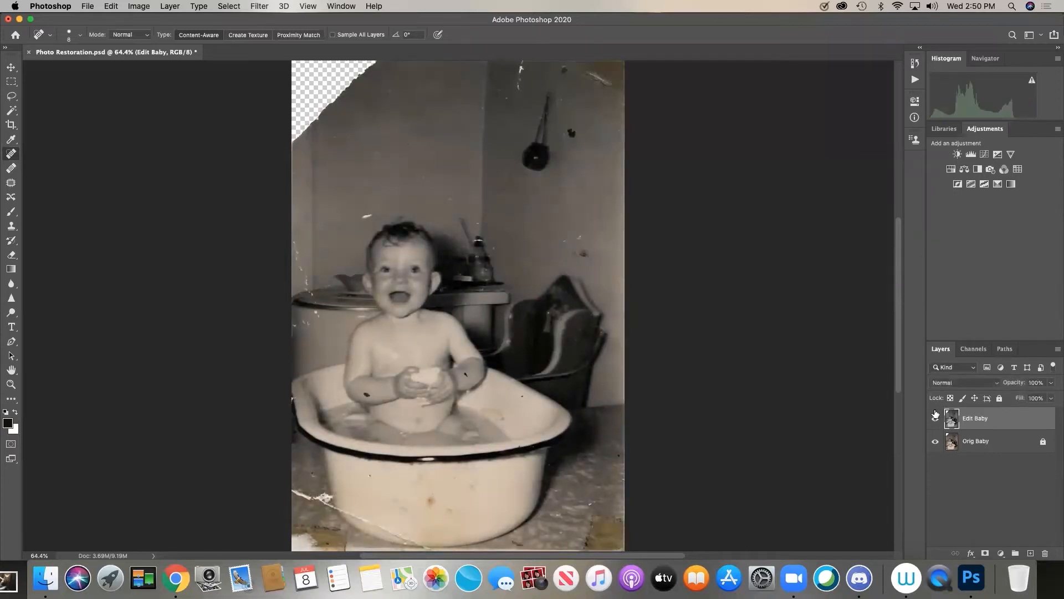
{"action": "left_click", "coordinate": [936, 414]}
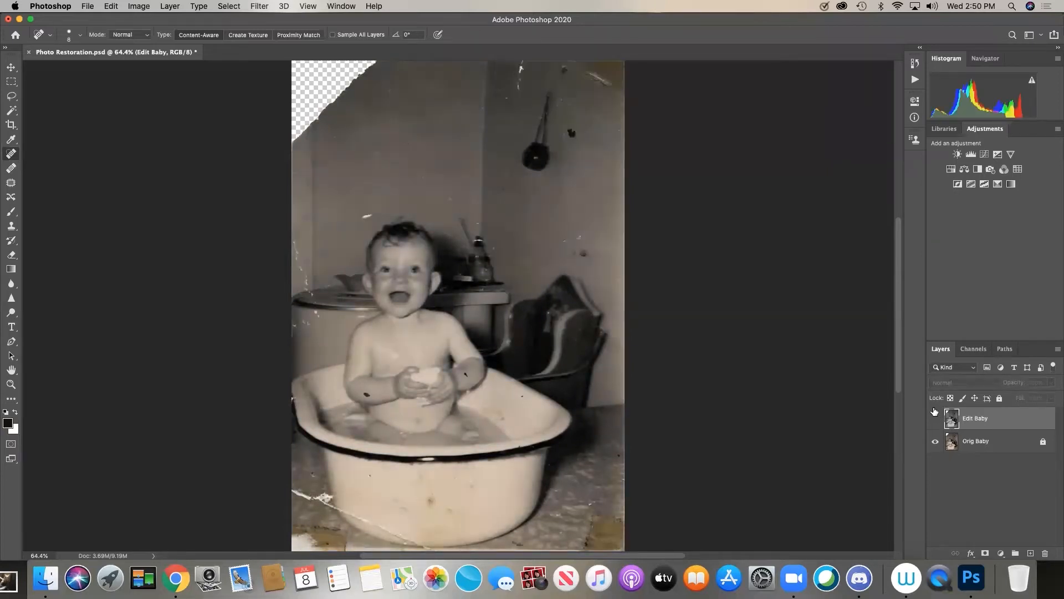
{"action": "left_click", "coordinate": [935, 413]}
{"action": "left_click", "coordinate": [935, 413]}
{"action": "left_click", "coordinate": [935, 413]}
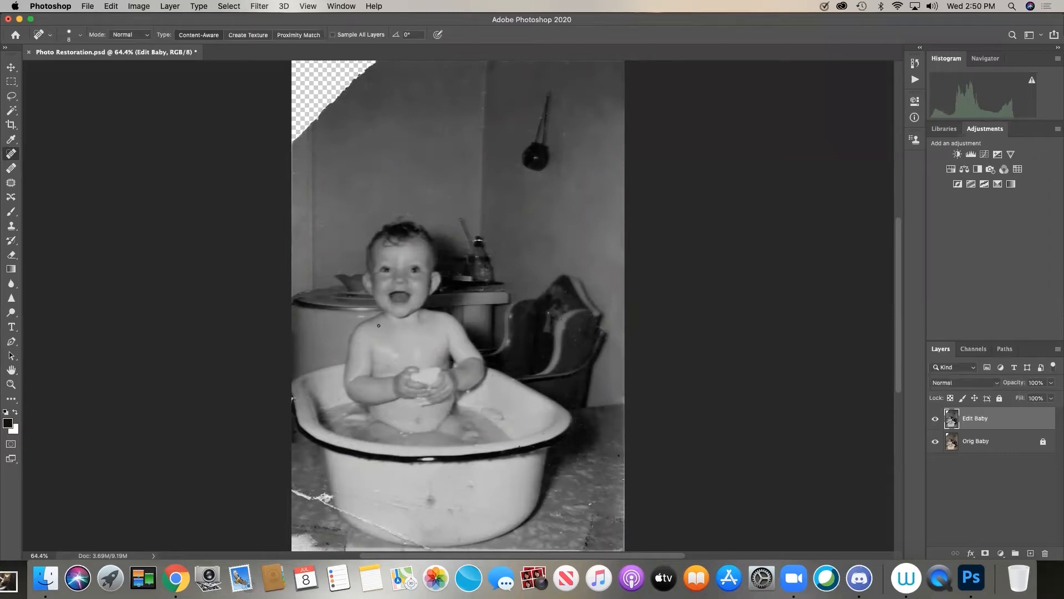
{"action": "left_click", "coordinate": [11, 383]}
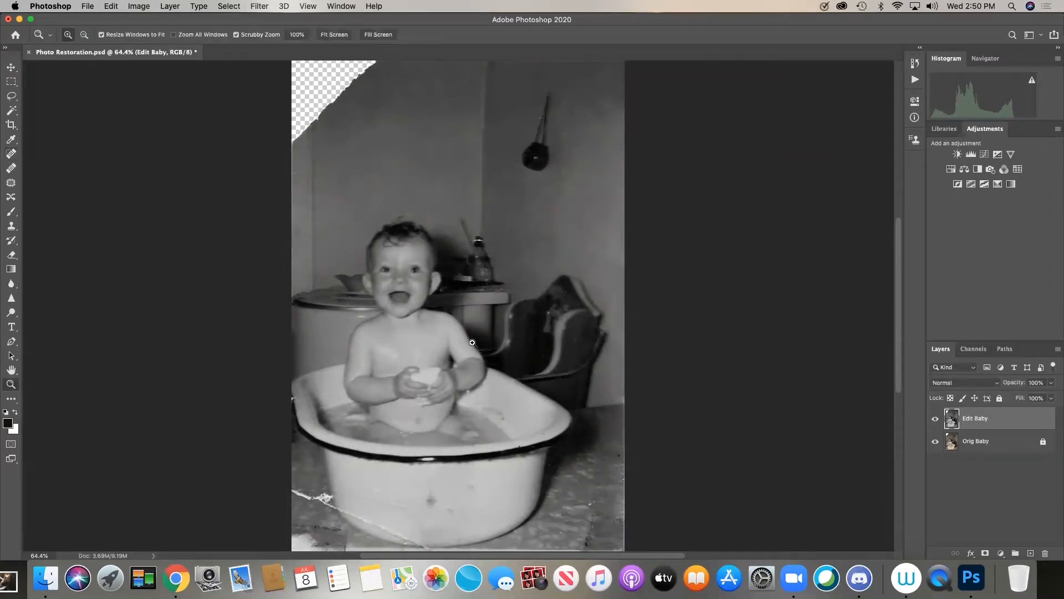
Zoom in to 300% on the tub and pick the Spot Healing Brush
{"action": "left_click", "coordinate": [504, 414]}
{"action": "left_click", "coordinate": [502, 411]}
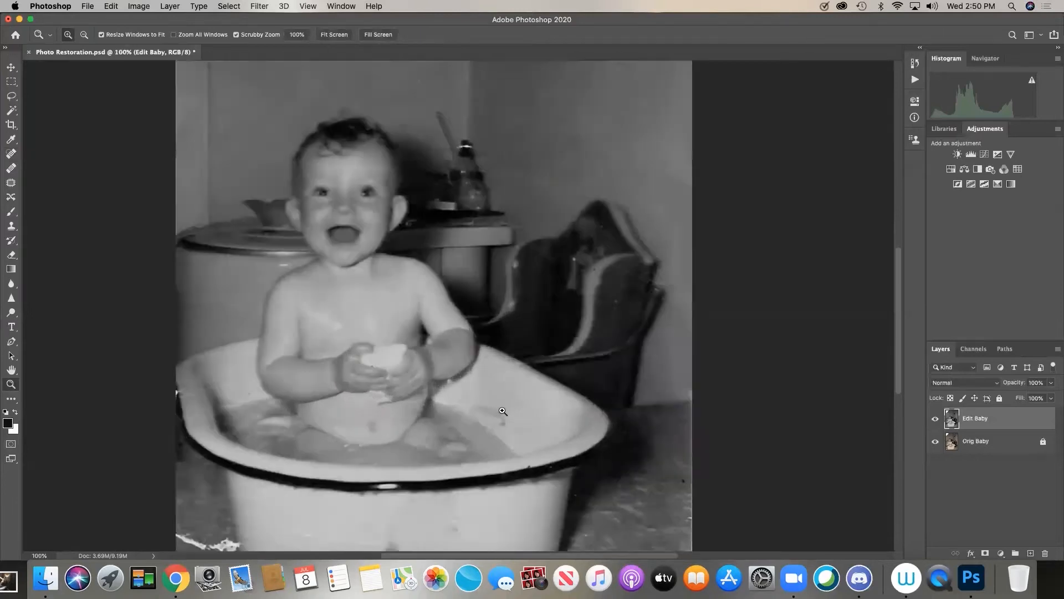
{"action": "left_click", "coordinate": [502, 411]}
{"action": "left_click", "coordinate": [502, 411]}
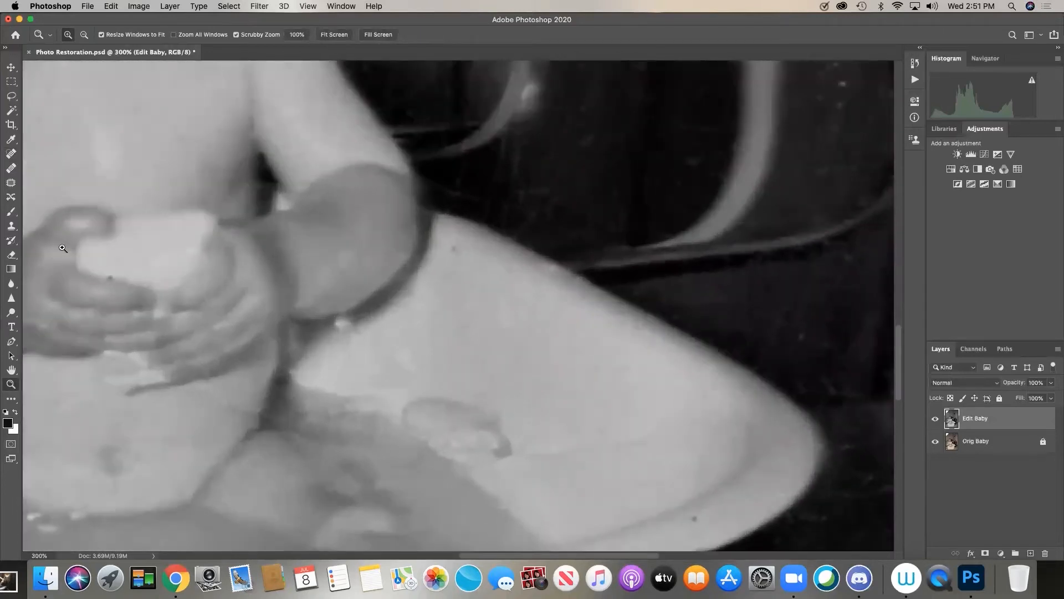
{"action": "left_click", "coordinate": [10, 169]}
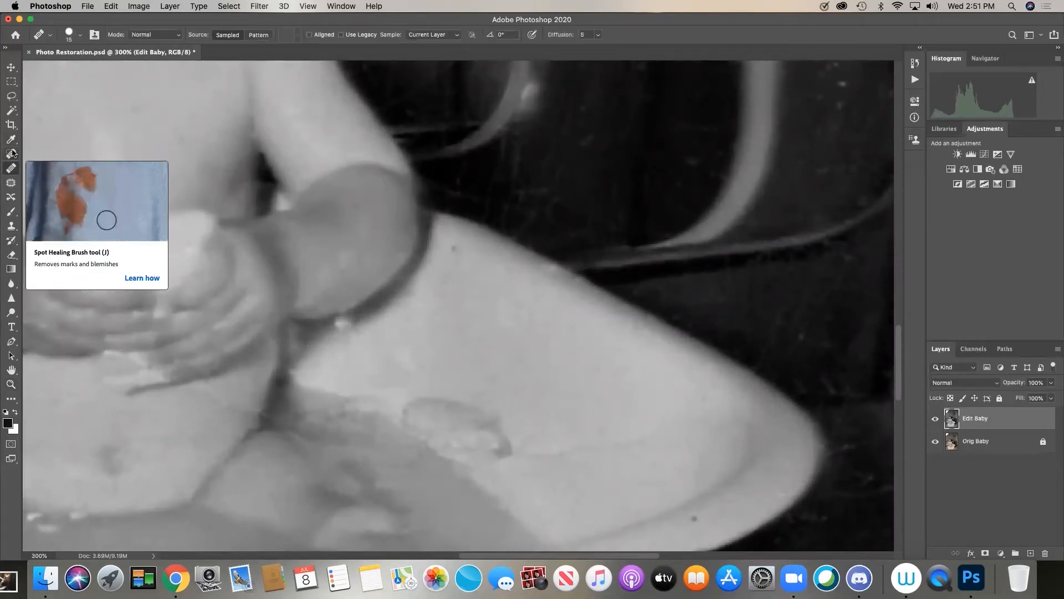
{"action": "left_click", "coordinate": [11, 154]}
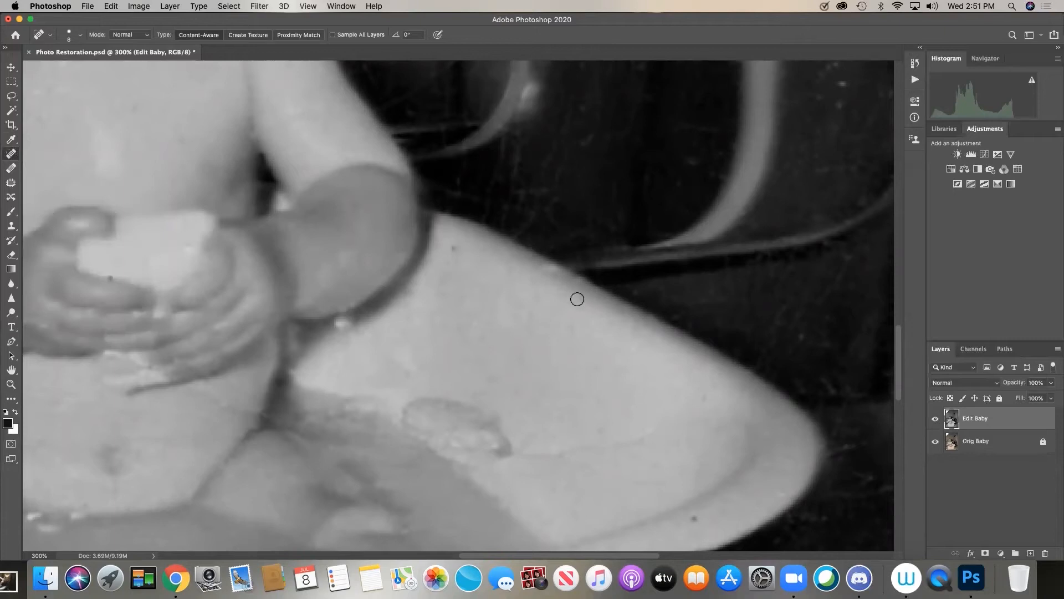
Spot-heal the specks and dark spot along the tub's rim and sides
{"action": "mouse_move", "coordinate": [474, 398]}
{"action": "left_mouse_down"}
{"action": "mouse_move", "coordinate": [523, 439]}
{"action": "mouse_move", "coordinate": [475, 411]}
{"action": "mouse_move", "coordinate": [513, 439]}
{"action": "mouse_move", "coordinate": [466, 409]}
{"action": "mouse_move", "coordinate": [449, 411]}
{"action": "mouse_move", "coordinate": [486, 458]}
{"action": "mouse_move", "coordinate": [417, 404]}
{"action": "mouse_move", "coordinate": [476, 465]}
{"action": "mouse_move", "coordinate": [383, 400]}
{"action": "mouse_move", "coordinate": [502, 476]}
{"action": "left_mouse_up"}
{"action": "mouse_move", "coordinate": [504, 434]}
{"action": "left_mouse_down"}
{"action": "mouse_move", "coordinate": [534, 438]}
{"action": "mouse_move", "coordinate": [563, 461]}
{"action": "mouse_move", "coordinate": [590, 416]}
{"action": "left_mouse_up"}
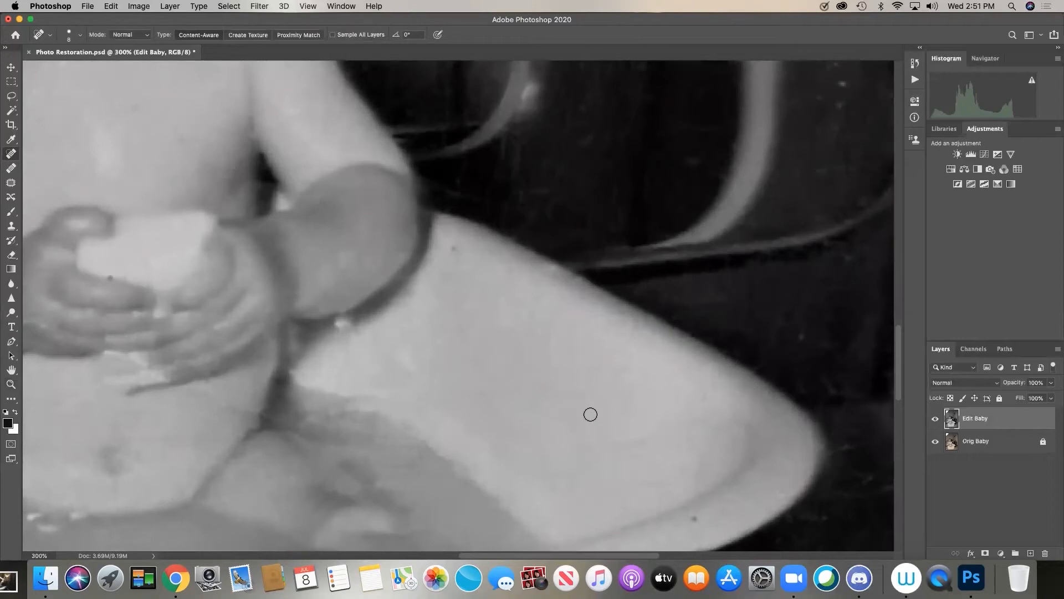
{"action": "mouse_move", "coordinate": [394, 411]}
{"action": "left_mouse_down"}
{"action": "mouse_move", "coordinate": [440, 442]}
{"action": "mouse_move", "coordinate": [383, 397]}
{"action": "mouse_move", "coordinate": [408, 415]}
{"action": "mouse_move", "coordinate": [422, 402]}
{"action": "mouse_move", "coordinate": [413, 366]}
{"action": "mouse_move", "coordinate": [417, 388]}
{"action": "left_mouse_up"}
{"action": "scroll", "coordinate": [830, 317], "scroll_direction": "down", "scroll_amount": 10}
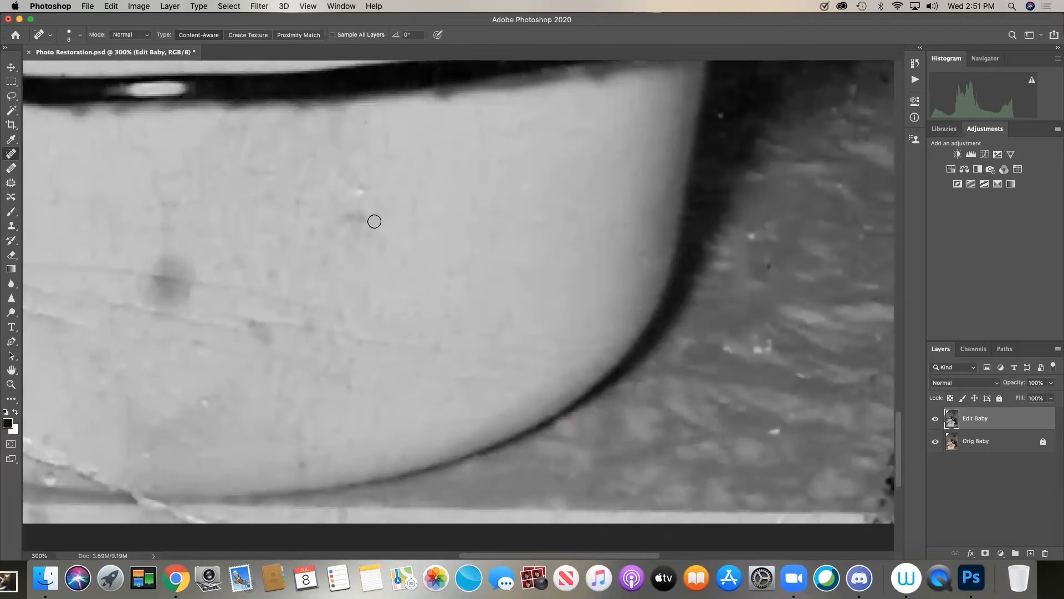
{"action": "mouse_move", "coordinate": [247, 323]}
{"action": "left_mouse_down"}
{"action": "mouse_move", "coordinate": [271, 311]}
{"action": "mouse_move", "coordinate": [284, 363]}
{"action": "mouse_move", "coordinate": [243, 351]}
{"action": "mouse_move", "coordinate": [235, 302]}
{"action": "mouse_move", "coordinate": [266, 299]}
{"action": "left_mouse_up"}
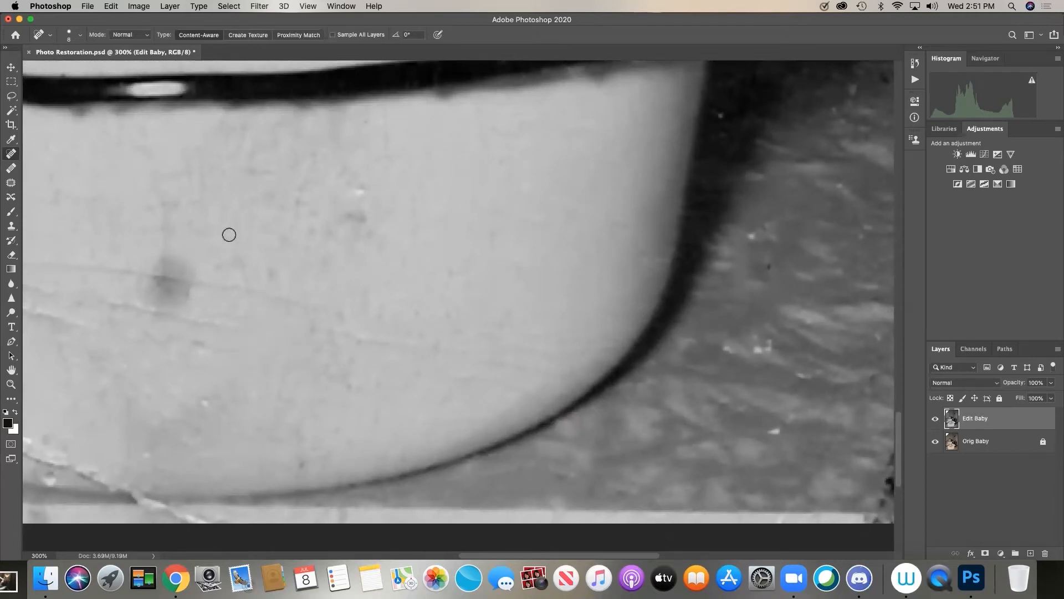
{"action": "mouse_move", "coordinate": [193, 273]}
{"action": "left_mouse_down"}
{"action": "mouse_move", "coordinate": [170, 318]}
{"action": "mouse_move", "coordinate": [150, 305]}
{"action": "mouse_move", "coordinate": [162, 273]}
{"action": "mouse_move", "coordinate": [144, 297]}
{"action": "mouse_move", "coordinate": [202, 258]}
{"action": "left_mouse_up"}
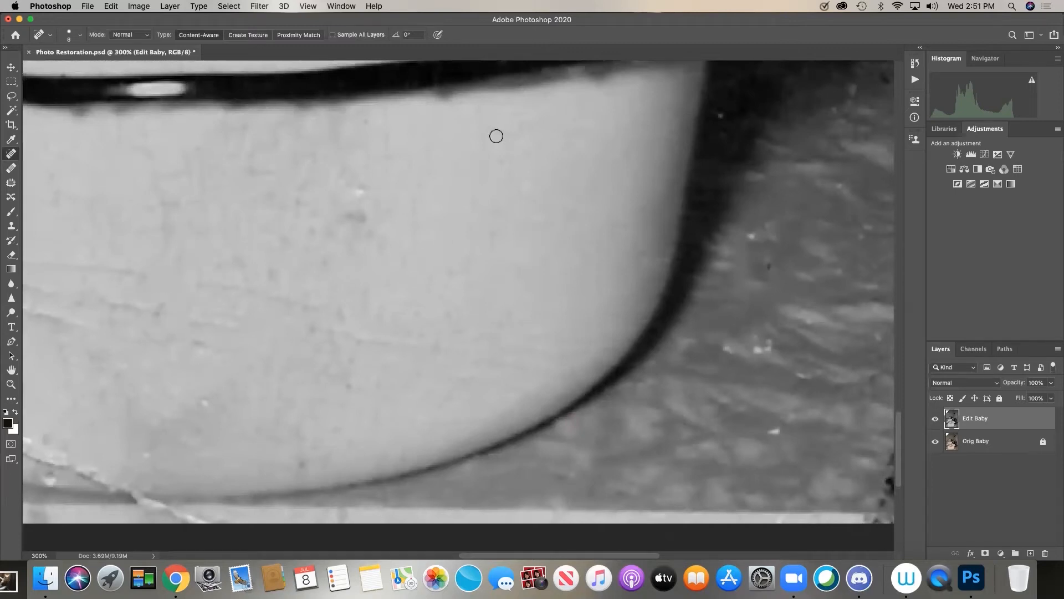
{"action": "mouse_move", "coordinate": [344, 191]}
{"action": "left_mouse_down"}
{"action": "mouse_move", "coordinate": [369, 203]}
{"action": "mouse_move", "coordinate": [359, 181]}
{"action": "mouse_move", "coordinate": [356, 206]}
{"action": "mouse_move", "coordinate": [343, 204]}
{"action": "mouse_move", "coordinate": [357, 242]}
{"action": "mouse_move", "coordinate": [355, 202]}
{"action": "left_mouse_up"}
{"action": "mouse_move", "coordinate": [350, 290]}
{"action": "left_mouse_down"}
{"action": "mouse_move", "coordinate": [345, 393]}
{"action": "mouse_move", "coordinate": [330, 382]}
{"action": "mouse_move", "coordinate": [339, 330]}
{"action": "left_mouse_up"}
{"action": "left_click_drag", "start_coordinate": [604, 558], "coordinate": [506, 557]}
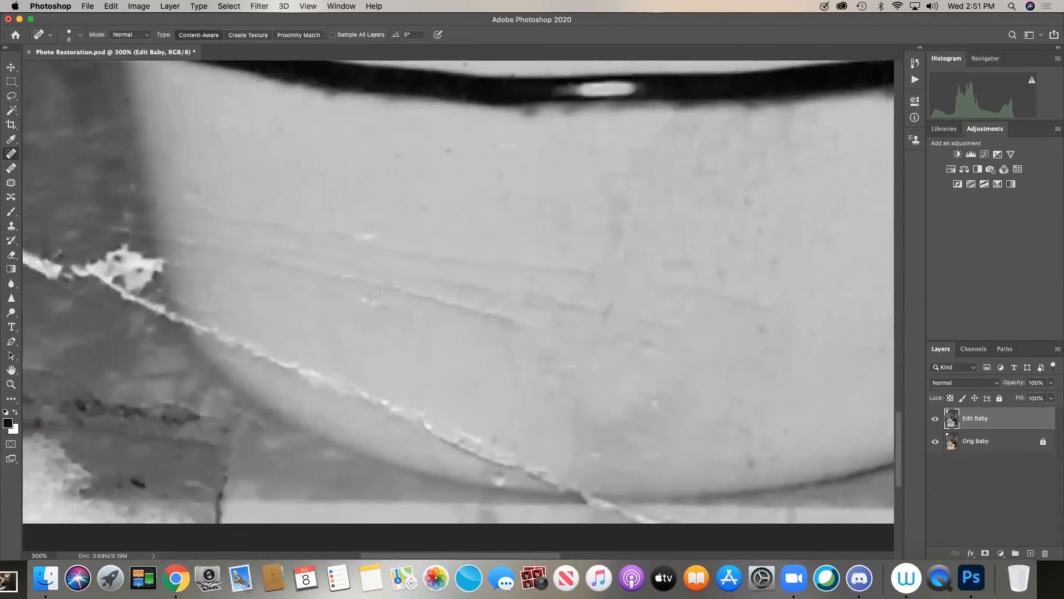
Heal the long scratch lines across the tub's side and the crack lower down
{"action": "mouse_move", "coordinate": [428, 302]}
{"action": "left_mouse_down"}
{"action": "mouse_move", "coordinate": [487, 305]}
{"action": "mouse_move", "coordinate": [434, 314]}
{"action": "mouse_move", "coordinate": [580, 333]}
{"action": "left_mouse_up"}
{"action": "mouse_move", "coordinate": [531, 304]}
{"action": "left_mouse_down"}
{"action": "mouse_move", "coordinate": [629, 310]}
{"action": "mouse_move", "coordinate": [685, 331]}
{"action": "left_mouse_up"}
{"action": "mouse_move", "coordinate": [596, 275]}
{"action": "left_mouse_down"}
{"action": "mouse_move", "coordinate": [507, 265]}
{"action": "mouse_move", "coordinate": [380, 281]}
{"action": "mouse_move", "coordinate": [388, 275]}
{"action": "mouse_move", "coordinate": [368, 233]}
{"action": "mouse_move", "coordinate": [363, 311]}
{"action": "left_mouse_up"}
{"action": "mouse_move", "coordinate": [411, 404]}
{"action": "left_mouse_down"}
{"action": "mouse_move", "coordinate": [443, 412]}
{"action": "mouse_move", "coordinate": [463, 440]}
{"action": "mouse_move", "coordinate": [503, 452]}
{"action": "left_mouse_up"}
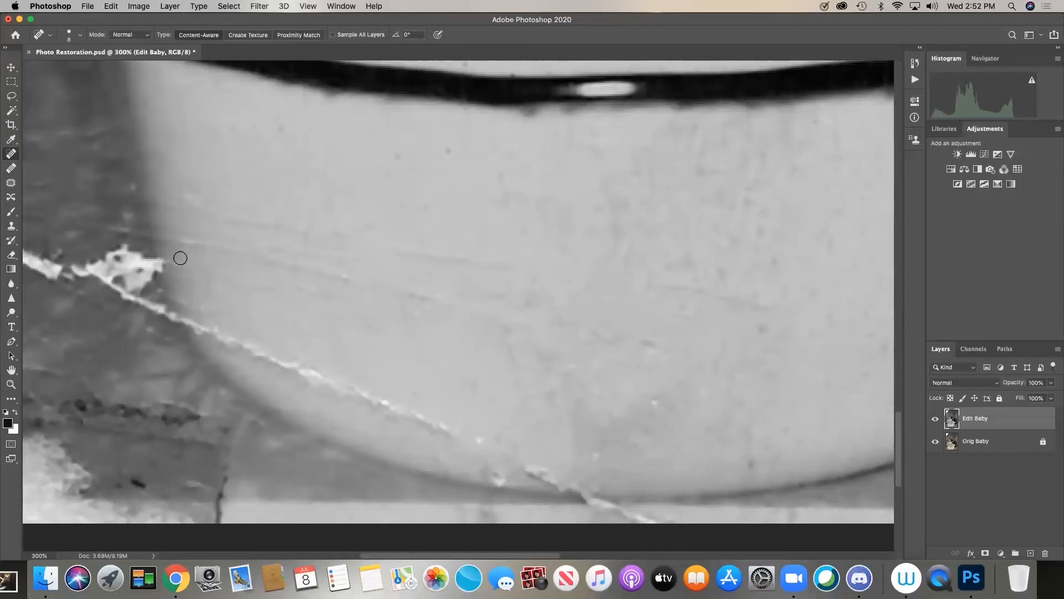
Switch to the Healing Brush and heal the white crack along the tub from a clean source
{"action": "left_click", "coordinate": [13, 171]}
{"action": "left_click", "coordinate": [8, 153]}
{"action": "left_click", "coordinate": [11, 168]}
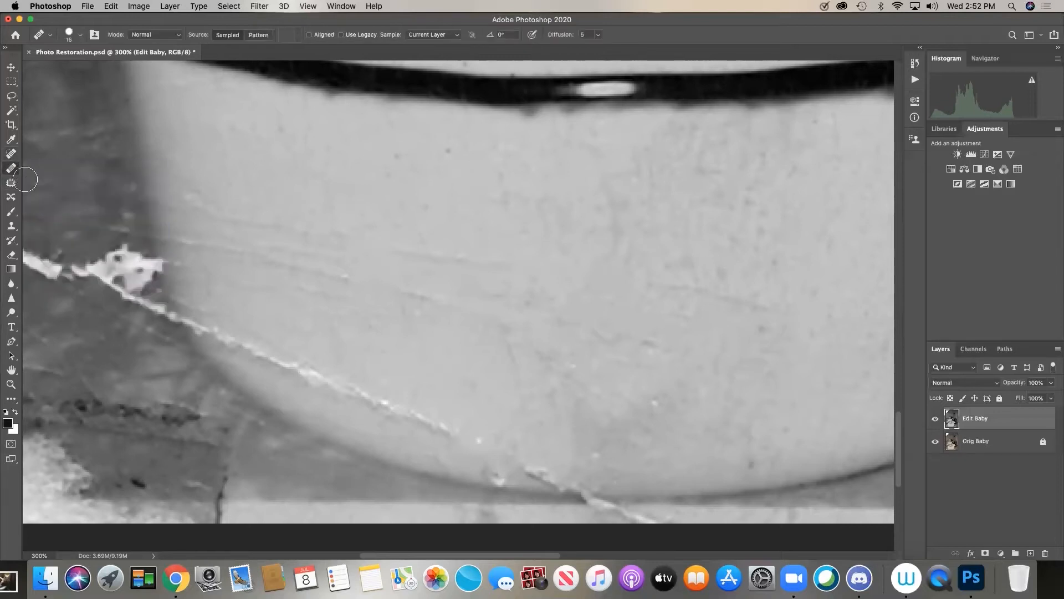
{"action": "left_click", "coordinate": [302, 298], "text": "alt"}
{"action": "mouse_move", "coordinate": [305, 367]}
{"action": "left_mouse_down"}
{"action": "mouse_move", "coordinate": [347, 394]}
{"action": "mouse_move", "coordinate": [399, 398]}
{"action": "mouse_move", "coordinate": [418, 426]}
{"action": "mouse_move", "coordinate": [454, 445]}
{"action": "mouse_move", "coordinate": [450, 414]}
{"action": "left_mouse_up"}
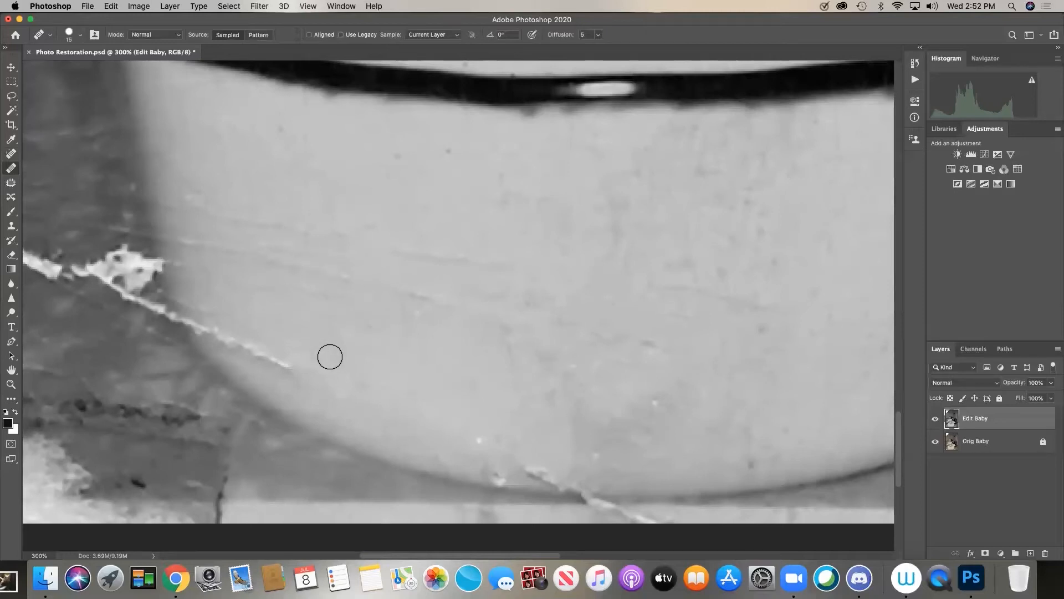
{"action": "mouse_move", "coordinate": [294, 356]}
{"action": "left_mouse_down"}
{"action": "mouse_move", "coordinate": [250, 337]}
{"action": "mouse_move", "coordinate": [244, 348]}
{"action": "mouse_move", "coordinate": [226, 329]}
{"action": "mouse_move", "coordinate": [208, 332]}
{"action": "mouse_move", "coordinate": [196, 310]}
{"action": "mouse_move", "coordinate": [197, 320]}
{"action": "mouse_move", "coordinate": [187, 315]}
{"action": "mouse_move", "coordinate": [199, 308]}
{"action": "mouse_move", "coordinate": [188, 275]}
{"action": "left_mouse_up"}
Resample clean areas and heal further along the crack and the tub's lower edge
{"action": "left_click", "coordinate": [269, 311], "text": "alt"}
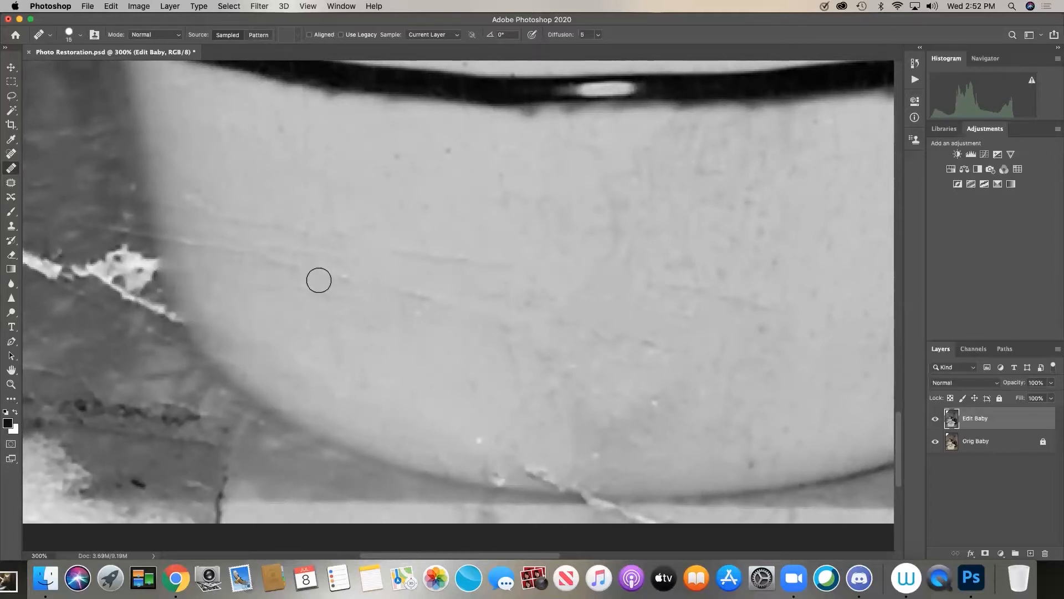
{"action": "left_click", "coordinate": [296, 331], "text": "alt"}
{"action": "mouse_move", "coordinate": [309, 359]}
{"action": "left_mouse_down"}
{"action": "mouse_move", "coordinate": [331, 383]}
{"action": "mouse_move", "coordinate": [352, 383]}
{"action": "left_mouse_up"}
{"action": "left_click", "coordinate": [495, 395], "text": "alt"}
{"action": "left_click", "coordinate": [636, 340], "text": "alt"}
{"action": "mouse_move", "coordinate": [475, 446]}
{"action": "left_mouse_down"}
{"action": "mouse_move", "coordinate": [547, 458]}
{"action": "mouse_move", "coordinate": [524, 471]}
{"action": "mouse_move", "coordinate": [475, 446]}
{"action": "left_mouse_up"}
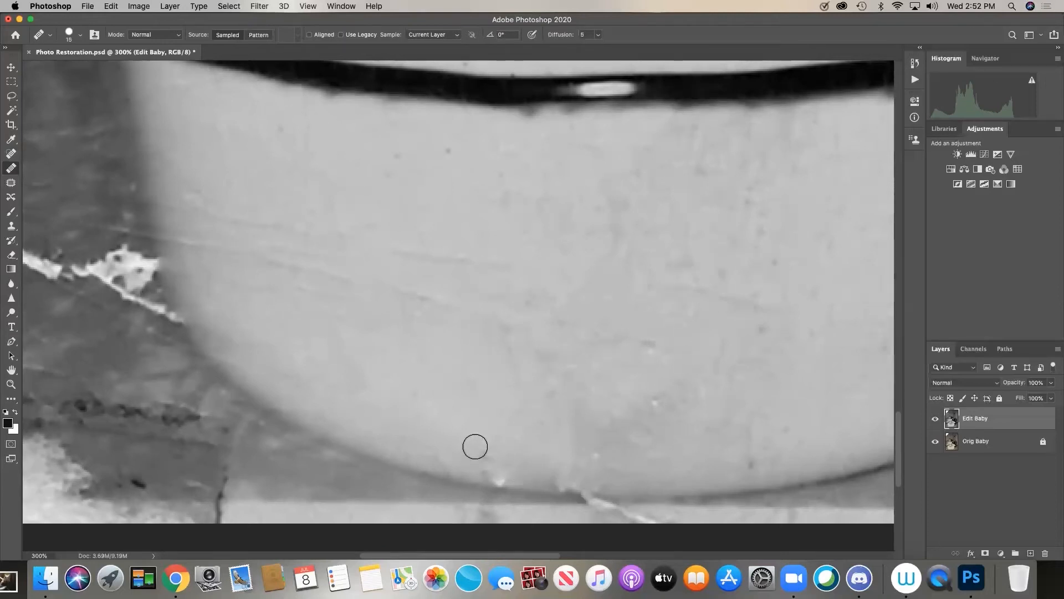
{"action": "left_click", "coordinate": [451, 403], "text": "alt"}
{"action": "mouse_move", "coordinate": [491, 434]}
{"action": "left_mouse_down"}
{"action": "mouse_move", "coordinate": [515, 456]}
{"action": "mouse_move", "coordinate": [489, 461]}
{"action": "mouse_move", "coordinate": [574, 488]}
{"action": "left_mouse_up"}
{"action": "left_click", "coordinate": [451, 407], "text": "alt"}
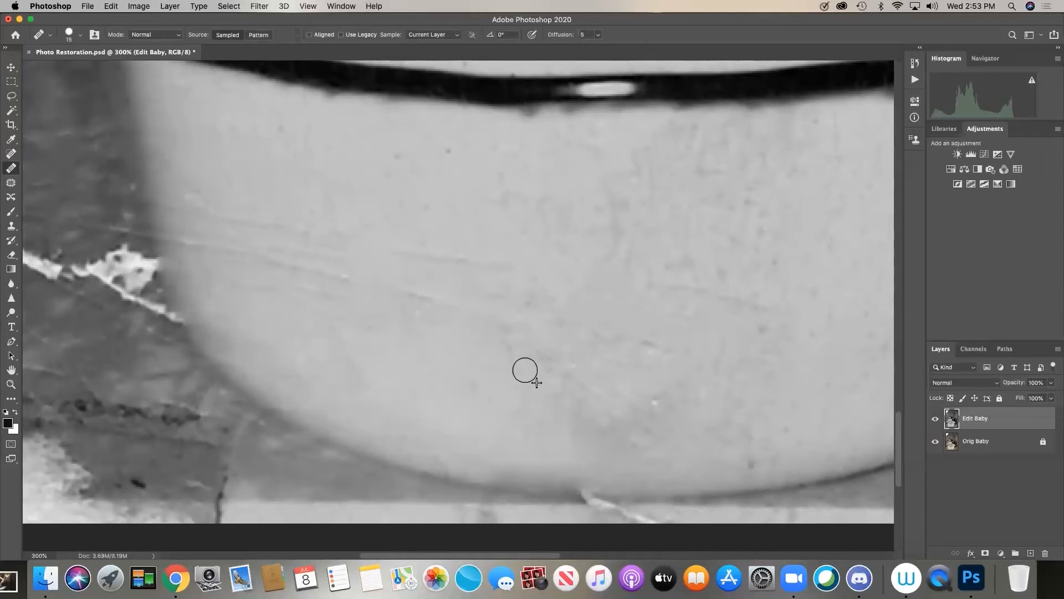
Heal the dark and faint scratches across the tub's side, resampling fresh sources
{"action": "left_click_drag", "start_coordinate": [535, 353], "coordinate": [530, 331]}
{"action": "left_click", "coordinate": [438, 354], "text": "alt"}
{"action": "mouse_move", "coordinate": [414, 290]}
{"action": "left_mouse_down"}
{"action": "mouse_move", "coordinate": [400, 311]}
{"action": "mouse_move", "coordinate": [429, 308]}
{"action": "left_mouse_up"}
{"action": "left_click", "coordinate": [396, 344], "text": "alt"}
{"action": "mouse_move", "coordinate": [345, 275]}
{"action": "left_mouse_down"}
{"action": "mouse_move", "coordinate": [333, 240]}
{"action": "mouse_move", "coordinate": [349, 250]}
{"action": "mouse_move", "coordinate": [300, 240]}
{"action": "mouse_move", "coordinate": [309, 266]}
{"action": "left_mouse_up"}
{"action": "left_click", "coordinate": [368, 324], "text": "alt"}
{"action": "mouse_move", "coordinate": [271, 235]}
{"action": "left_mouse_down"}
{"action": "mouse_move", "coordinate": [275, 282]}
{"action": "mouse_move", "coordinate": [227, 255]}
{"action": "mouse_move", "coordinate": [332, 279]}
{"action": "mouse_move", "coordinate": [209, 251]}
{"action": "mouse_move", "coordinate": [183, 208]}
{"action": "mouse_move", "coordinate": [217, 201]}
{"action": "mouse_move", "coordinate": [242, 211]}
{"action": "left_mouse_up"}
{"action": "left_click", "coordinate": [342, 298], "text": "alt"}
Heal up the tub's left edge and the remaining faint marks across its surface
{"action": "left_click", "coordinate": [213, 275], "text": "alt"}
{"action": "mouse_move", "coordinate": [182, 280]}
{"action": "left_mouse_down"}
{"action": "mouse_move", "coordinate": [160, 192]}
{"action": "mouse_move", "coordinate": [171, 226]}
{"action": "mouse_move", "coordinate": [167, 198]}
{"action": "left_mouse_up"}
{"action": "left_click", "coordinate": [233, 247], "text": "alt"}
{"action": "left_click", "coordinate": [189, 213]}
{"action": "mouse_move", "coordinate": [421, 248]}
{"action": "left_mouse_down"}
{"action": "mouse_move", "coordinate": [438, 237]}
{"action": "mouse_move", "coordinate": [470, 251]}
{"action": "mouse_move", "coordinate": [489, 288]}
{"action": "left_mouse_up"}
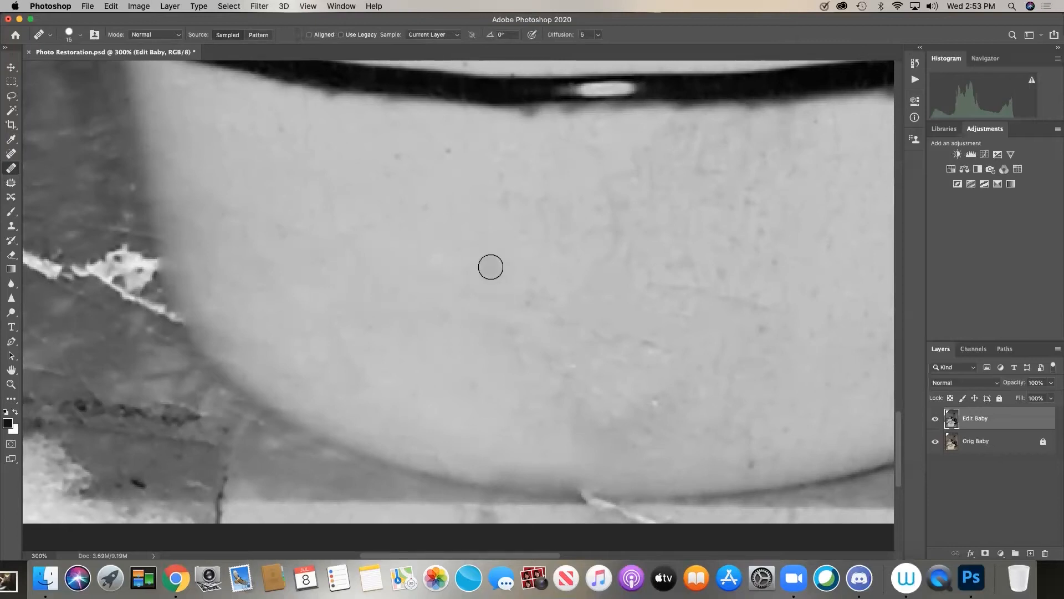
{"action": "mouse_move", "coordinate": [666, 401]}
{"action": "left_mouse_down"}
{"action": "mouse_move", "coordinate": [622, 421]}
{"action": "mouse_move", "coordinate": [598, 404]}
{"action": "mouse_move", "coordinate": [606, 392]}
{"action": "mouse_move", "coordinate": [588, 397]}
{"action": "mouse_move", "coordinate": [601, 388]}
{"action": "mouse_move", "coordinate": [581, 363]}
{"action": "left_mouse_up"}
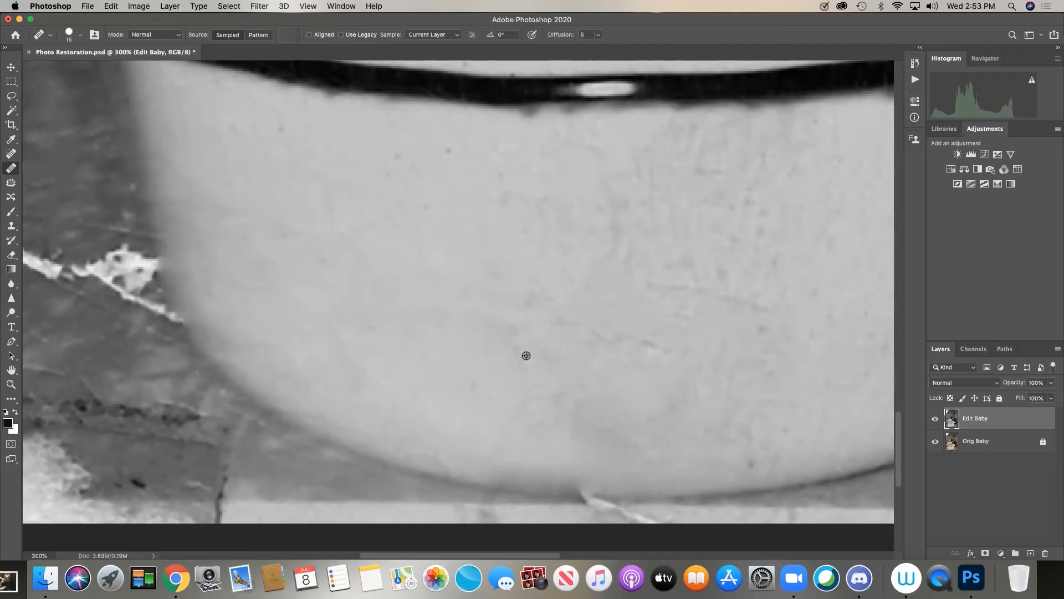
{"action": "left_click", "coordinate": [512, 391], "text": "alt"}
{"action": "mouse_move", "coordinate": [644, 347]}
{"action": "left_mouse_down"}
{"action": "mouse_move", "coordinate": [574, 336]}
{"action": "mouse_move", "coordinate": [616, 291]}
{"action": "left_mouse_up"}
{"action": "left_click_drag", "start_coordinate": [533, 553], "coordinate": [461, 553]}
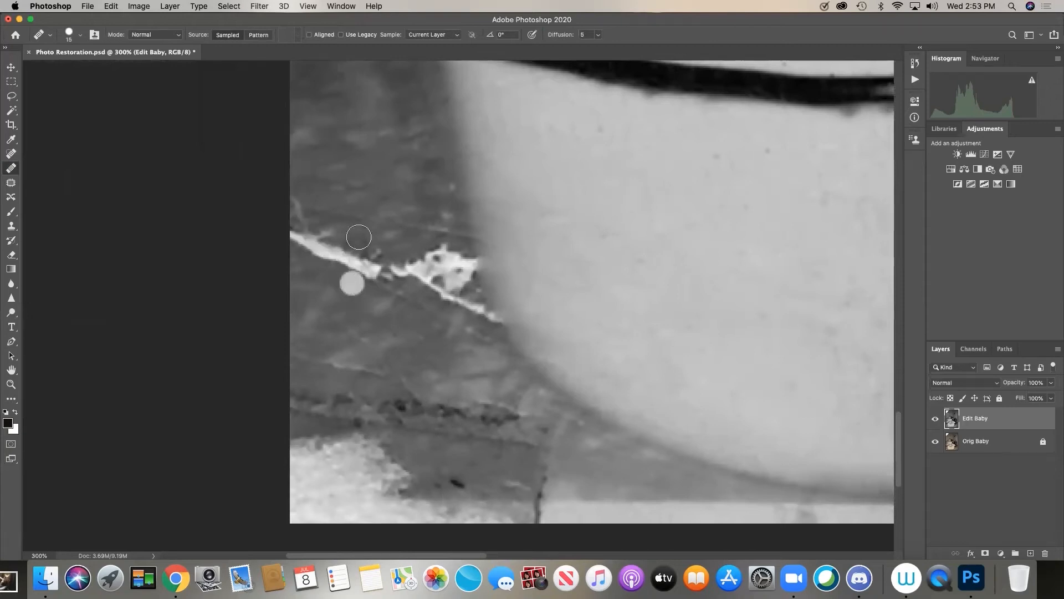
Heal the white streak on the floor, including its left tip, using sampled clean floor
{"action": "left_click", "coordinate": [343, 156], "text": "alt"}
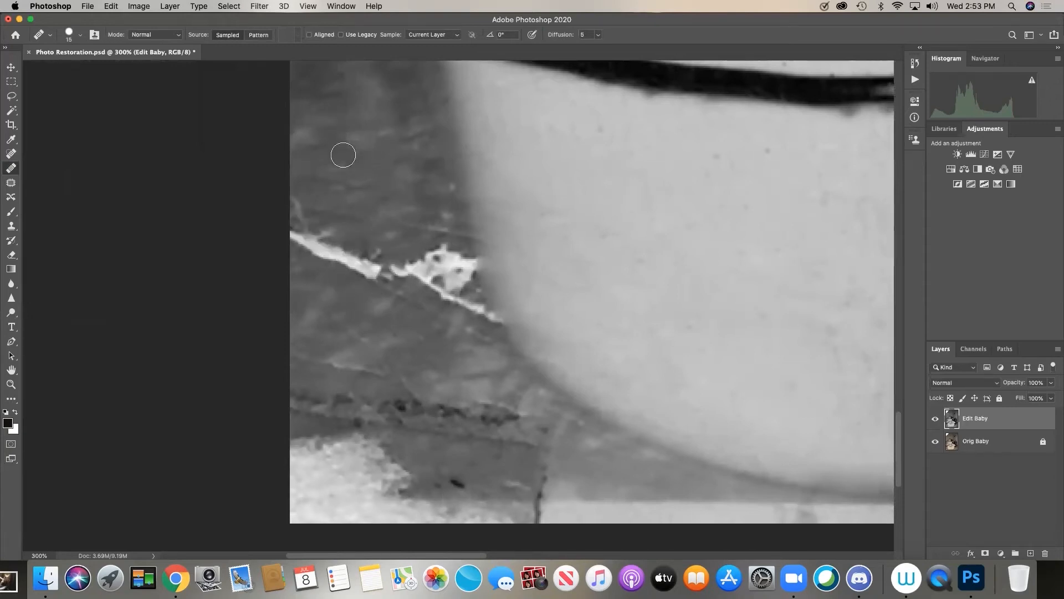
{"action": "mouse_move", "coordinate": [361, 250]}
{"action": "left_mouse_down"}
{"action": "mouse_move", "coordinate": [329, 235]}
{"action": "mouse_move", "coordinate": [310, 260]}
{"action": "mouse_move", "coordinate": [306, 204]}
{"action": "mouse_move", "coordinate": [297, 256]}
{"action": "mouse_move", "coordinate": [296, 238]}
{"action": "mouse_move", "coordinate": [342, 249]}
{"action": "left_mouse_up"}
{"action": "left_click", "coordinate": [348, 182], "text": "alt"}
{"action": "left_click", "coordinate": [331, 153], "text": "alt"}
{"action": "mouse_move", "coordinate": [374, 209]}
{"action": "left_mouse_down"}
{"action": "mouse_move", "coordinate": [412, 307]}
{"action": "mouse_move", "coordinate": [407, 238]}
{"action": "mouse_move", "coordinate": [416, 235]}
{"action": "mouse_move", "coordinate": [427, 268]}
{"action": "left_mouse_up"}
Heal the white patch and nearby specks by the tub's edge, then fit the photo
{"action": "left_click", "coordinate": [382, 181], "text": "alt"}
{"action": "mouse_move", "coordinate": [425, 225]}
{"action": "left_mouse_down"}
{"action": "mouse_move", "coordinate": [432, 261]}
{"action": "mouse_move", "coordinate": [429, 227]}
{"action": "mouse_move", "coordinate": [454, 286]}
{"action": "mouse_move", "coordinate": [453, 255]}
{"action": "mouse_move", "coordinate": [471, 314]}
{"action": "mouse_move", "coordinate": [447, 222]}
{"action": "mouse_move", "coordinate": [461, 249]}
{"action": "left_mouse_up"}
{"action": "left_click_drag", "start_coordinate": [359, 303], "coordinate": [375, 308]}
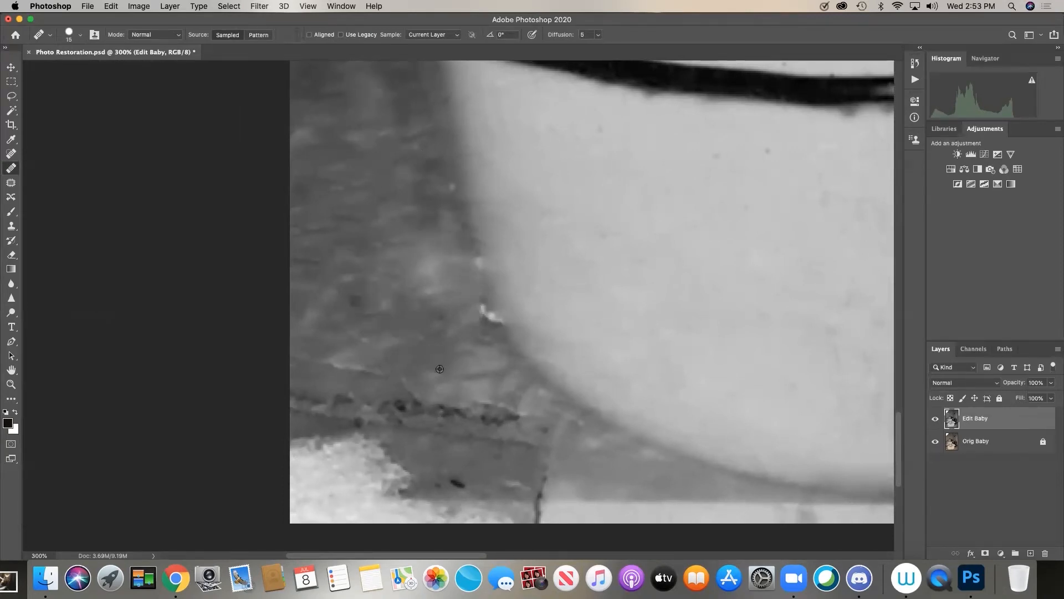
{"action": "mouse_move", "coordinate": [477, 321]}
{"action": "left_mouse_down"}
{"action": "mouse_move", "coordinate": [481, 335]}
{"action": "mouse_move", "coordinate": [475, 310]}
{"action": "mouse_move", "coordinate": [488, 332]}
{"action": "left_mouse_up"}
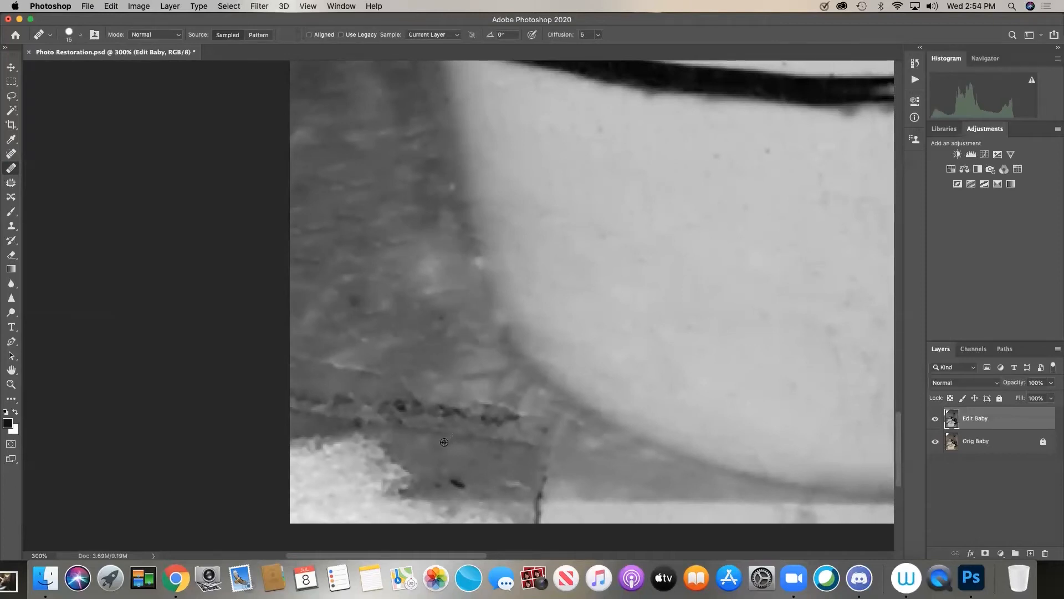
{"action": "key", "text": "super+0"}
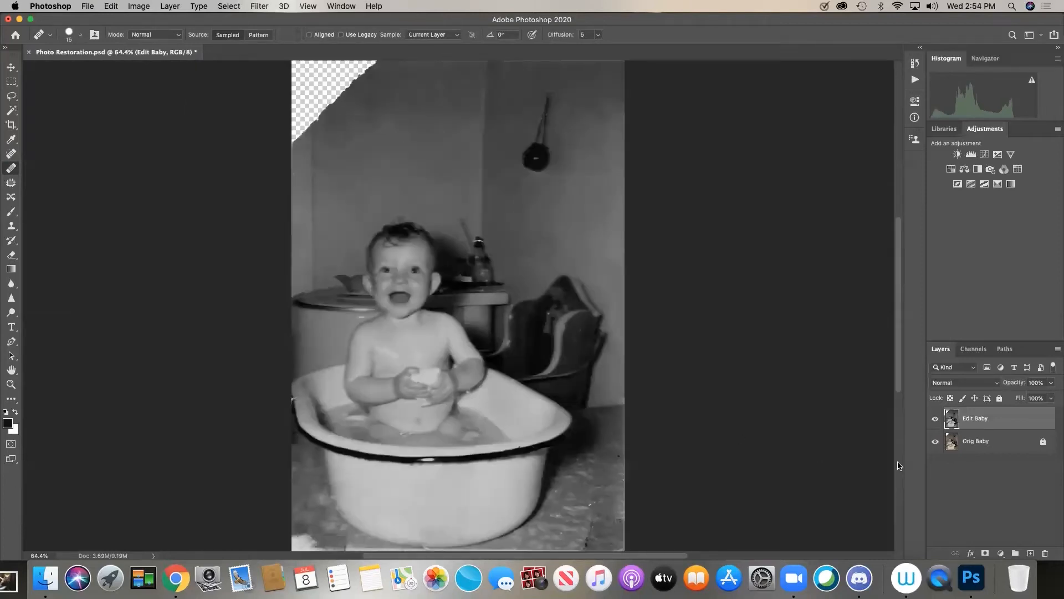
{"action": "left_click", "coordinate": [936, 418]}
{"action": "left_click", "coordinate": [937, 418]}
{"action": "left_click", "coordinate": [936, 418]}
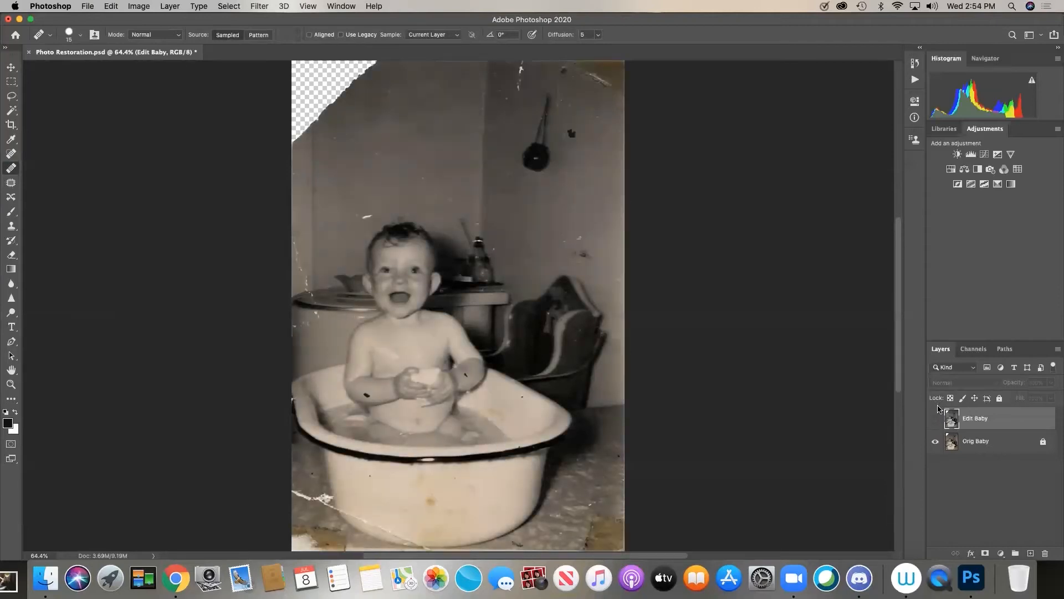
{"action": "left_click", "coordinate": [937, 417]}
{"action": "left_click", "coordinate": [936, 417]}
{"action": "left_click", "coordinate": [936, 417]}
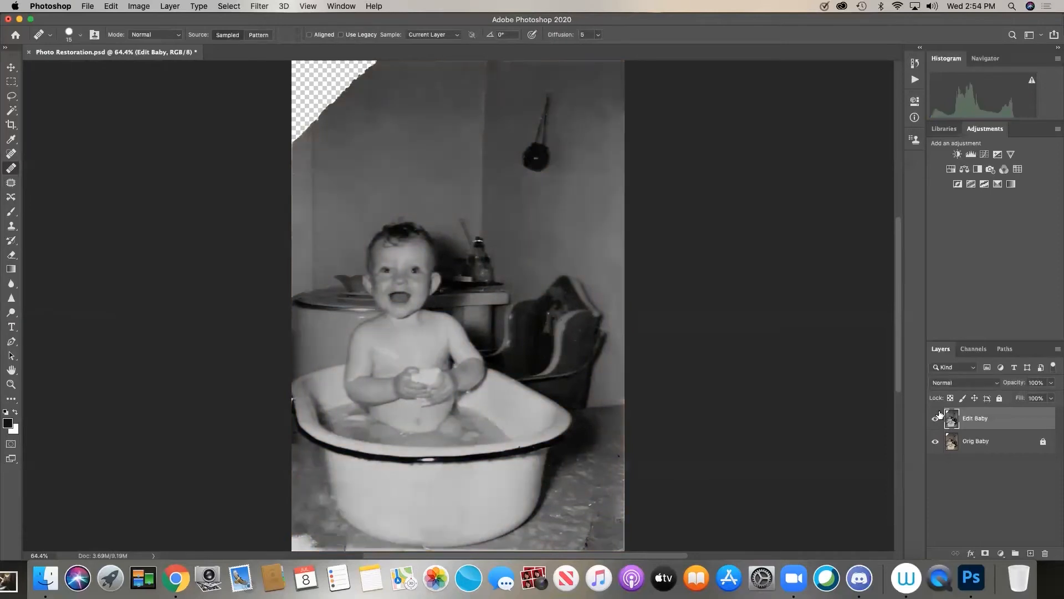
{"action": "left_click", "coordinate": [937, 416]}
{"action": "left_click", "coordinate": [936, 417]}
{"action": "left_click", "coordinate": [937, 417]}
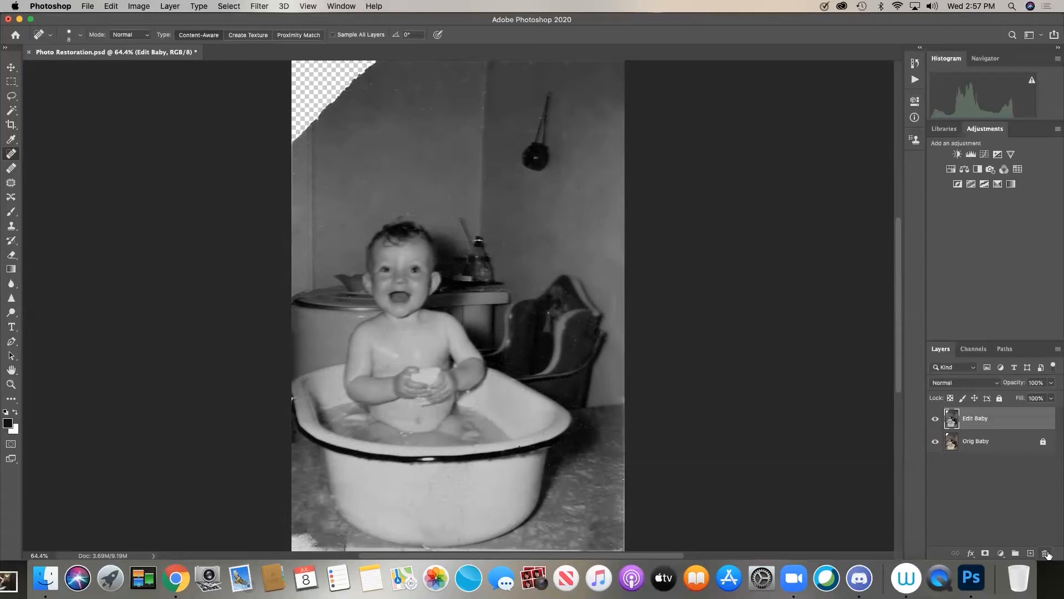
Add Layer 1 and paint tub-sampled light grey over the tub's right and left sides
{"action": "left_click", "coordinate": [1031, 552]}
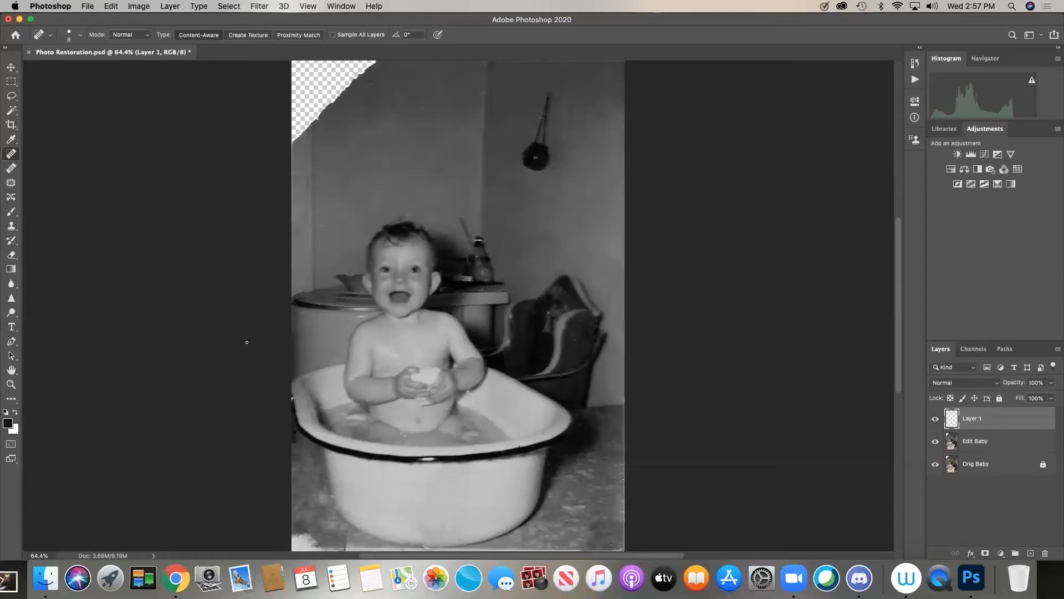
{"action": "left_click", "coordinate": [12, 212]}
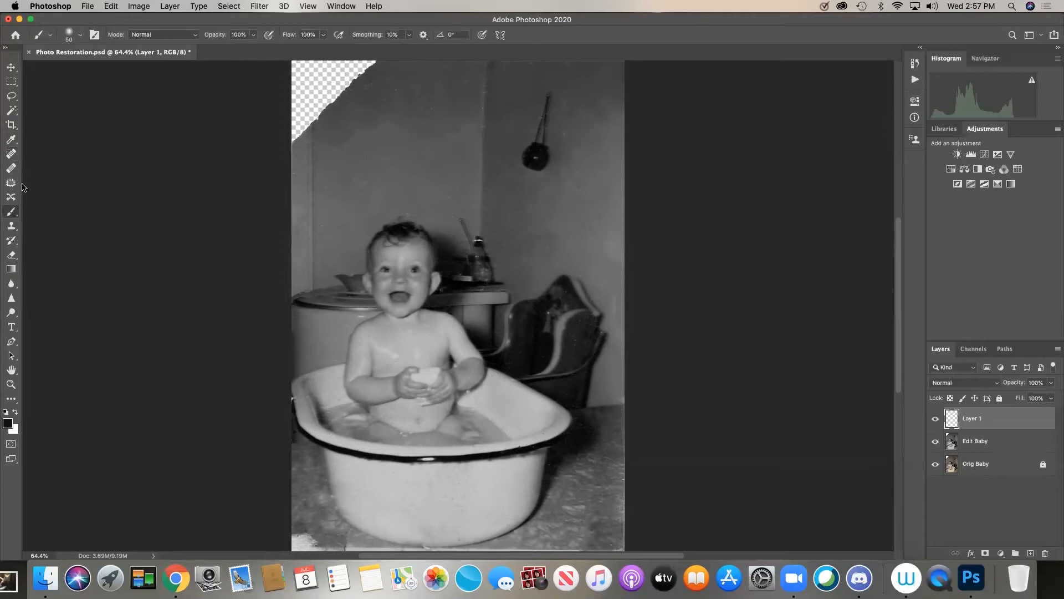
{"action": "left_click", "coordinate": [395, 488], "text": "alt"}
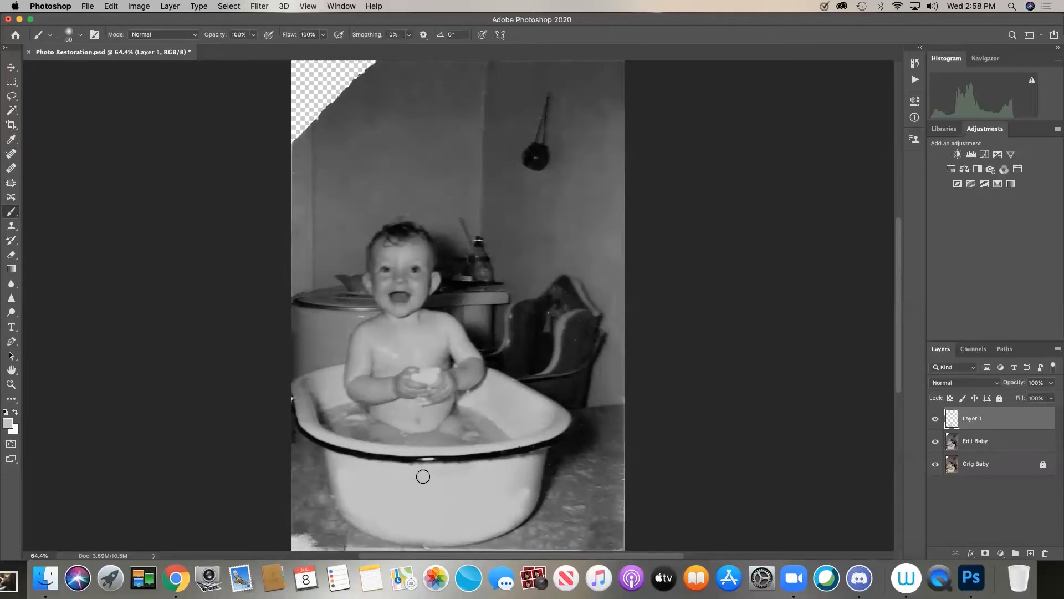
{"action": "mouse_move", "coordinate": [523, 464]}
{"action": "left_mouse_down"}
{"action": "mouse_move", "coordinate": [520, 513]}
{"action": "mouse_move", "coordinate": [534, 469]}
{"action": "mouse_move", "coordinate": [520, 497]}
{"action": "left_mouse_up"}
{"action": "left_click", "coordinate": [538, 493], "text": "alt"}
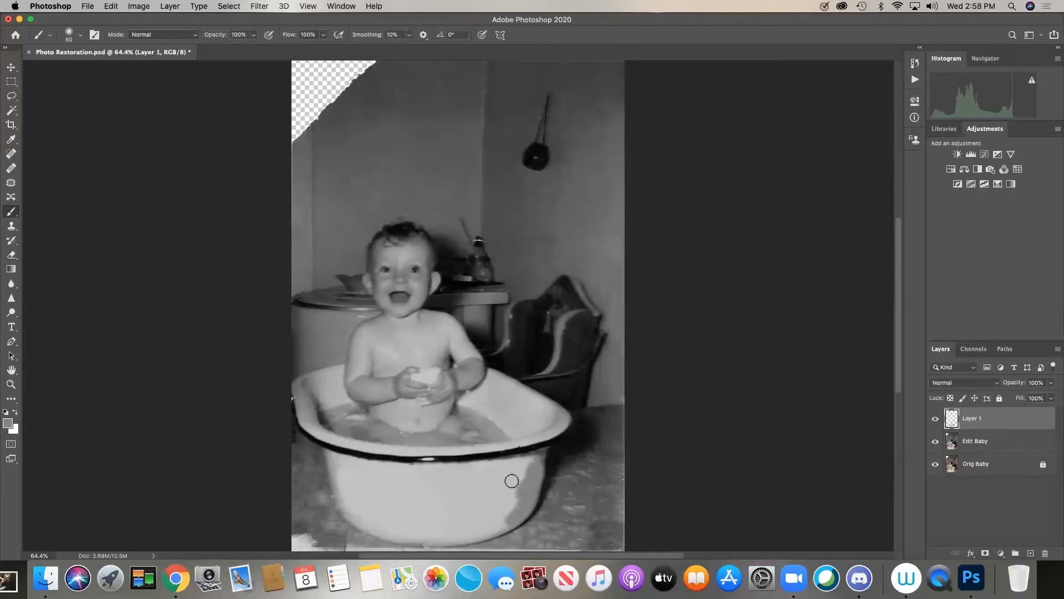
{"action": "left_click", "coordinate": [346, 470], "text": "alt"}
{"action": "left_click_drag", "start_coordinate": [333, 464], "coordinate": [348, 509]}
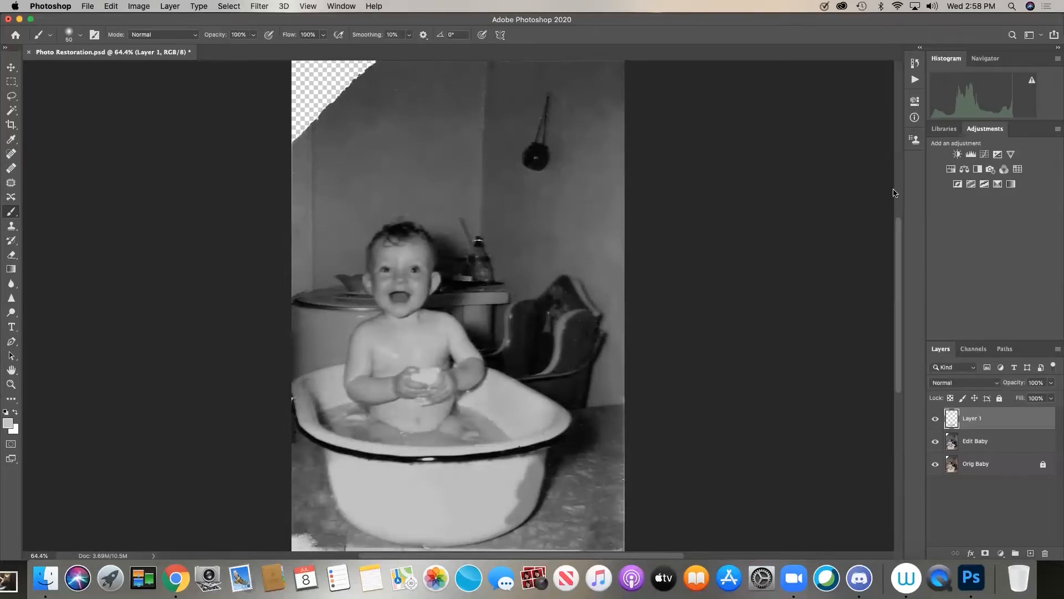
{"action": "left_click", "coordinate": [261, 5]}
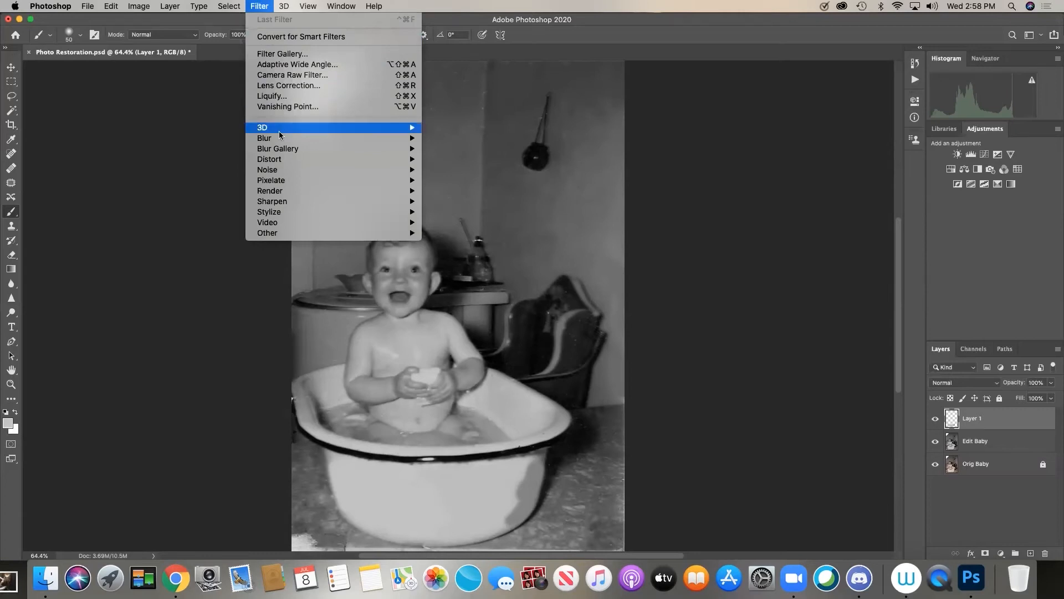
Apply a Gaussian Blur with radius about 79.5 pixels to Layer 1's grey paint
{"action": "mouse_move", "coordinate": [285, 139]}
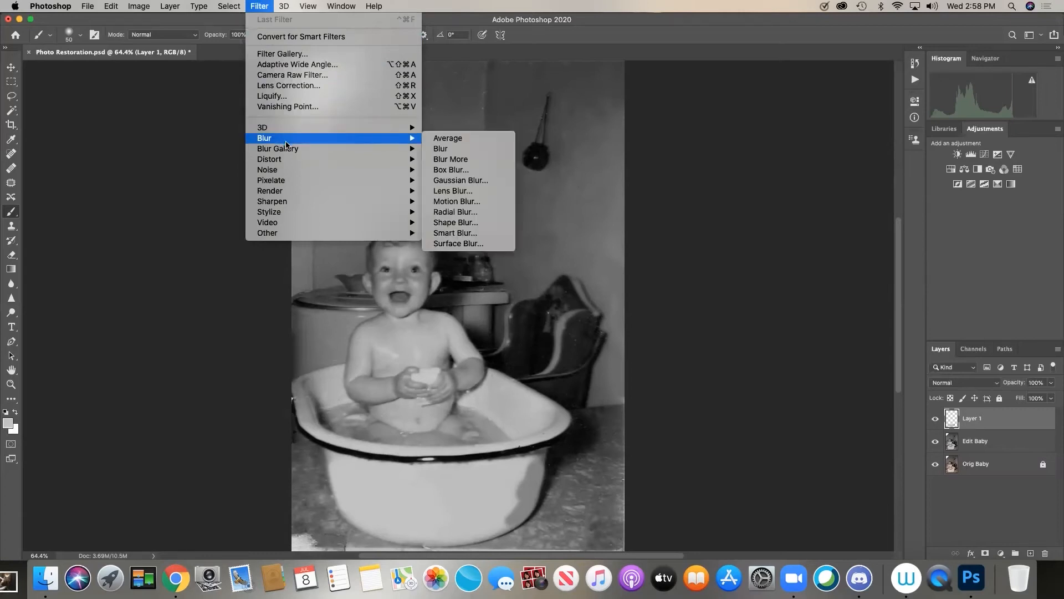
{"action": "left_click", "coordinate": [498, 184]}
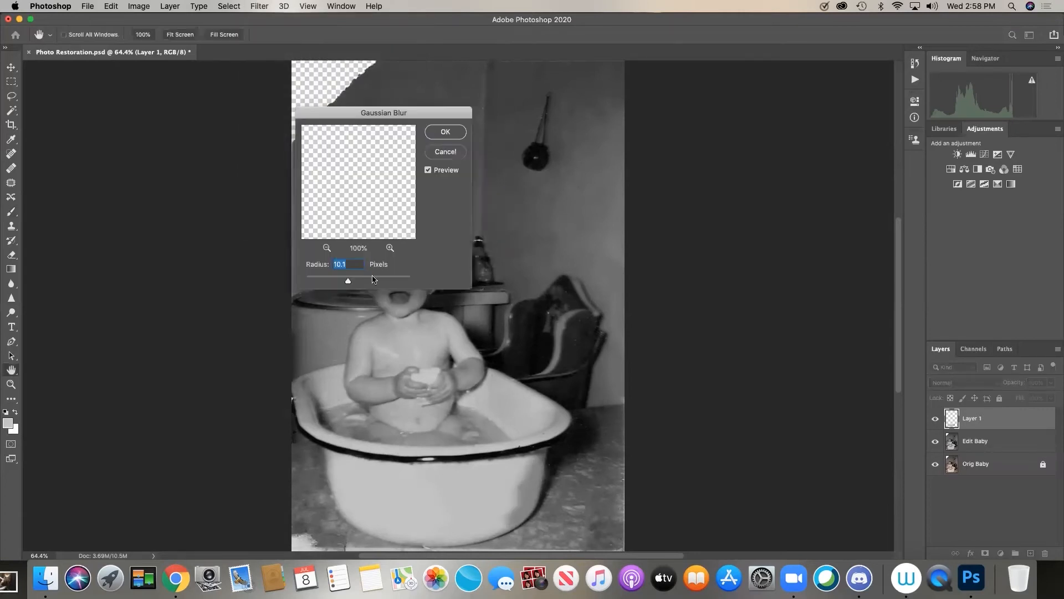
{"action": "left_click_drag", "start_coordinate": [360, 281], "coordinate": [374, 279]}
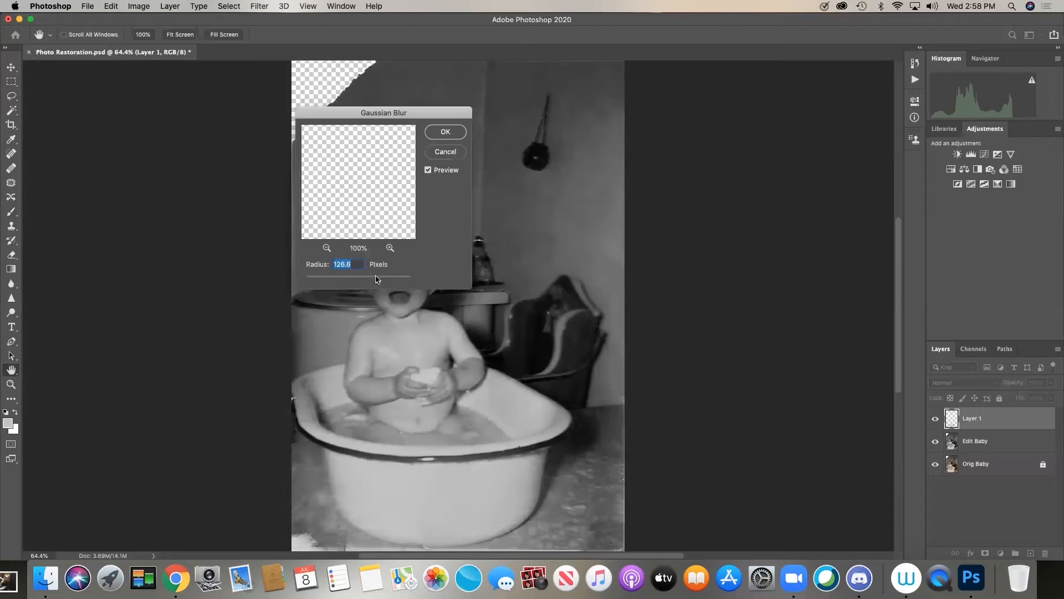
{"action": "left_click_drag", "start_coordinate": [370, 278], "coordinate": [369, 282]}
{"action": "left_click_drag", "start_coordinate": [375, 287], "coordinate": [370, 283]}
{"action": "left_click", "coordinate": [446, 132]}
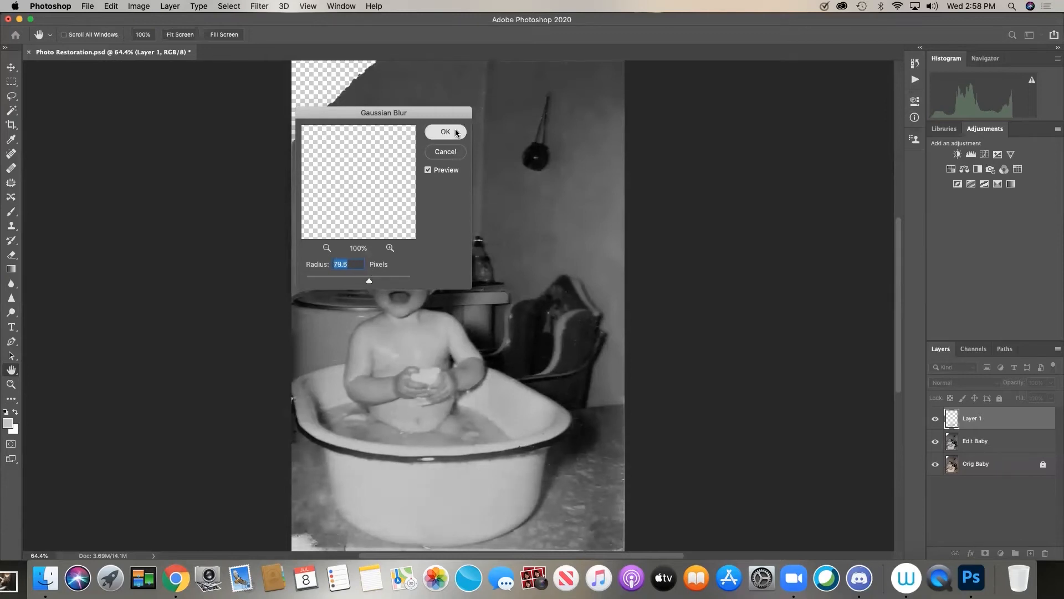
{"action": "left_click", "coordinate": [11, 255]}
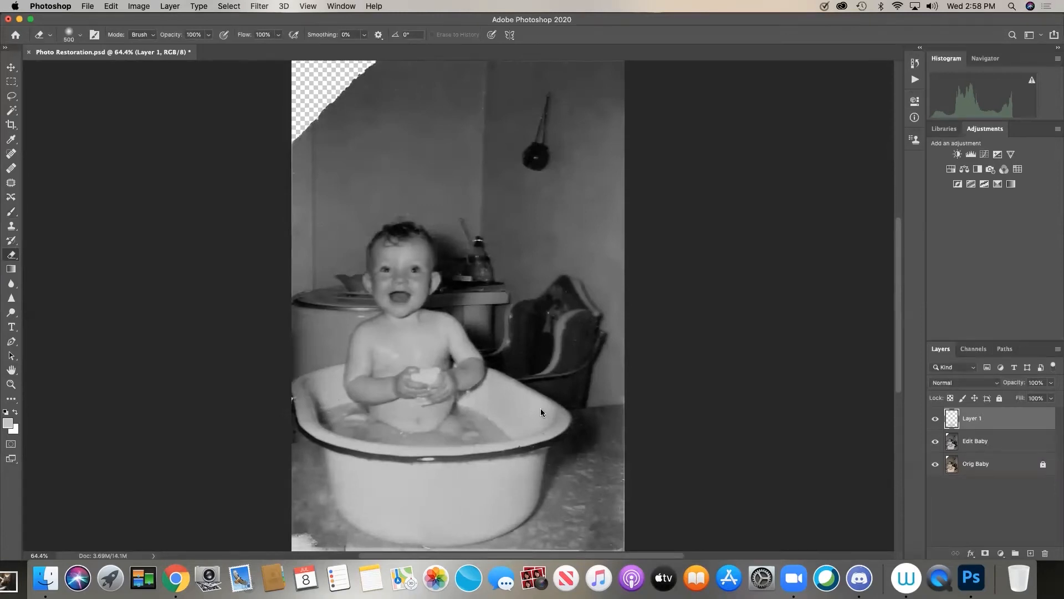
Erase the blur from the tub's rim and lower-right edge with a 150 px eraser
{"action": "key", "text": "bracketleft"}
{"action": "key", "text": "bracketleft"}
{"action": "key", "text": "bracketleft"}
{"action": "key", "text": "bracketleft"}
{"action": "key", "text": "bracketleft"}
{"action": "key", "text": "bracketleft"}
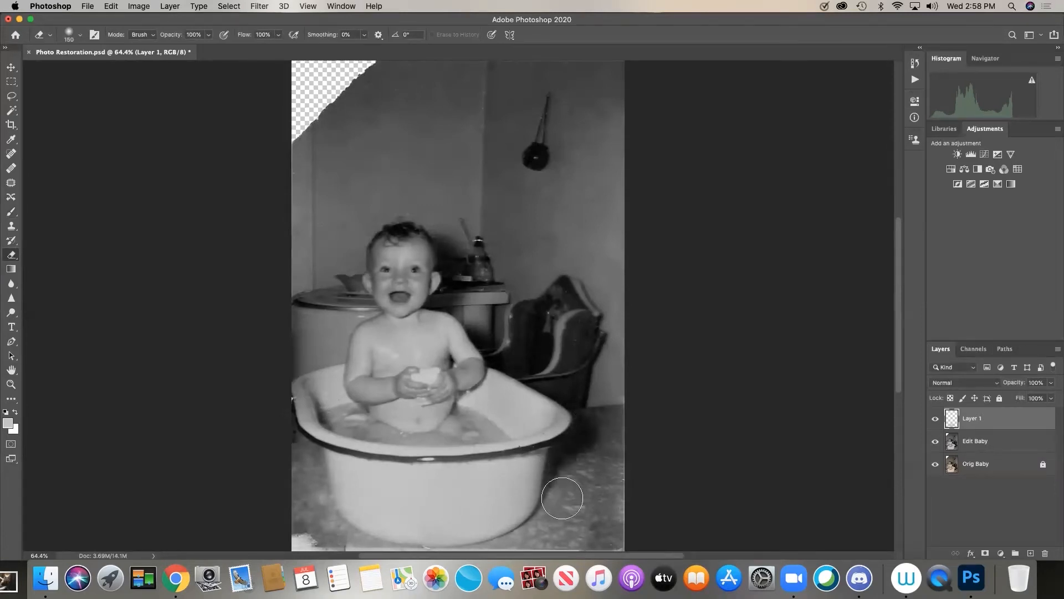
{"action": "left_click_drag", "start_coordinate": [562, 493], "coordinate": [533, 541]}
{"action": "mouse_move", "coordinate": [573, 453]}
{"action": "left_mouse_down"}
{"action": "mouse_move", "coordinate": [445, 430]}
{"action": "mouse_move", "coordinate": [508, 431]}
{"action": "mouse_move", "coordinate": [322, 434]}
{"action": "mouse_move", "coordinate": [409, 436]}
{"action": "mouse_move", "coordinate": [377, 430]}
{"action": "mouse_move", "coordinate": [305, 451]}
{"action": "mouse_move", "coordinate": [314, 524]}
{"action": "mouse_move", "coordinate": [349, 555]}
{"action": "mouse_move", "coordinate": [350, 540]}
{"action": "mouse_move", "coordinate": [308, 524]}
{"action": "mouse_move", "coordinate": [339, 518]}
{"action": "left_mouse_up"}
{"action": "key", "text": "["}
{"action": "key", "text": "["}
{"action": "key", "text": "["}
{"action": "key", "text": "["}
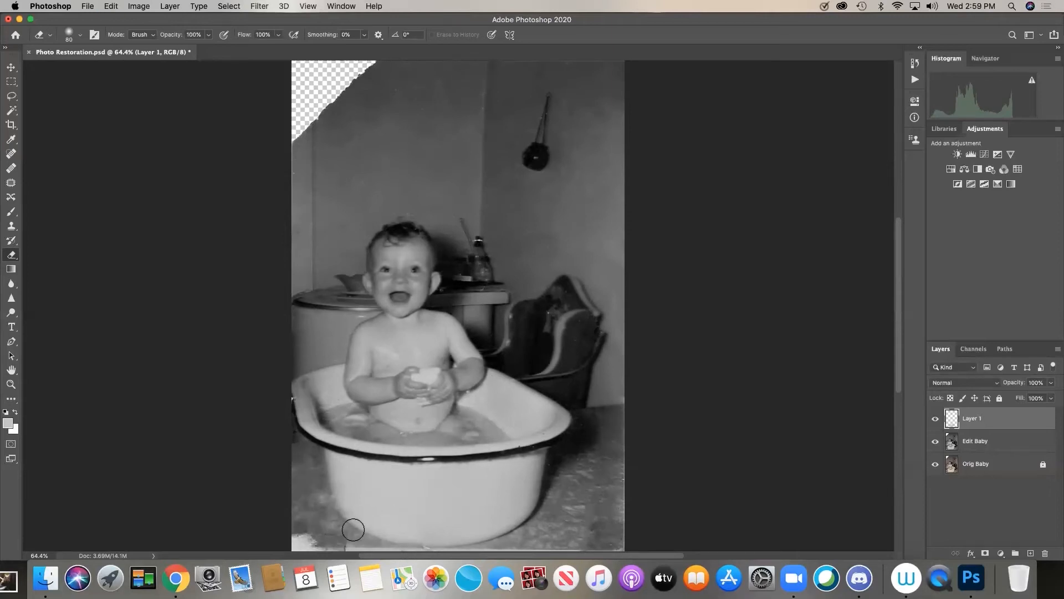
{"action": "key", "text": "["}
{"action": "key", "text": "["}
{"action": "key", "text": "["}
{"action": "key", "text": "["}
Toggle Layer 1's visibility to compare the repair with the original
{"action": "left_click", "coordinate": [935, 419]}
{"action": "left_click", "coordinate": [935, 417]}
{"action": "left_click", "coordinate": [935, 415]}
{"action": "left_click", "coordinate": [935, 414]}
{"action": "left_click", "coordinate": [936, 412]}
{"action": "left_click", "coordinate": [937, 412]}
Lower Layer 1's opacity to 76%, recheck it, and select the Edit Baby layer
{"action": "left_click", "coordinate": [1051, 386]}
{"action": "left_click_drag", "start_coordinate": [1049, 397], "coordinate": [1039, 397]}
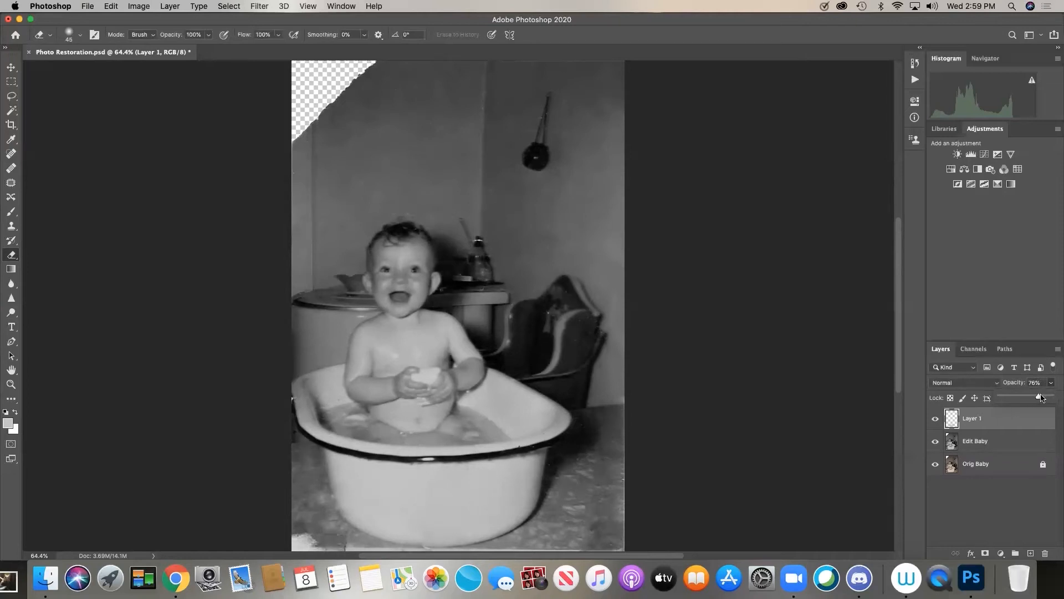
{"action": "left_click", "coordinate": [936, 421]}
{"action": "left_click", "coordinate": [933, 417]}
{"action": "left_click", "coordinate": [978, 442]}
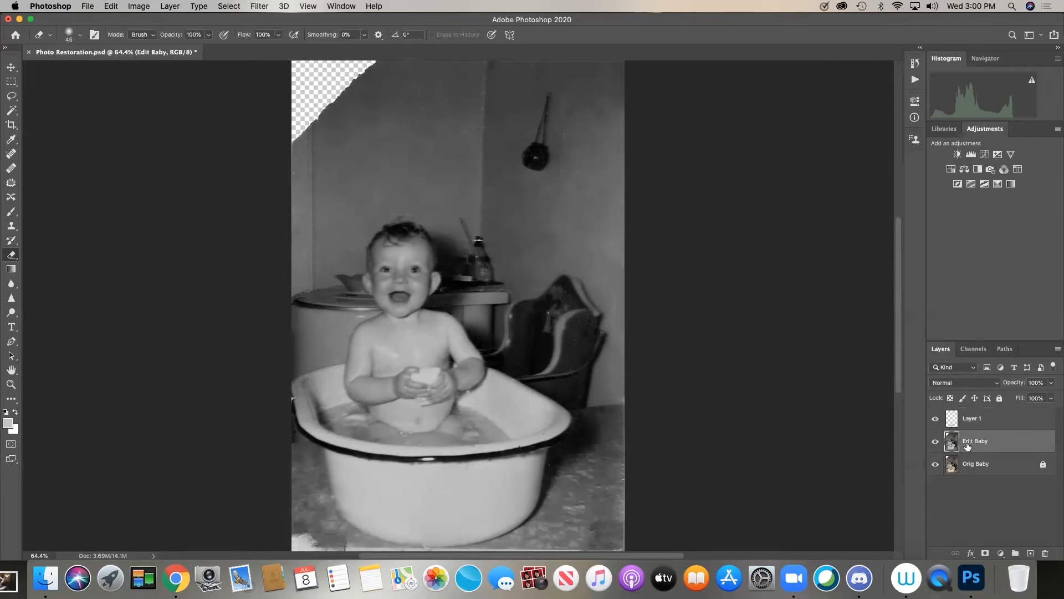
Crop the image by pulling the bottom edge up to trim the ragged white border
{"action": "left_click", "coordinate": [12, 82]}
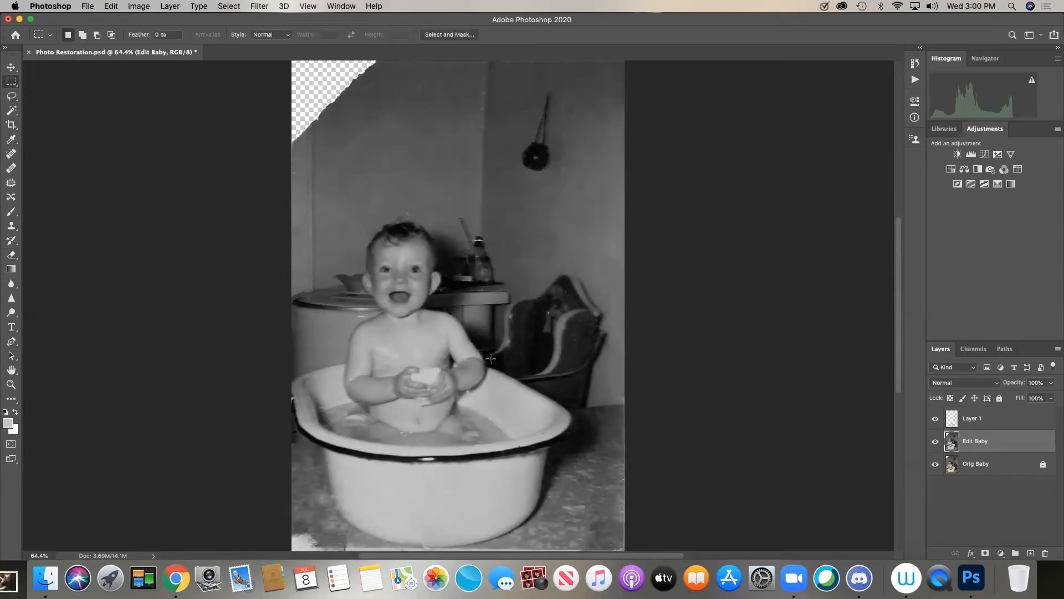
{"action": "left_click", "coordinate": [10, 124]}
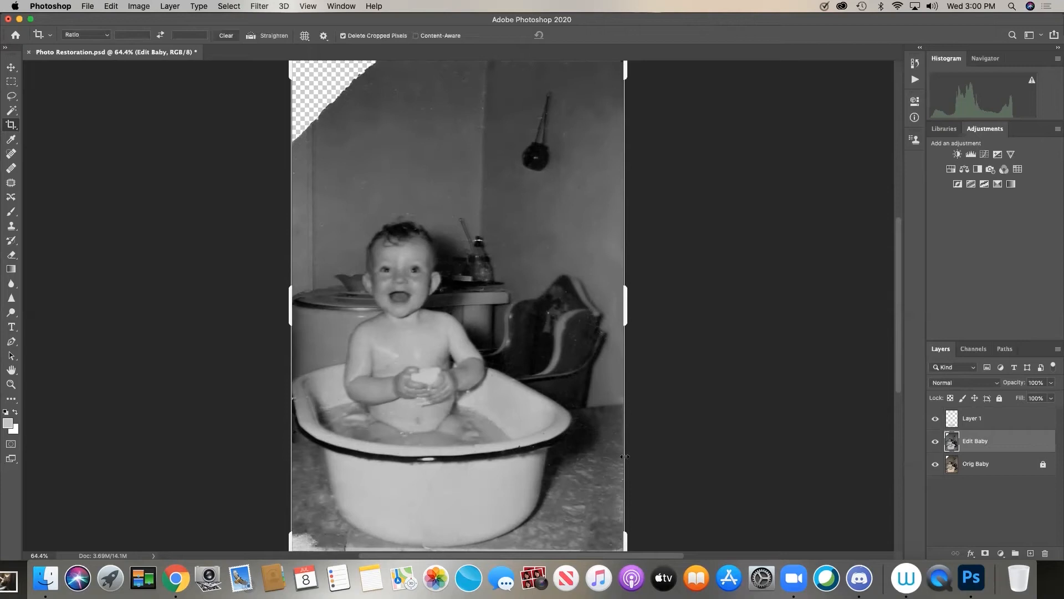
{"action": "key", "text": "super+0"}
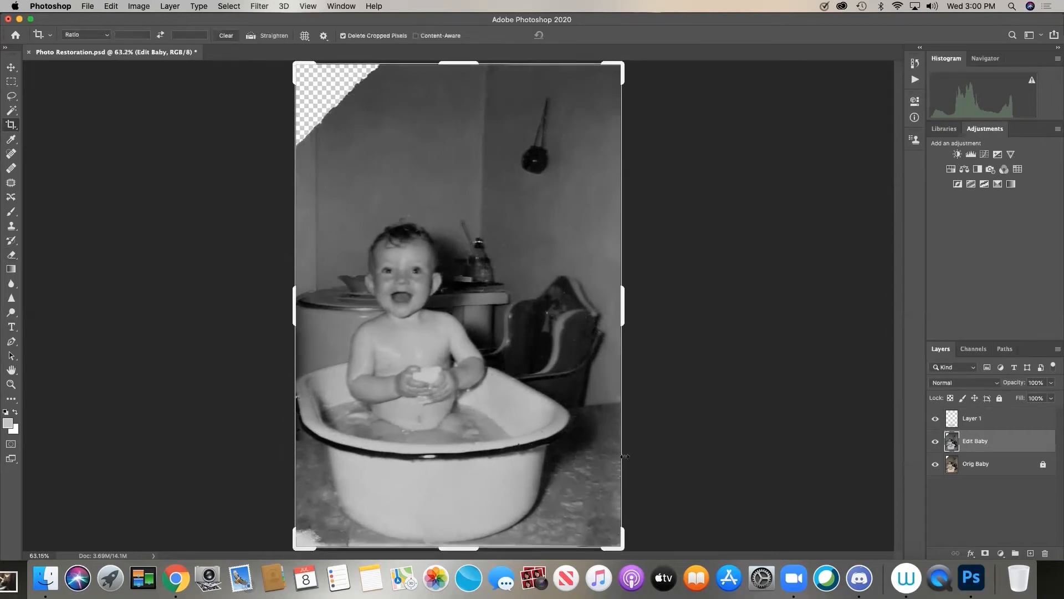
{"action": "left_click_drag", "start_coordinate": [457, 545], "coordinate": [459, 534]}
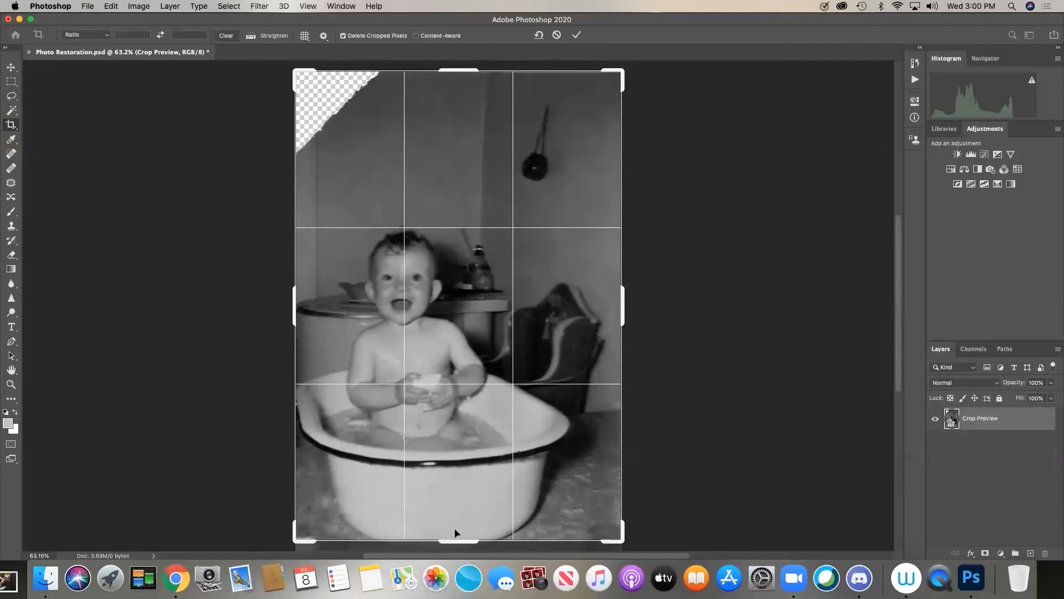
{"action": "left_click", "coordinate": [11, 67]}
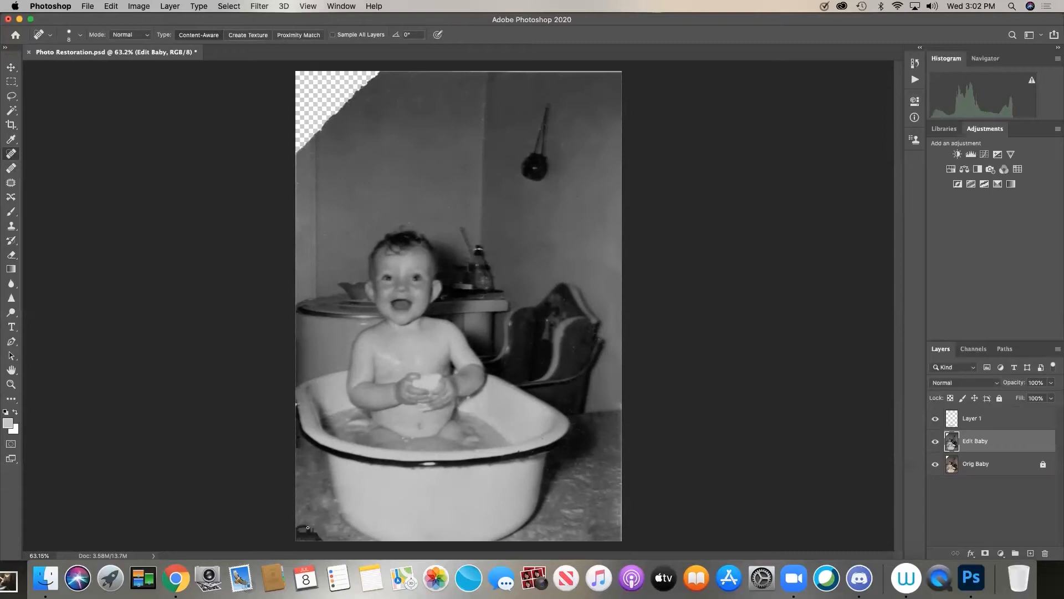
Heal the dark blotches at the bottom-left corner with a size-25 Spot Healing Brush
{"action": "left_click", "coordinate": [307, 528]}
{"action": "key", "text": "bracketright"}
{"action": "key", "text": "bracketright"}
{"action": "key", "text": "bracketright"}
{"action": "key", "text": "bracketright"}
{"action": "left_click_drag", "start_coordinate": [304, 531], "coordinate": [330, 535]}
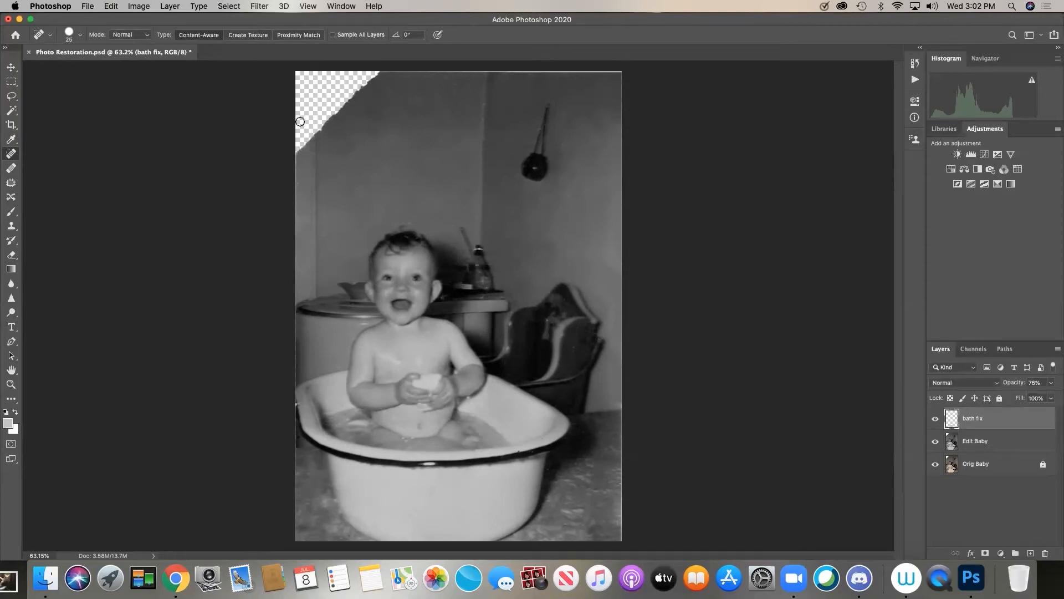
{"action": "left_click", "coordinate": [984, 448]}
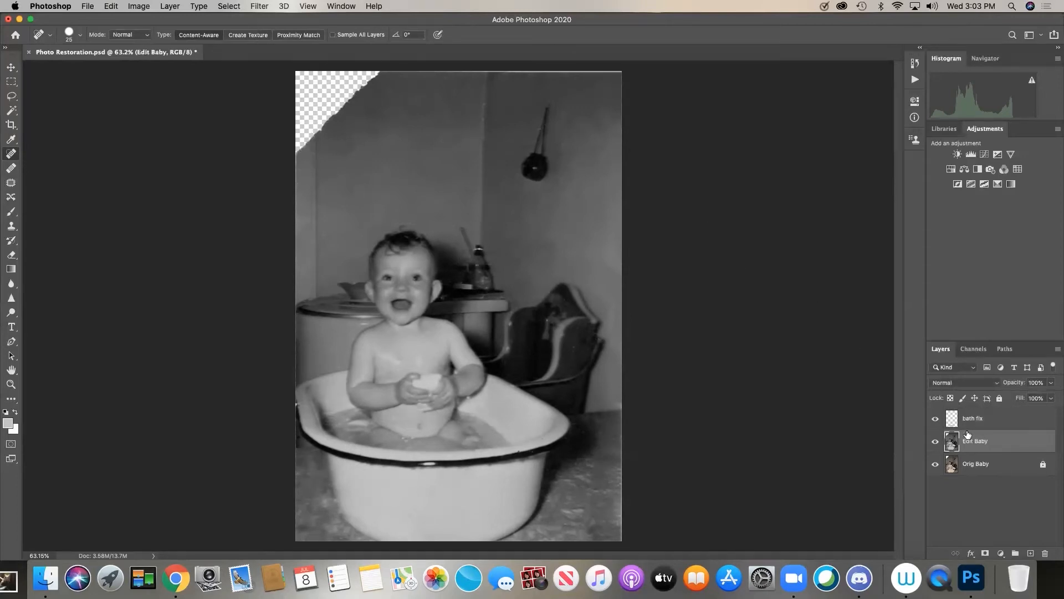
{"action": "left_click", "coordinate": [12, 83]}
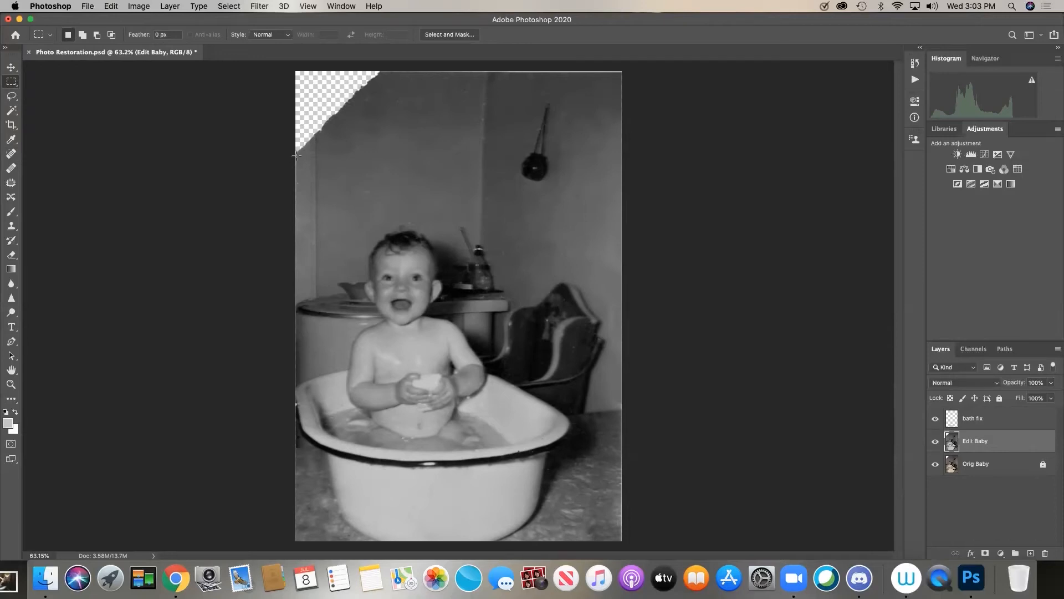
Copy a strip of plain wall below the tear onto a new layer
{"action": "left_click_drag", "start_coordinate": [290, 157], "coordinate": [441, 212]}
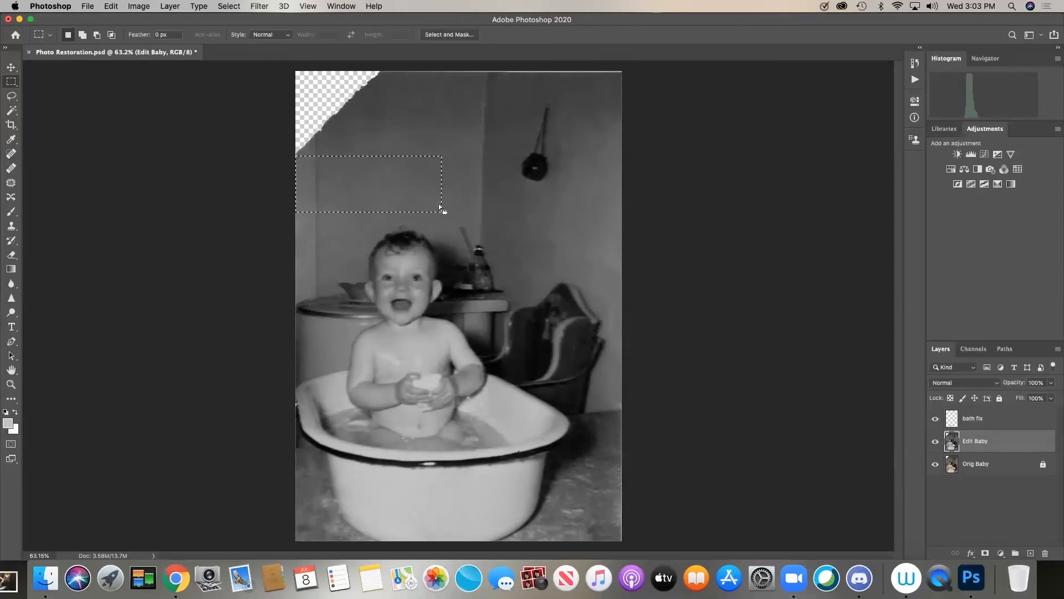
{"action": "key", "text": "super+c"}
{"action": "key", "text": "super+v"}
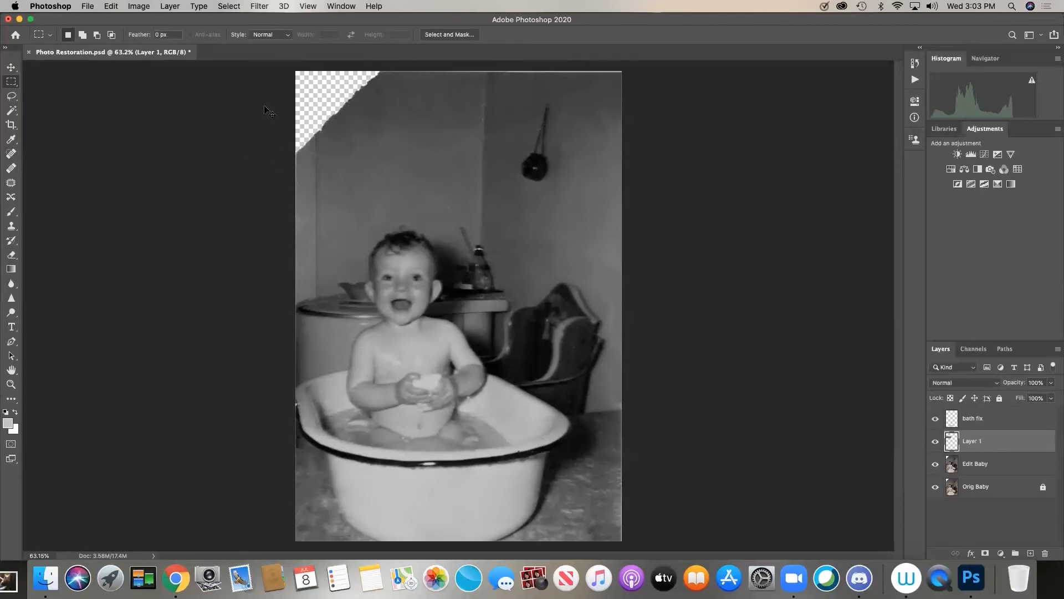
Transform the wall patch up into the torn top-left corner and stretch it to cover
{"action": "key", "text": "super+t"}
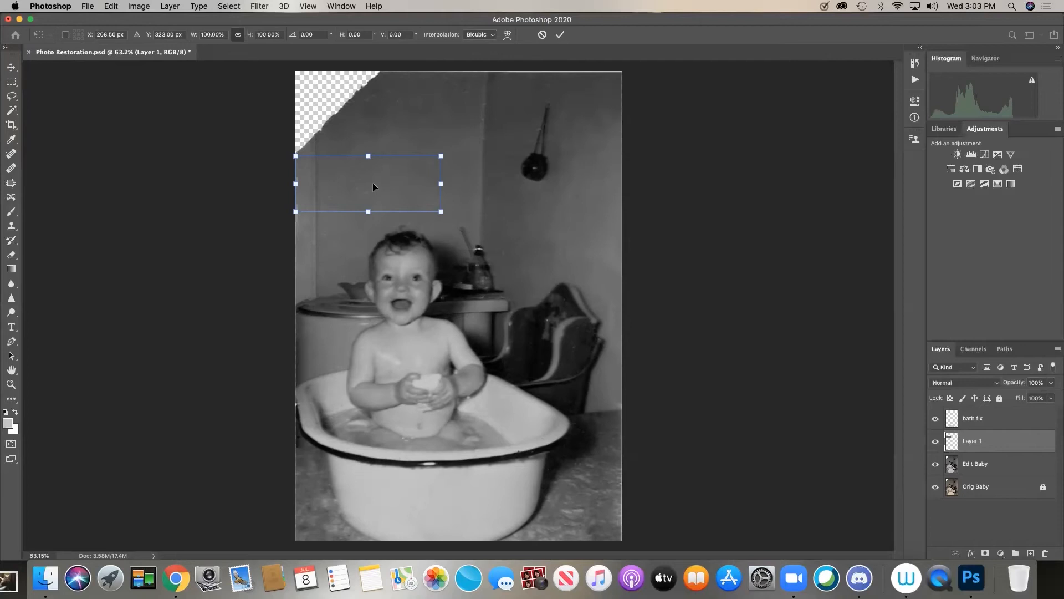
{"action": "left_click_drag", "start_coordinate": [372, 183], "coordinate": [372, 168]}
{"action": "left_click_drag", "start_coordinate": [373, 174], "coordinate": [373, 65]}
{"action": "left_click_drag", "start_coordinate": [369, 157], "coordinate": [370, 157]}
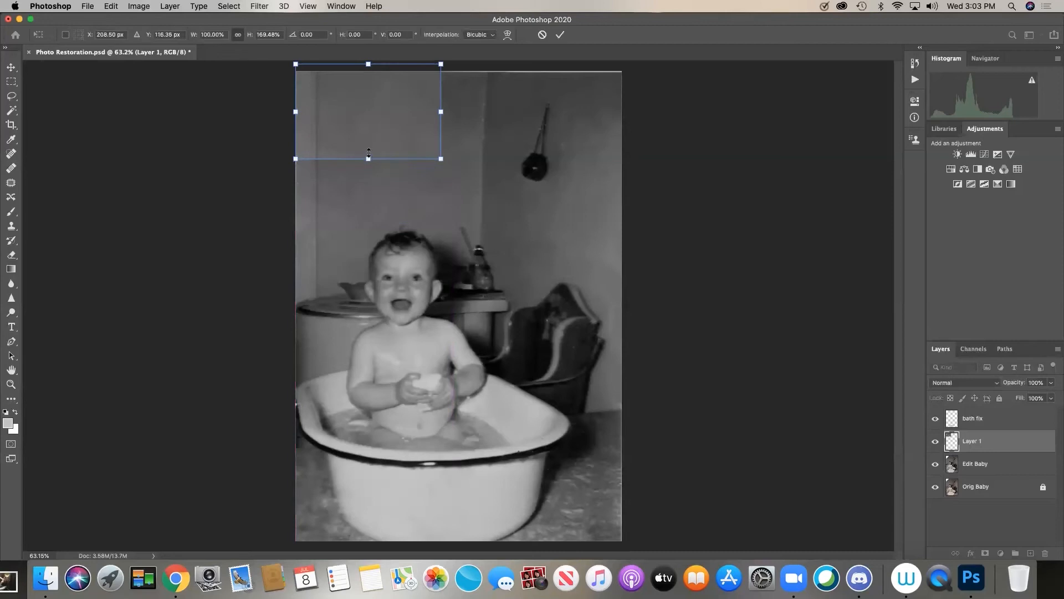
{"action": "key", "text": "Return"}
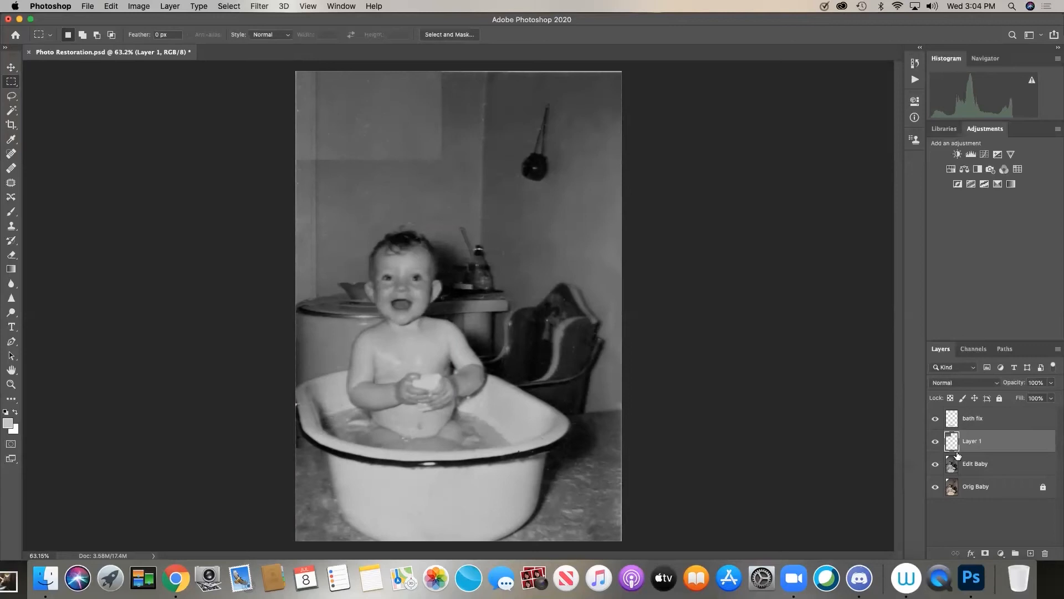
{"action": "left_click", "coordinate": [934, 442]}
Compare the patch on and off, then rename Layer 1 to 'patch'
{"action": "left_click", "coordinate": [934, 442]}
{"action": "left_click", "coordinate": [932, 436]}
{"action": "left_click", "coordinate": [933, 435]}
{"action": "left_click", "coordinate": [936, 443]}
{"action": "left_click", "coordinate": [936, 442]}
{"action": "double_click", "coordinate": [970, 438]}
{"action": "type", "text": "patch"}
{"action": "key", "text": "Return"}
Soft-erase the patch edges with a 150 px eraser, undoing bad strokes, then shrink to 90 px
{"action": "left_click", "coordinate": [13, 255]}
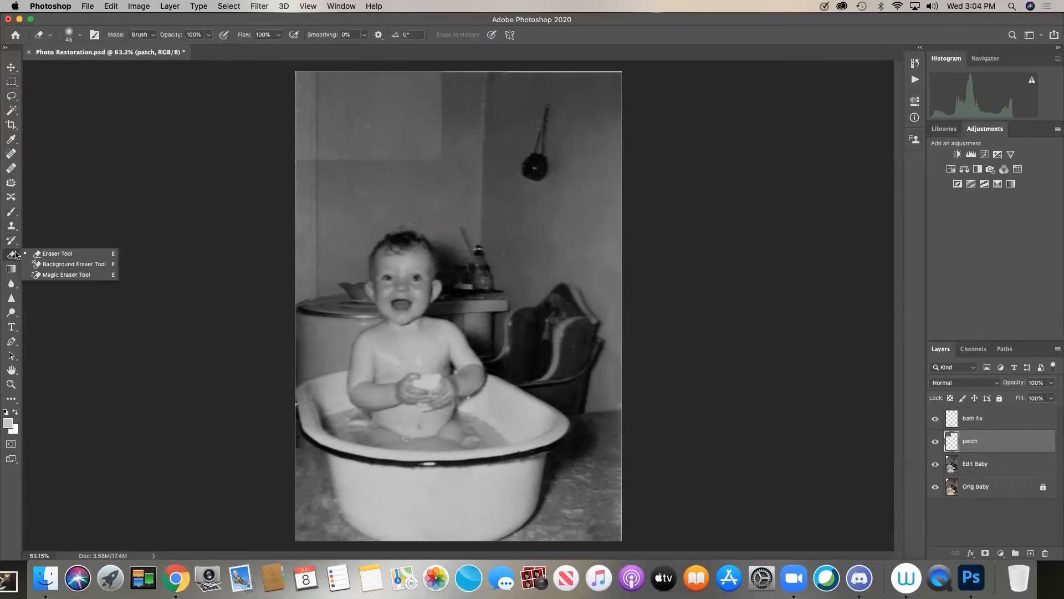
{"action": "left_click", "coordinate": [78, 35]}
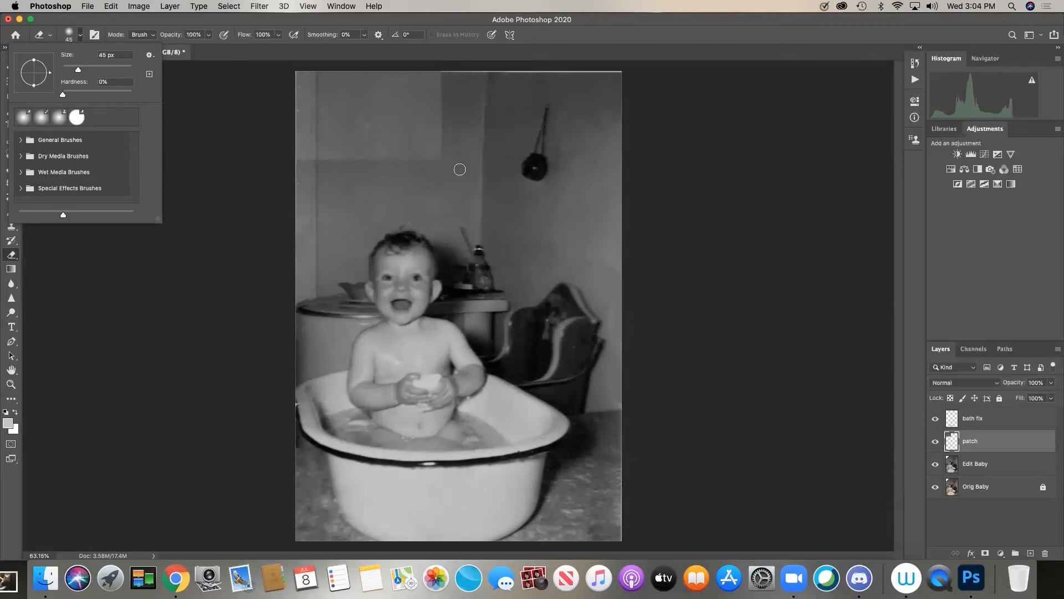
{"action": "left_click", "coordinate": [256, 199]}
{"action": "key", "text": "bracketright"}
{"action": "key", "text": "bracketright"}
{"action": "key", "text": "bracketright"}
{"action": "key", "text": "bracketright"}
{"action": "key", "text": "bracketright"}
{"action": "key", "text": "bracketright"}
{"action": "key", "text": "bracketright"}
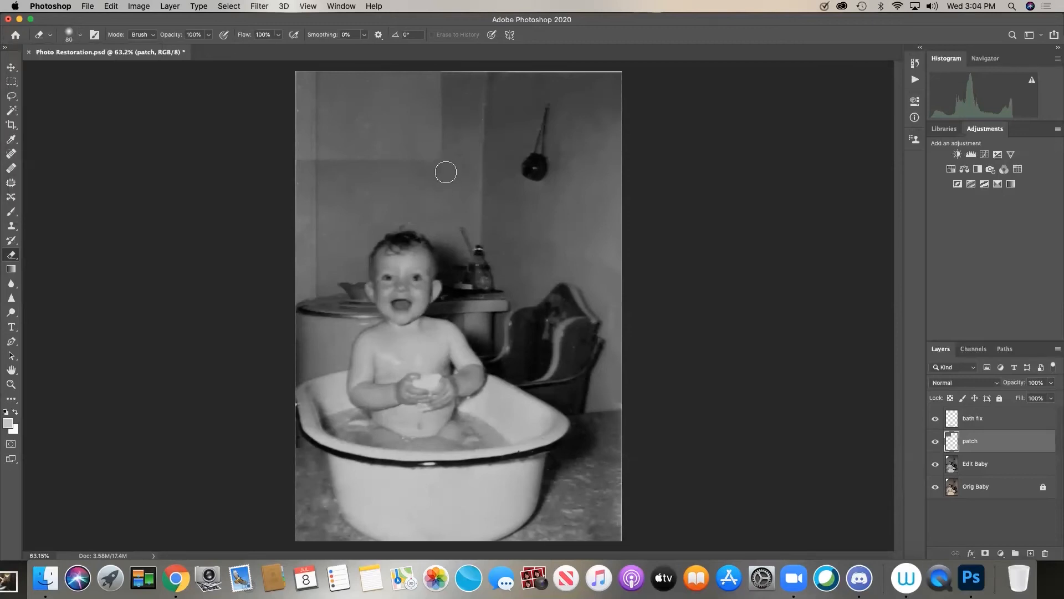
{"action": "key", "text": "bracketright"}
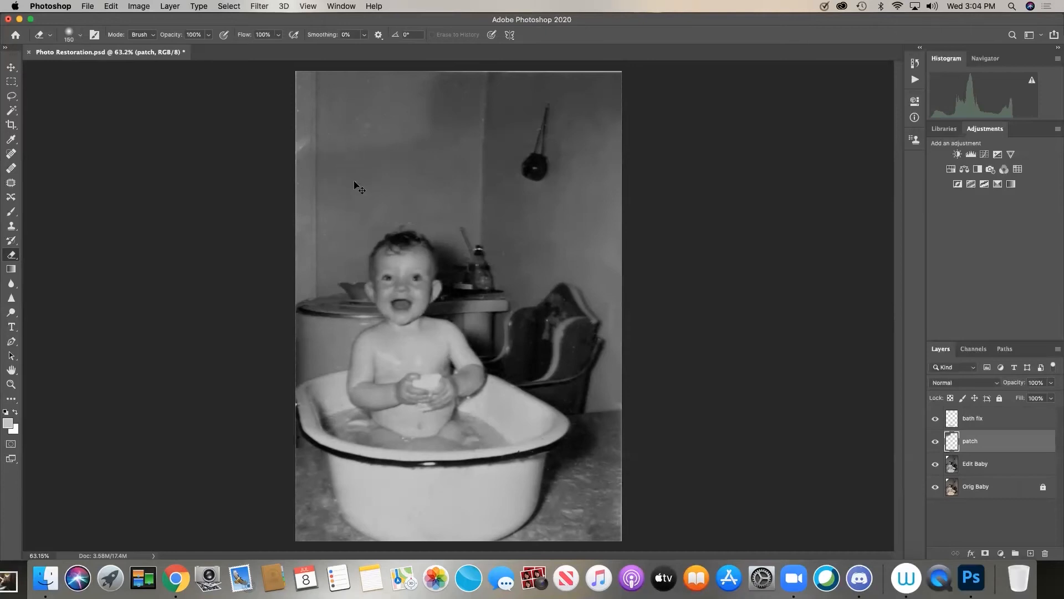
{"action": "key", "text": "super+z"}
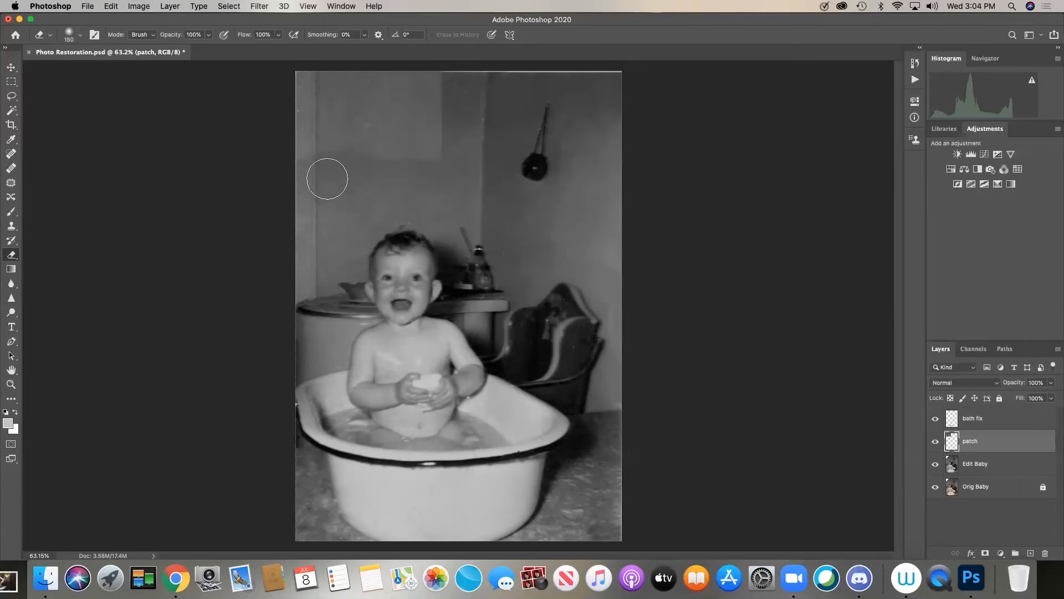
{"action": "key", "text": "super+z"}
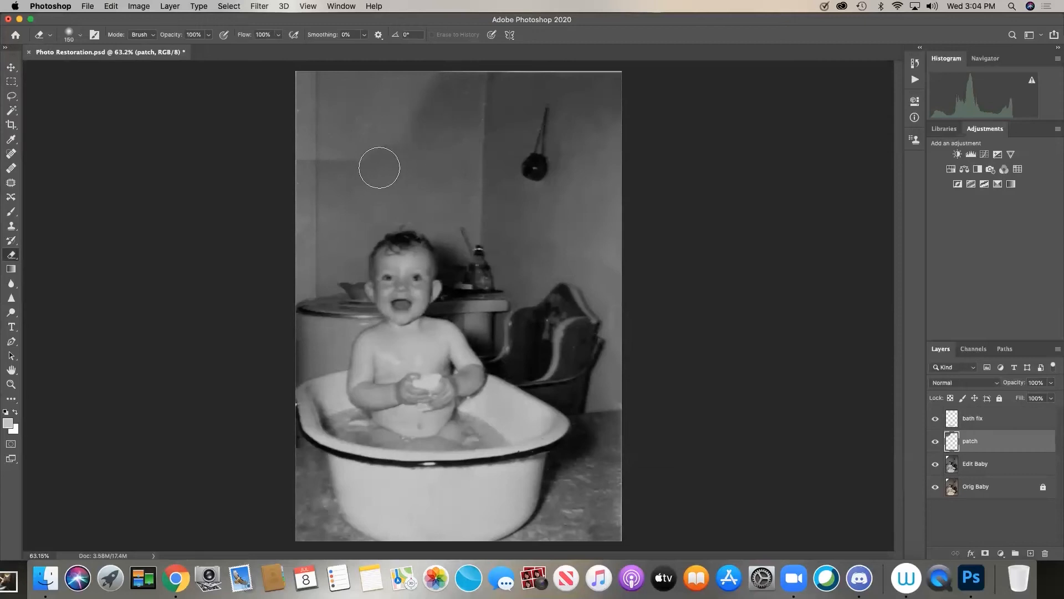
{"action": "key", "text": "bracketleft"}
{"action": "key", "text": "bracketleft"}
{"action": "key", "text": "bracketleft"}
{"action": "left_click", "coordinate": [148, 5]}
Darken the patch layer with Levels, setting the midtones to about 0.84
{"action": "mouse_move", "coordinate": [148, 38]}
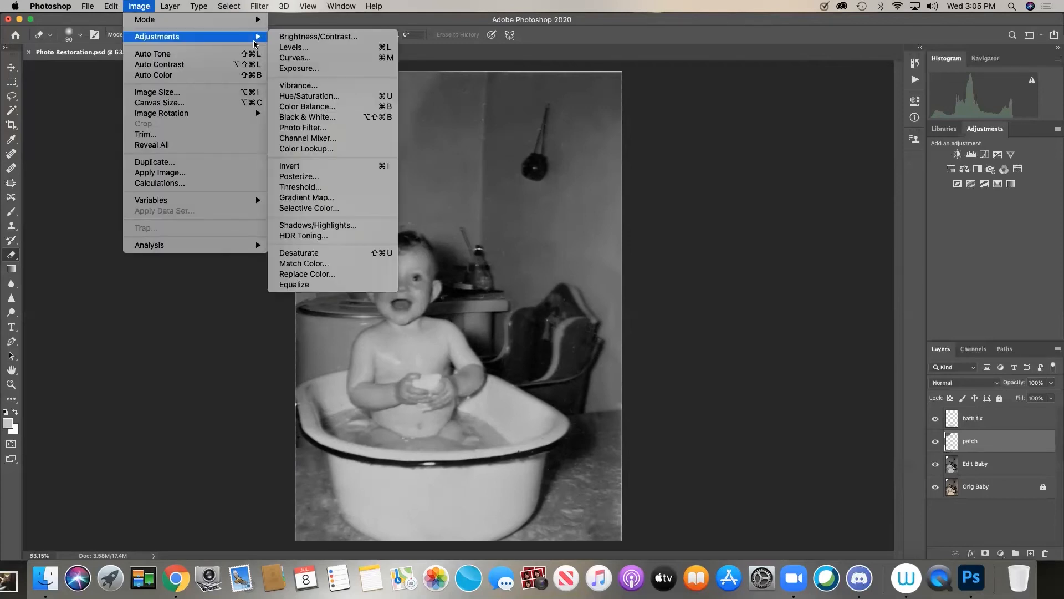
{"action": "mouse_move", "coordinate": [251, 38]}
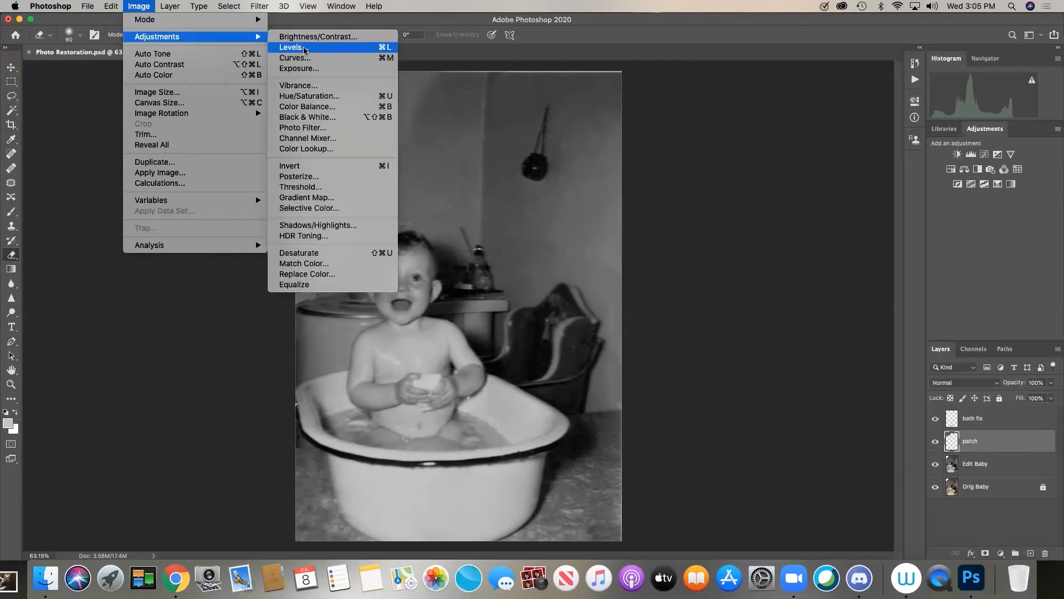
{"action": "left_click", "coordinate": [304, 47]}
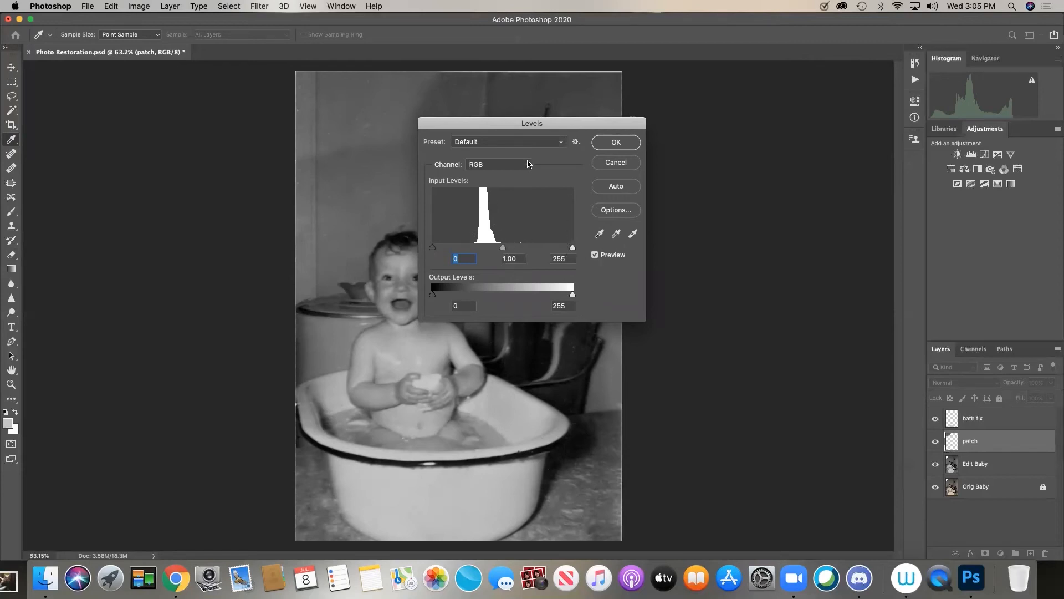
{"action": "left_click_drag", "start_coordinate": [508, 128], "coordinate": [743, 89]}
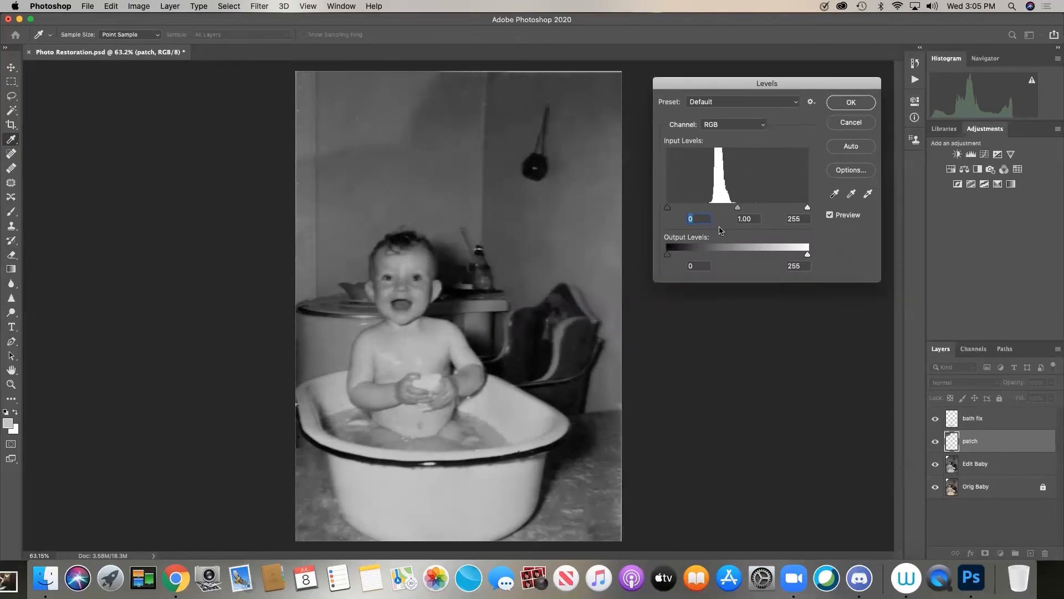
{"action": "mouse_move", "coordinate": [742, 209]}
{"action": "left_mouse_down"}
{"action": "mouse_move", "coordinate": [733, 209]}
{"action": "mouse_move", "coordinate": [745, 209]}
{"action": "left_mouse_up"}
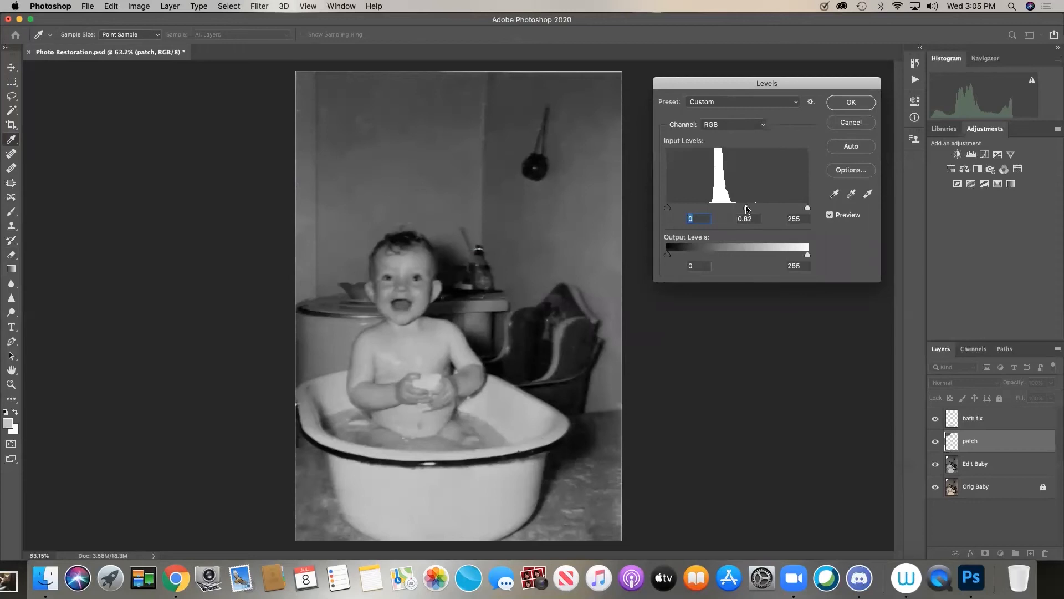
{"action": "left_click_drag", "start_coordinate": [747, 209], "coordinate": [747, 206]}
{"action": "left_click", "coordinate": [851, 102]}
Switch to the Eraser and toggle the patch layer on and off to check the repaired torn corner
{"action": "key", "text": "e"}
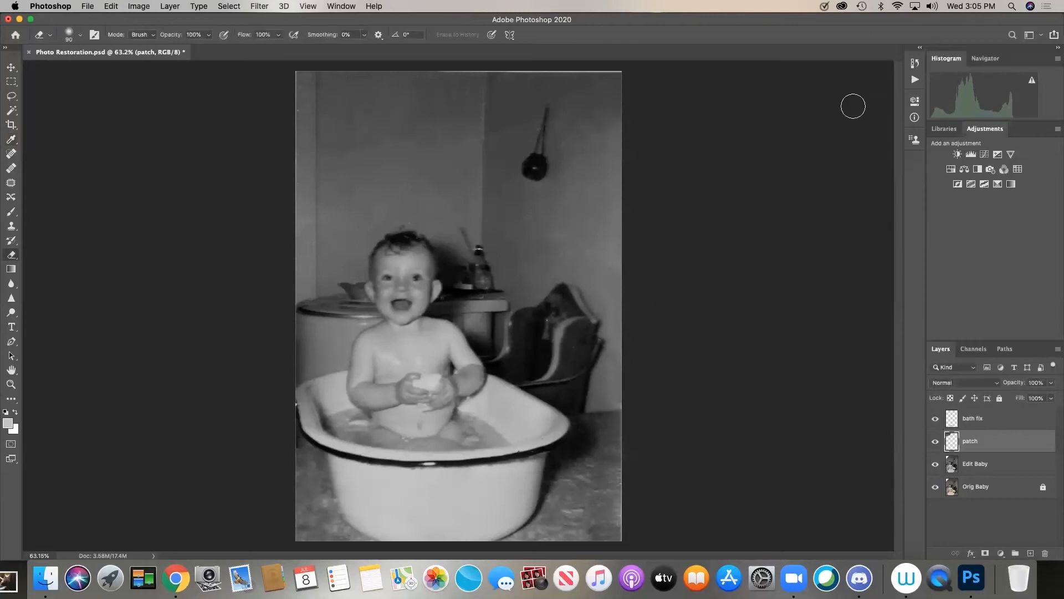
{"action": "left_click", "coordinate": [934, 442]}
{"action": "left_click", "coordinate": [934, 441]}
{"action": "left_click", "coordinate": [933, 441]}
{"action": "left_click", "coordinate": [934, 442]}
{"action": "left_click", "coordinate": [934, 441]}
{"action": "left_click", "coordinate": [933, 441]}
{"action": "left_click", "coordinate": [936, 441]}
{"action": "left_click", "coordinate": [937, 441]}
{"action": "left_click", "coordinate": [936, 442]}
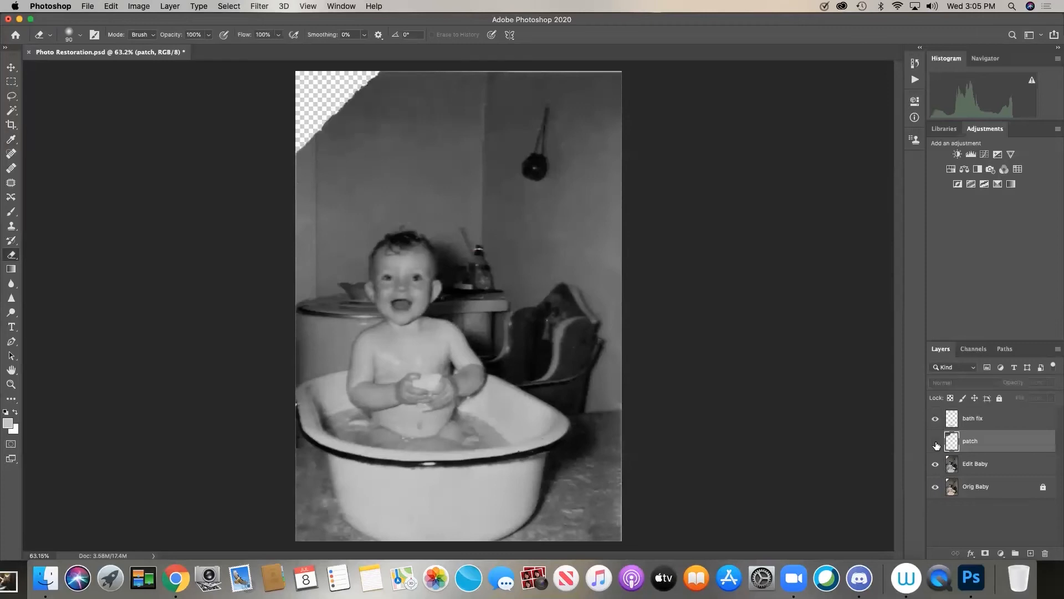
{"action": "left_click", "coordinate": [936, 442]}
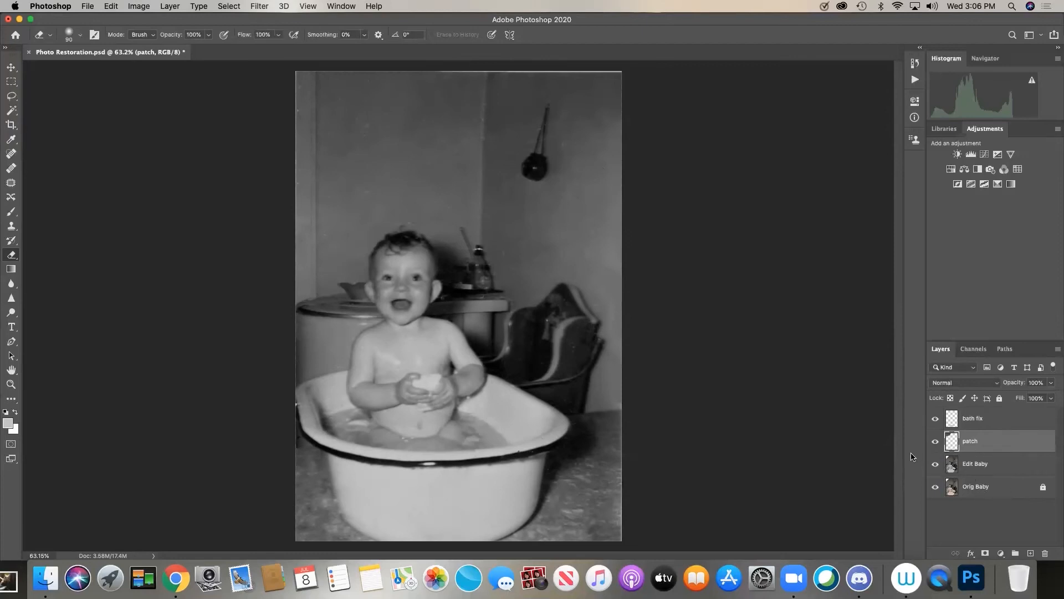
Merge bath fix, patch and Edit Baby into one layer and name its copy 'depth'
{"action": "left_click", "coordinate": [983, 424]}
{"action": "left_click", "coordinate": [995, 467], "text": "shift"}
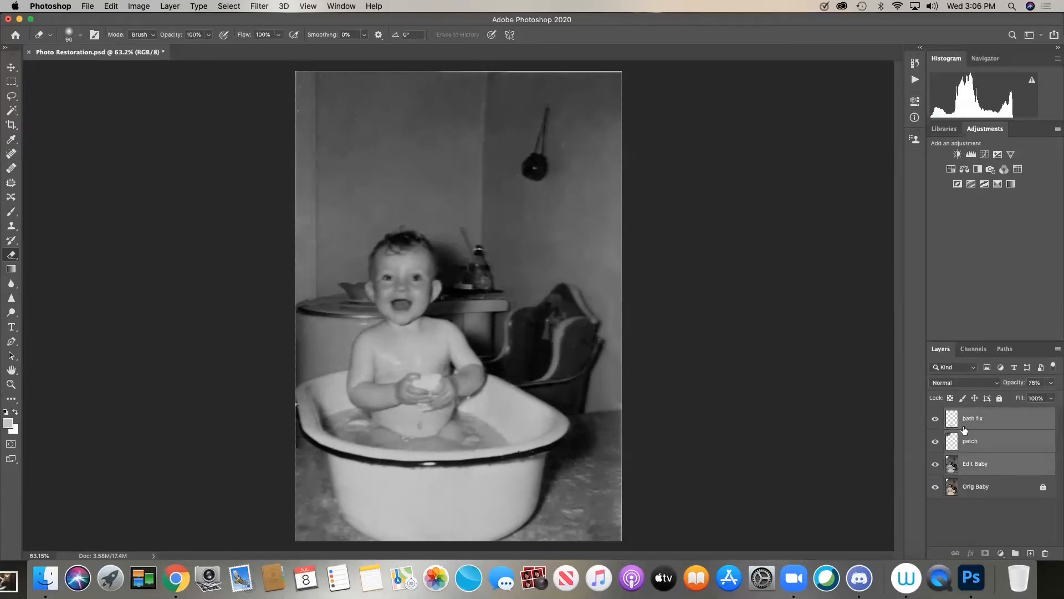
{"action": "left_click", "coordinate": [178, 9]}
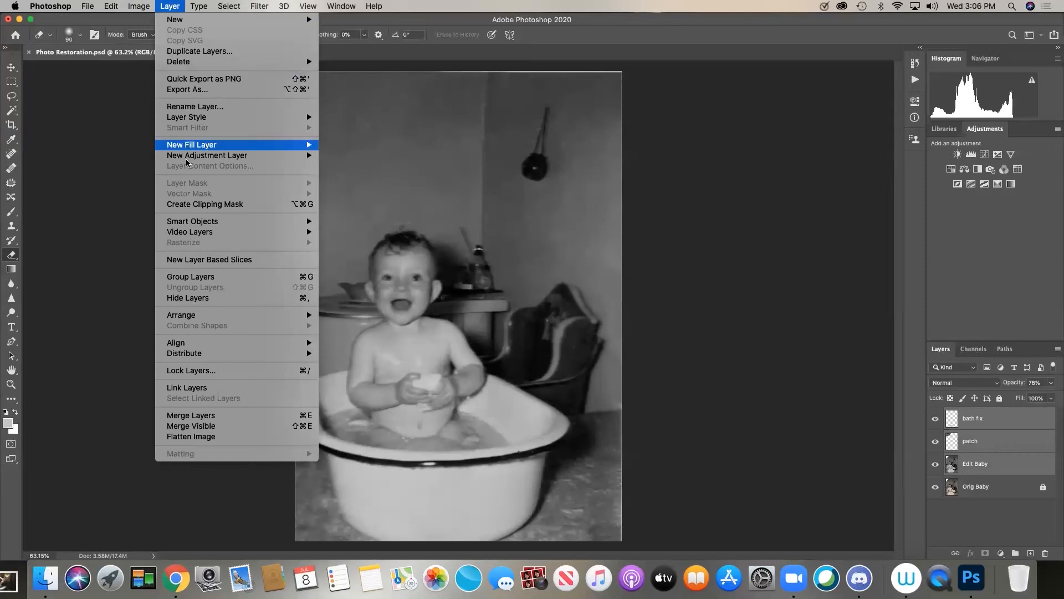
{"action": "left_click", "coordinate": [226, 415]}
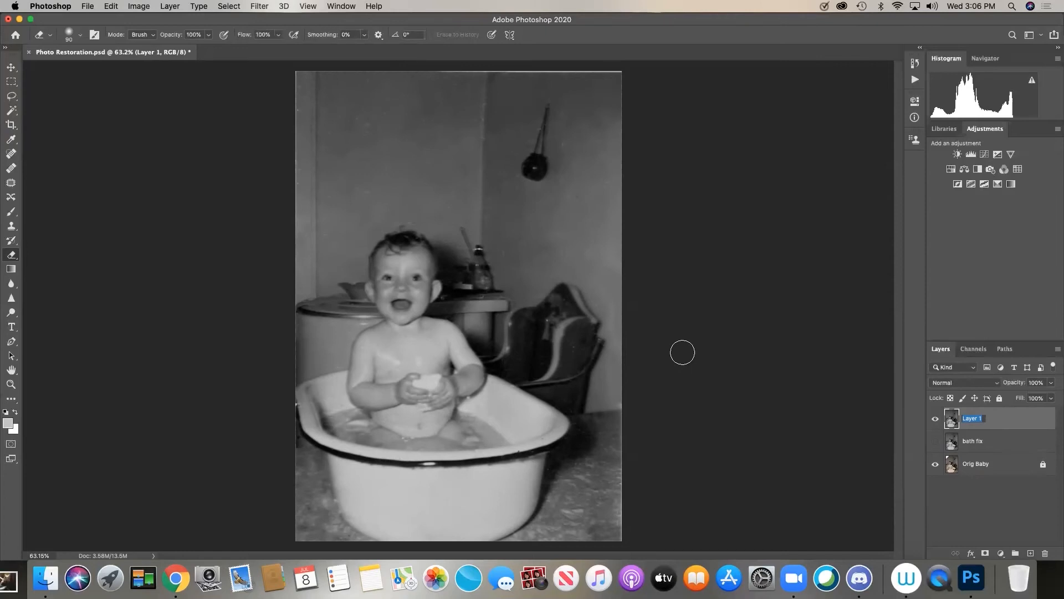
{"action": "type", "text": "depth"}
{"action": "key", "text": "Return"}
Hide Orig Baby and erase the baby, water and tub rim from the depth layer
{"action": "left_click", "coordinate": [936, 464]}
{"action": "mouse_move", "coordinate": [413, 256]}
{"action": "left_mouse_down"}
{"action": "mouse_move", "coordinate": [410, 287]}
{"action": "mouse_move", "coordinate": [416, 273]}
{"action": "mouse_move", "coordinate": [414, 285]}
{"action": "mouse_move", "coordinate": [387, 257]}
{"action": "mouse_move", "coordinate": [404, 299]}
{"action": "mouse_move", "coordinate": [428, 291]}
{"action": "mouse_move", "coordinate": [416, 303]}
{"action": "mouse_move", "coordinate": [377, 288]}
{"action": "mouse_move", "coordinate": [387, 279]}
{"action": "mouse_move", "coordinate": [401, 305]}
{"action": "mouse_move", "coordinate": [362, 362]}
{"action": "mouse_move", "coordinate": [363, 382]}
{"action": "mouse_move", "coordinate": [397, 414]}
{"action": "mouse_move", "coordinate": [383, 429]}
{"action": "mouse_move", "coordinate": [423, 445]}
{"action": "mouse_move", "coordinate": [395, 437]}
{"action": "mouse_move", "coordinate": [413, 413]}
{"action": "mouse_move", "coordinate": [410, 431]}
{"action": "mouse_move", "coordinate": [404, 404]}
{"action": "mouse_move", "coordinate": [428, 334]}
{"action": "mouse_move", "coordinate": [464, 377]}
{"action": "mouse_move", "coordinate": [433, 389]}
{"action": "mouse_move", "coordinate": [441, 377]}
{"action": "mouse_move", "coordinate": [446, 396]}
{"action": "mouse_move", "coordinate": [434, 399]}
{"action": "mouse_move", "coordinate": [470, 373]}
{"action": "mouse_move", "coordinate": [449, 349]}
{"action": "mouse_move", "coordinate": [426, 391]}
{"action": "mouse_move", "coordinate": [431, 413]}
{"action": "left_mouse_up"}
{"action": "mouse_move", "coordinate": [443, 425]}
{"action": "left_mouse_down"}
{"action": "mouse_move", "coordinate": [407, 368]}
{"action": "mouse_move", "coordinate": [394, 318]}
{"action": "mouse_move", "coordinate": [452, 288]}
{"action": "mouse_move", "coordinate": [443, 348]}
{"action": "mouse_move", "coordinate": [452, 418]}
{"action": "mouse_move", "coordinate": [443, 439]}
{"action": "left_mouse_up"}
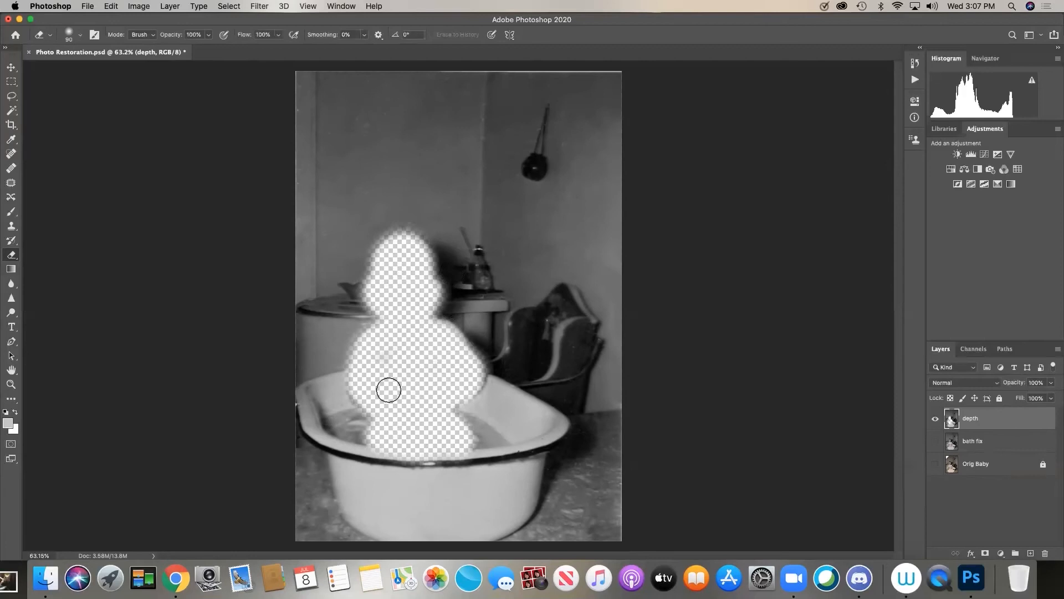
{"action": "mouse_move", "coordinate": [382, 434]}
{"action": "left_mouse_down"}
{"action": "mouse_move", "coordinate": [334, 436]}
{"action": "mouse_move", "coordinate": [407, 430]}
{"action": "mouse_move", "coordinate": [331, 438]}
{"action": "mouse_move", "coordinate": [358, 458]}
{"action": "mouse_move", "coordinate": [356, 475]}
{"action": "mouse_move", "coordinate": [342, 455]}
{"action": "mouse_move", "coordinate": [354, 493]}
{"action": "mouse_move", "coordinate": [341, 463]}
{"action": "mouse_move", "coordinate": [364, 503]}
{"action": "mouse_move", "coordinate": [367, 486]}
{"action": "mouse_move", "coordinate": [388, 511]}
{"action": "mouse_move", "coordinate": [416, 501]}
{"action": "mouse_move", "coordinate": [440, 455]}
{"action": "mouse_move", "coordinate": [446, 465]}
{"action": "mouse_move", "coordinate": [513, 467]}
{"action": "mouse_move", "coordinate": [513, 485]}
{"action": "mouse_move", "coordinate": [468, 450]}
{"action": "mouse_move", "coordinate": [491, 447]}
{"action": "mouse_move", "coordinate": [453, 430]}
{"action": "mouse_move", "coordinate": [503, 427]}
{"action": "mouse_move", "coordinate": [517, 459]}
{"action": "mouse_move", "coordinate": [534, 436]}
{"action": "mouse_move", "coordinate": [502, 426]}
{"action": "mouse_move", "coordinate": [549, 427]}
{"action": "left_mouse_up"}
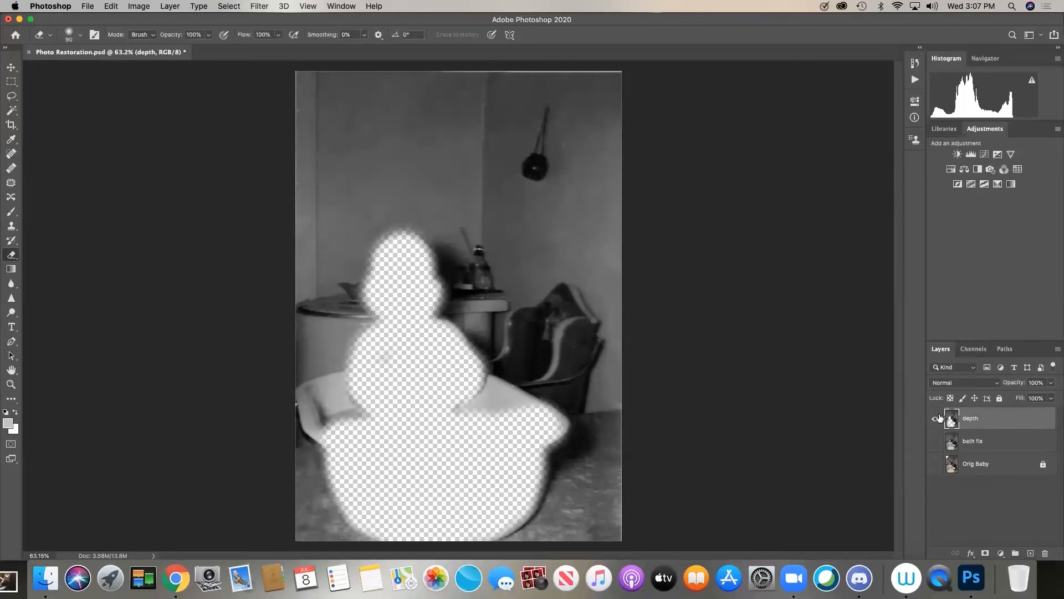
{"action": "mouse_move", "coordinate": [375, 431]}
{"action": "left_mouse_down"}
{"action": "mouse_move", "coordinate": [315, 429]}
{"action": "mouse_move", "coordinate": [348, 419]}
{"action": "left_mouse_up"}
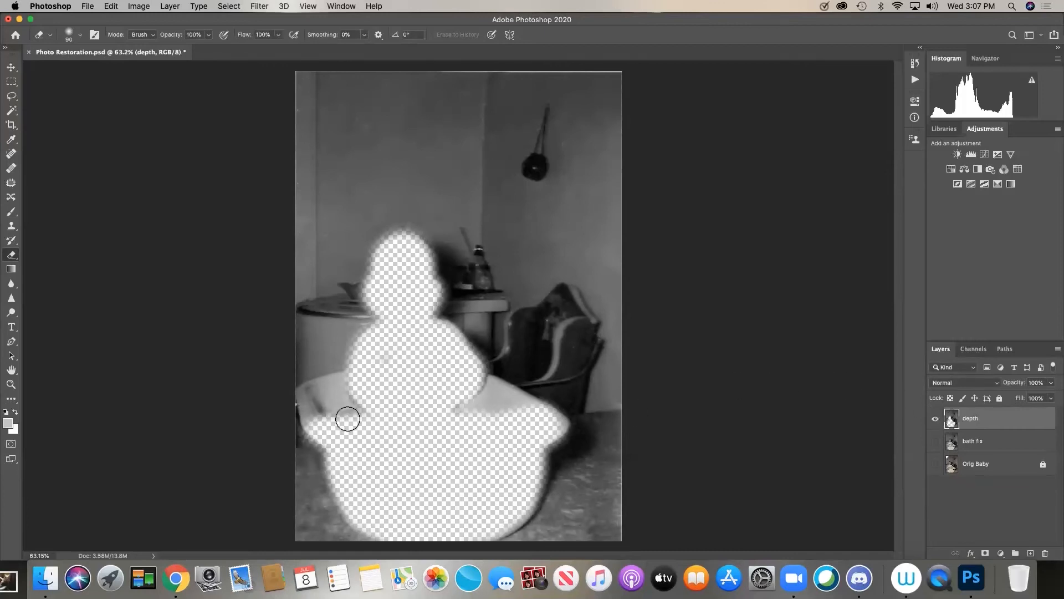
Toggle bath fix on and off to check the transparent cutout, leaving it hidden
{"action": "left_click", "coordinate": [935, 442]}
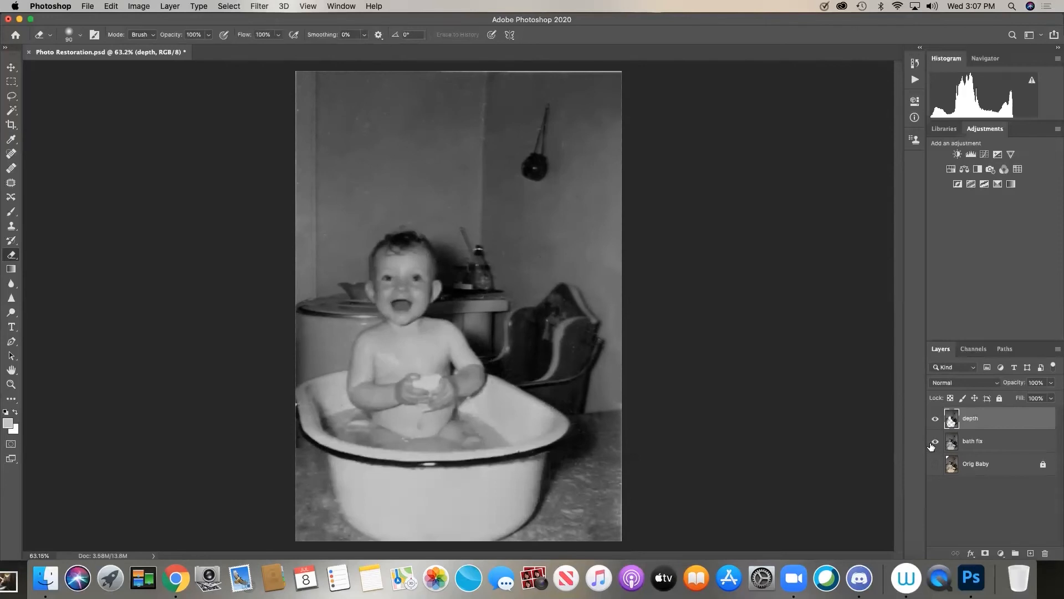
{"action": "left_click", "coordinate": [934, 442]}
{"action": "left_click", "coordinate": [934, 444]}
{"action": "left_click", "coordinate": [936, 443]}
{"action": "left_click", "coordinate": [935, 443]}
{"action": "left_click", "coordinate": [935, 441]}
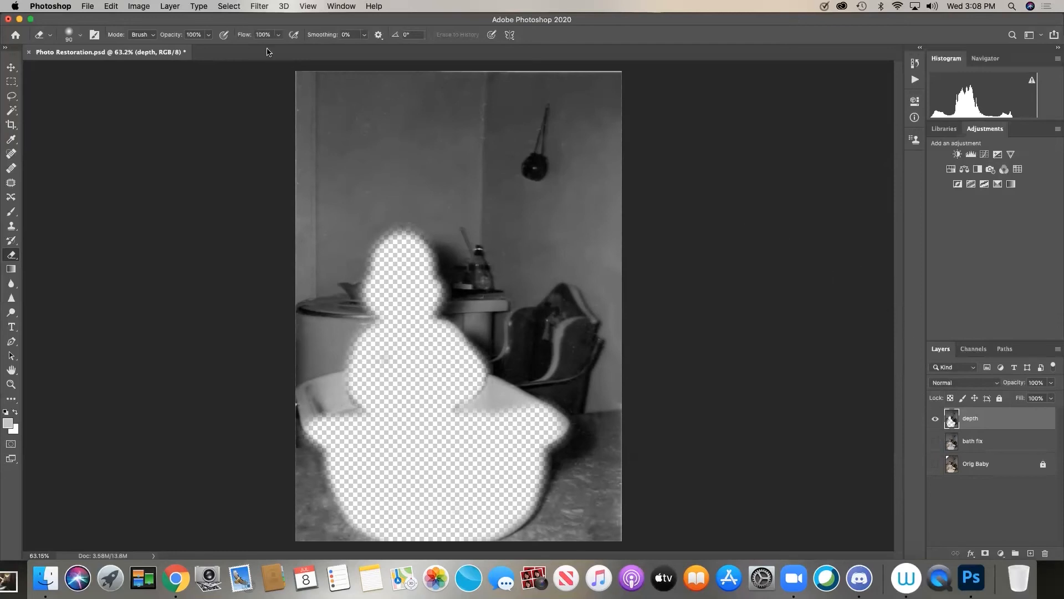
{"action": "left_click", "coordinate": [259, 6]}
Apply a Gaussian Blur with a radius of about 2.8 pixels to the depth layer's room
{"action": "left_click", "coordinate": [255, 6]}
{"action": "left_click", "coordinate": [260, 6]}
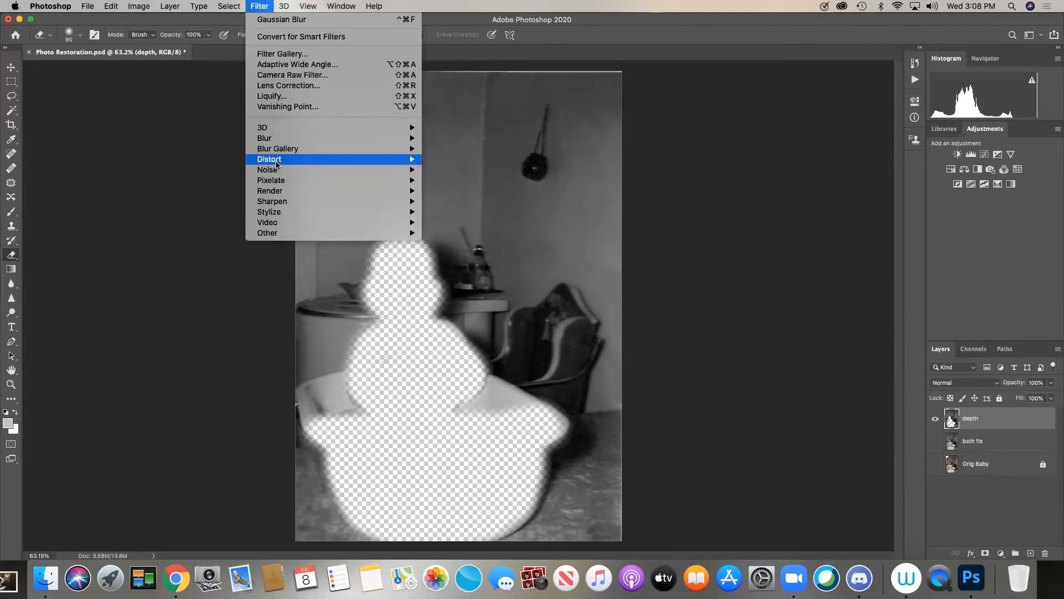
{"action": "mouse_move", "coordinate": [399, 139]}
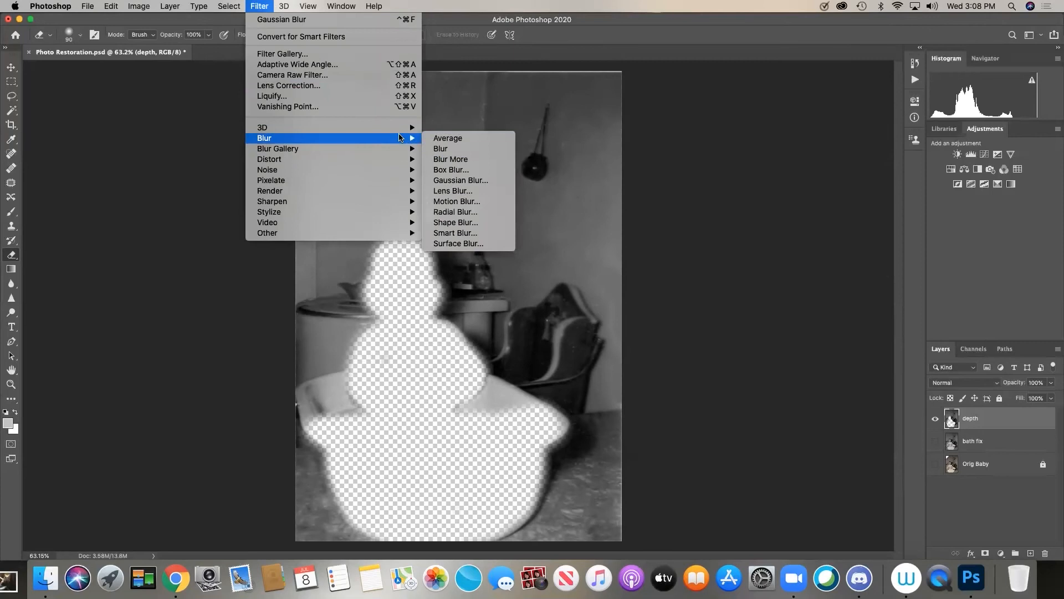
{"action": "left_click", "coordinate": [502, 184]}
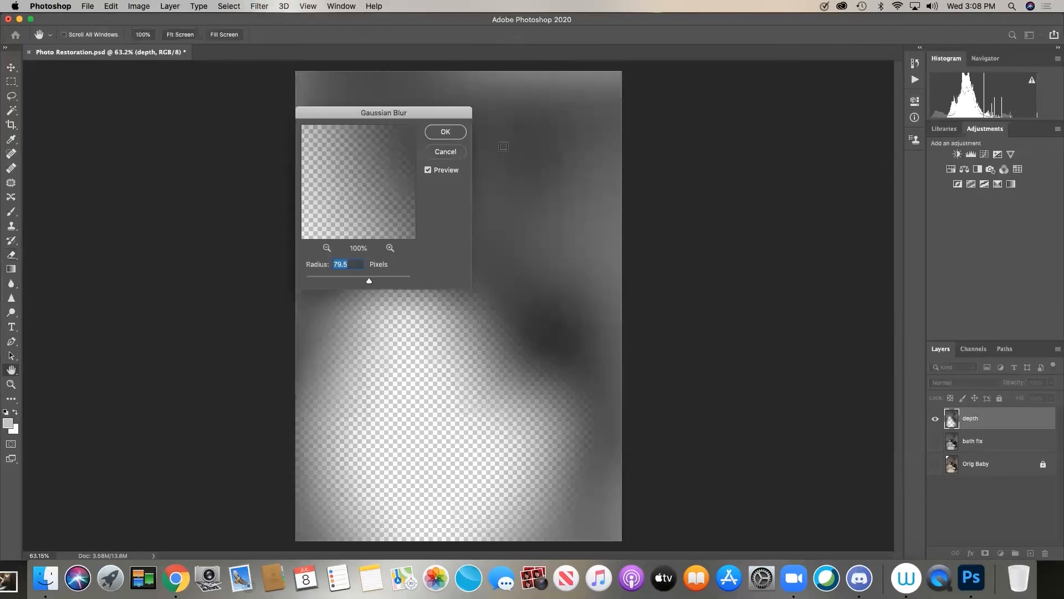
{"action": "left_click_drag", "start_coordinate": [354, 114], "coordinate": [707, 85]}
{"action": "left_click_drag", "start_coordinate": [724, 253], "coordinate": [685, 253]}
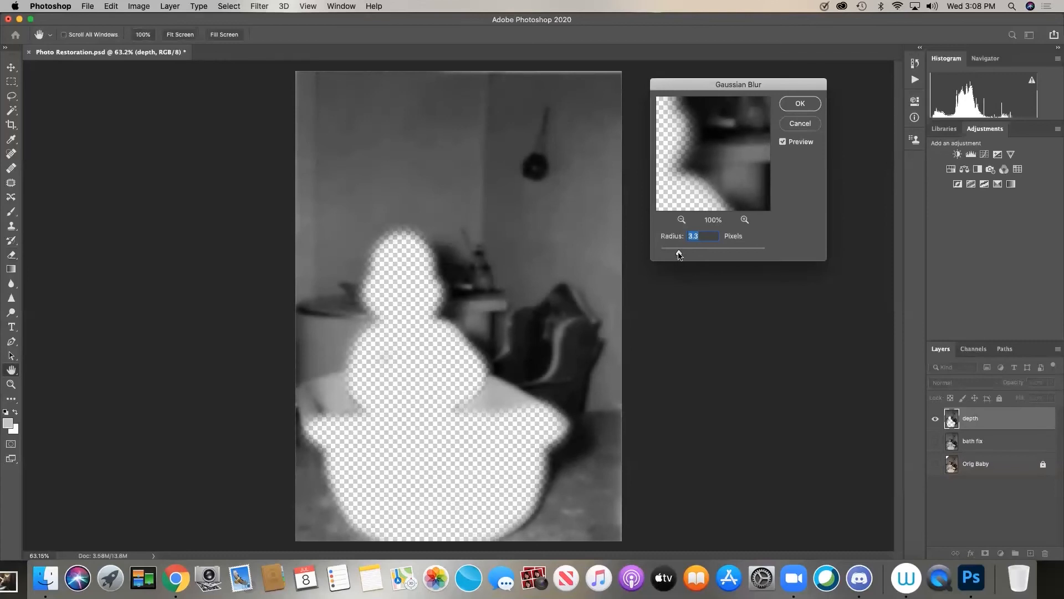
{"action": "left_click_drag", "start_coordinate": [675, 254], "coordinate": [675, 255]}
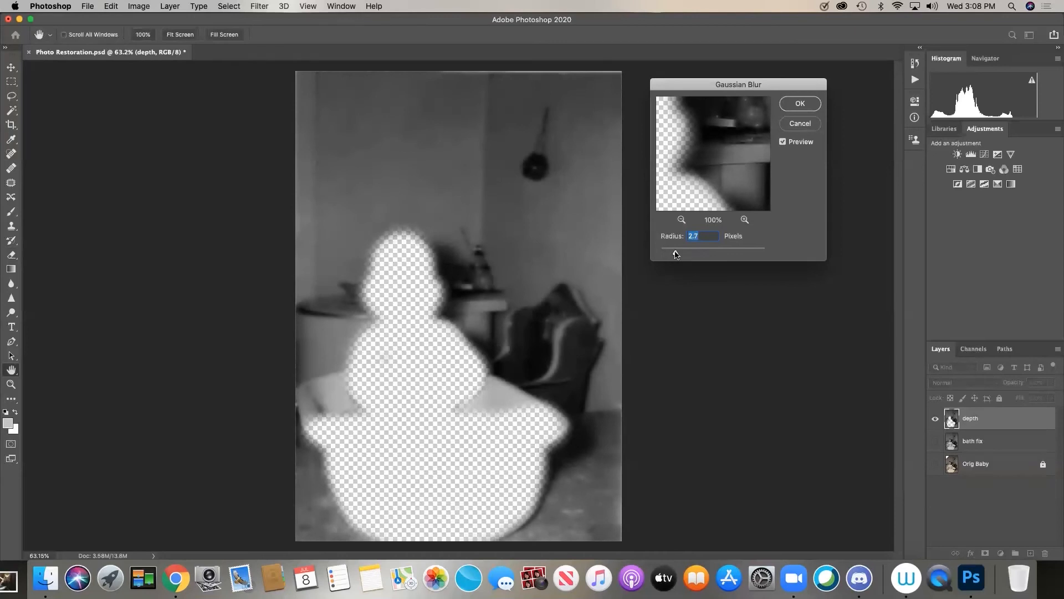
{"action": "left_click_drag", "start_coordinate": [675, 254], "coordinate": [676, 254]}
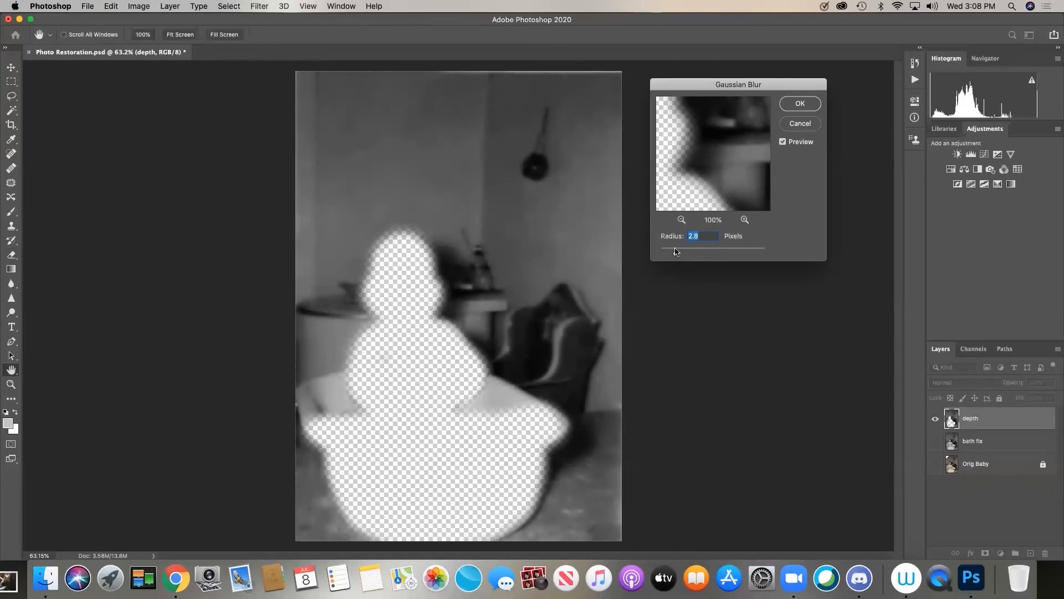
{"action": "left_click", "coordinate": [800, 105]}
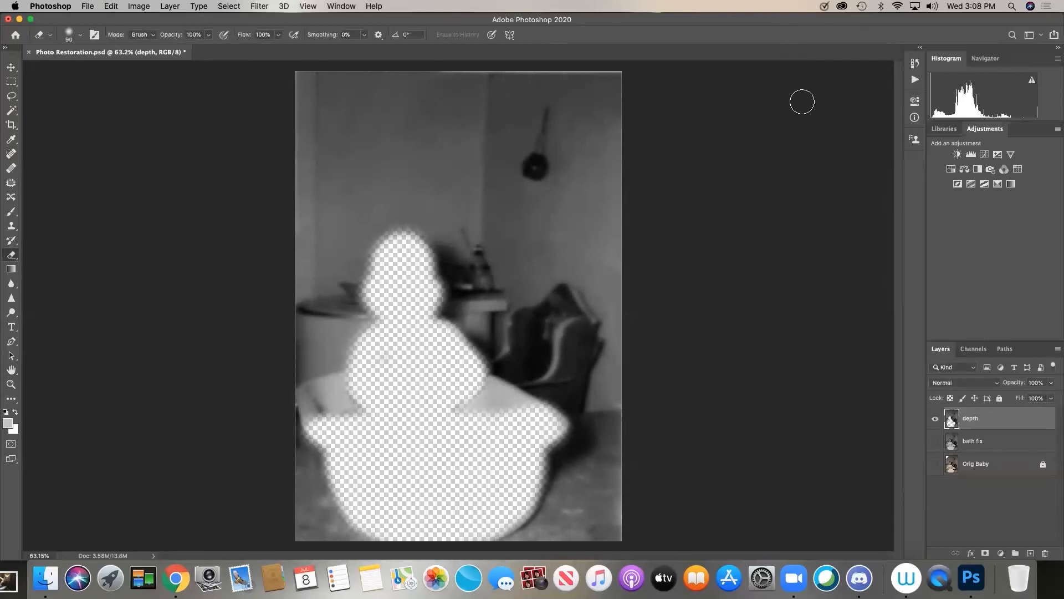
Toggle the depth and bath fix layers to compare the blurred room against the sharp original
{"action": "left_click", "coordinate": [935, 442]}
{"action": "left_click", "coordinate": [935, 419]}
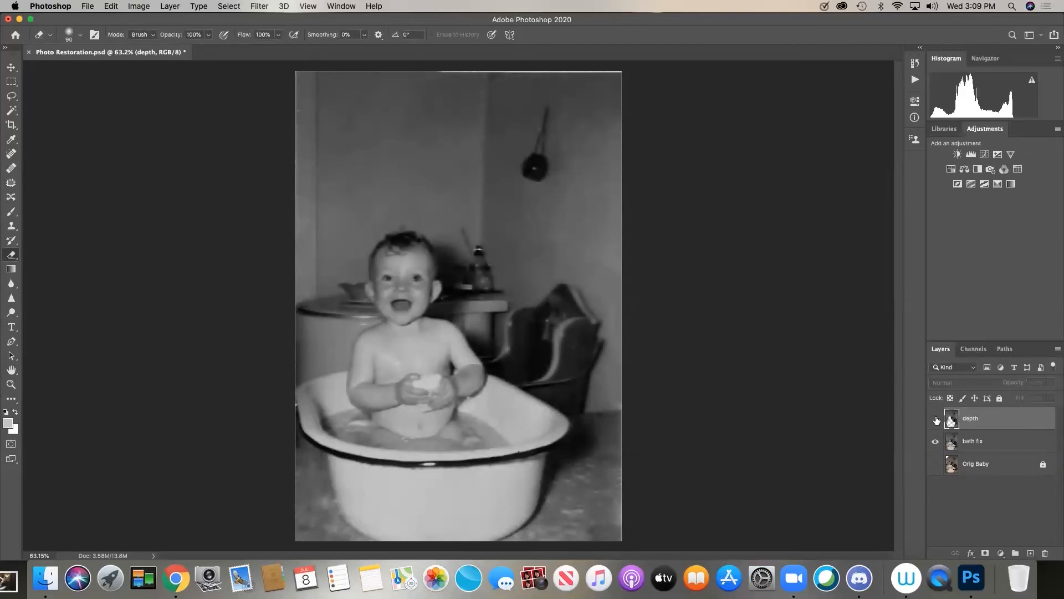
{"action": "left_click", "coordinate": [936, 418]}
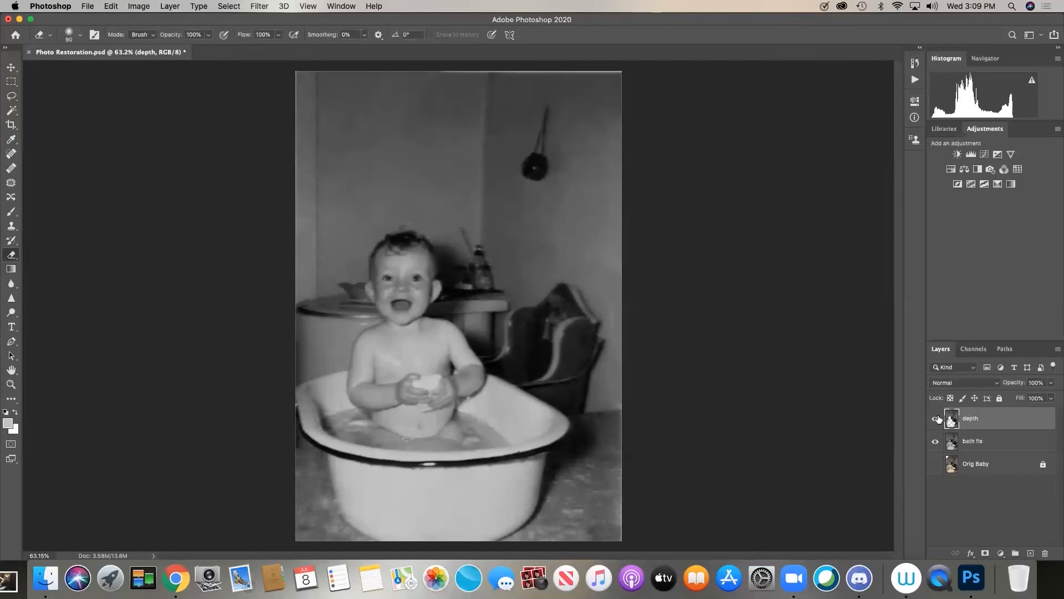
{"action": "left_click", "coordinate": [936, 442]}
{"action": "left_click", "coordinate": [936, 442]}
{"action": "left_click", "coordinate": [937, 422]}
{"action": "left_click", "coordinate": [936, 423]}
{"action": "left_click", "coordinate": [936, 422]}
{"action": "left_click", "coordinate": [936, 423]}
{"action": "left_click", "coordinate": [936, 421]}
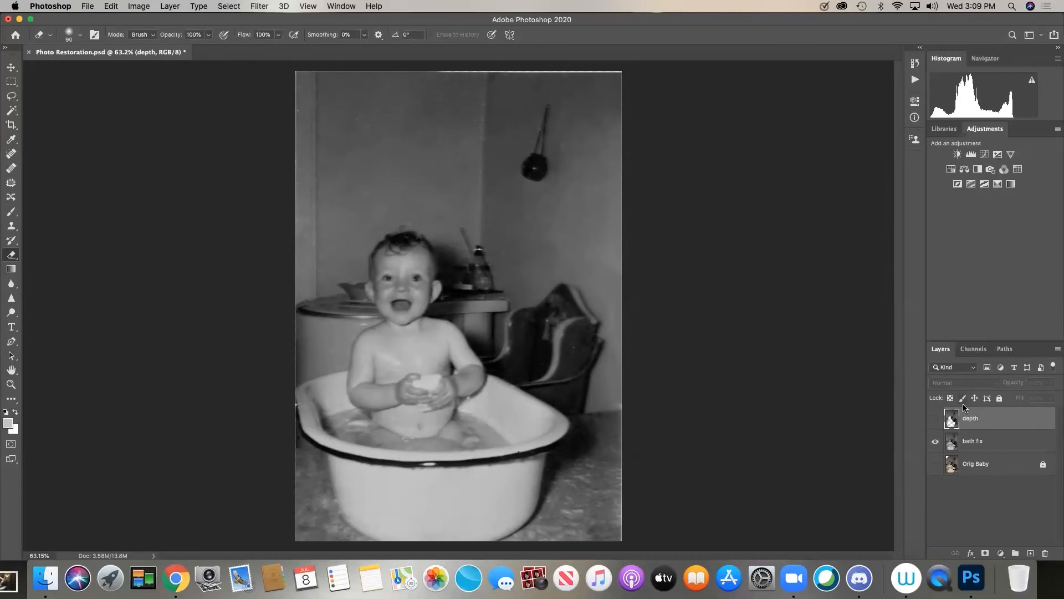
{"action": "left_click", "coordinate": [937, 418]}
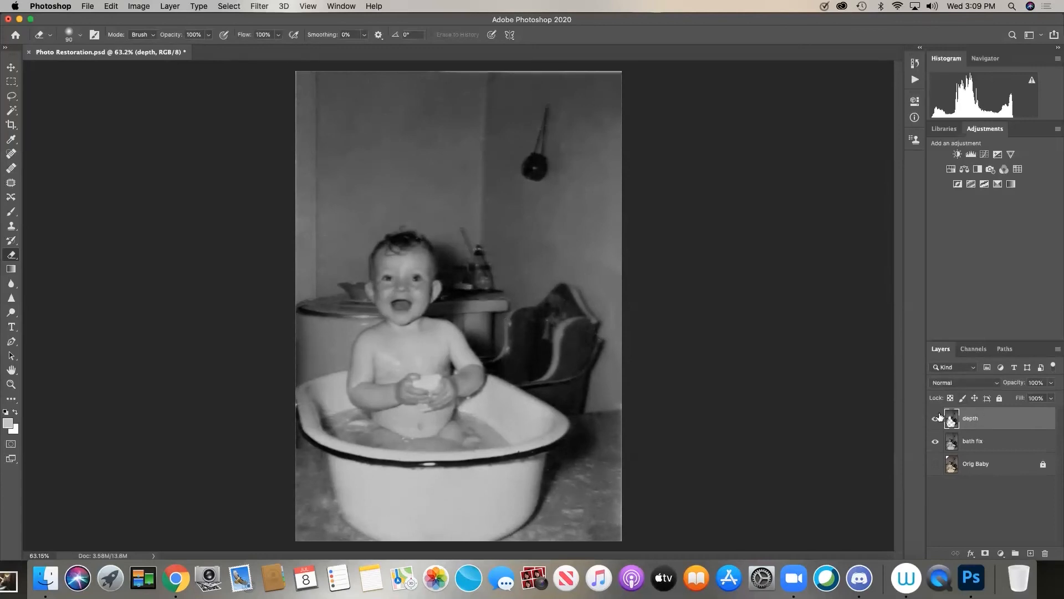
{"action": "left_click", "coordinate": [934, 441]}
{"action": "left_click", "coordinate": [934, 443]}
{"action": "left_click", "coordinate": [934, 442]}
{"action": "left_click", "coordinate": [936, 444]}
{"action": "left_click", "coordinate": [935, 444]}
Set the depth layer's opacity to 76%, keep bath fix visible, and select bath fix
{"action": "left_click", "coordinate": [1052, 382]}
{"action": "left_click_drag", "start_coordinate": [1047, 395], "coordinate": [1042, 396]}
{"action": "left_click", "coordinate": [936, 441]}
{"action": "left_click", "coordinate": [936, 442]}
{"action": "left_click", "coordinate": [935, 441]}
{"action": "left_click", "coordinate": [995, 437]}
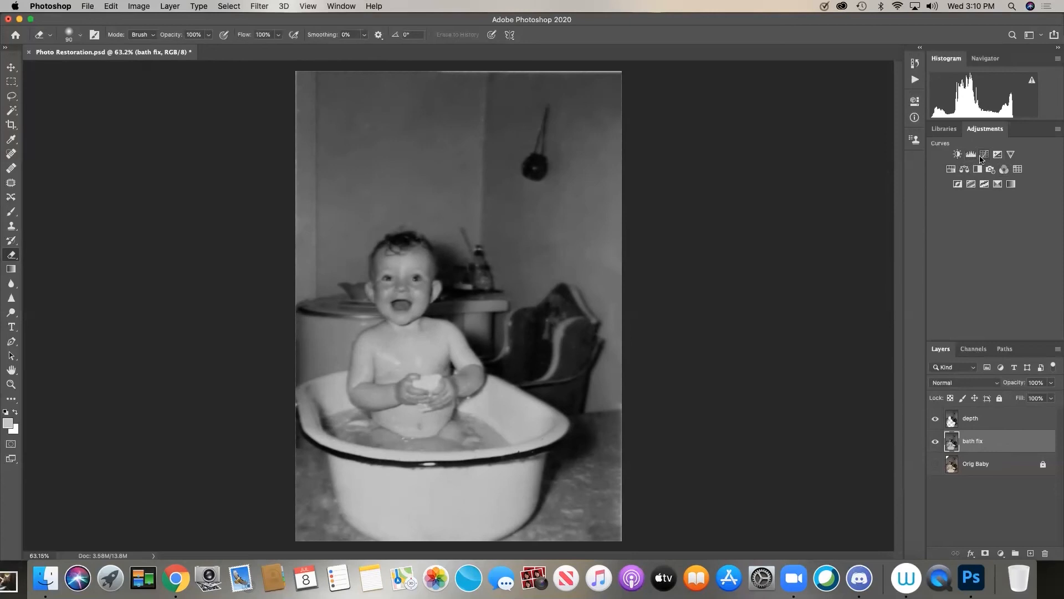
Add a Levels adjustment with input values 0, 0.89 and 211
{"action": "left_click", "coordinate": [971, 157]}
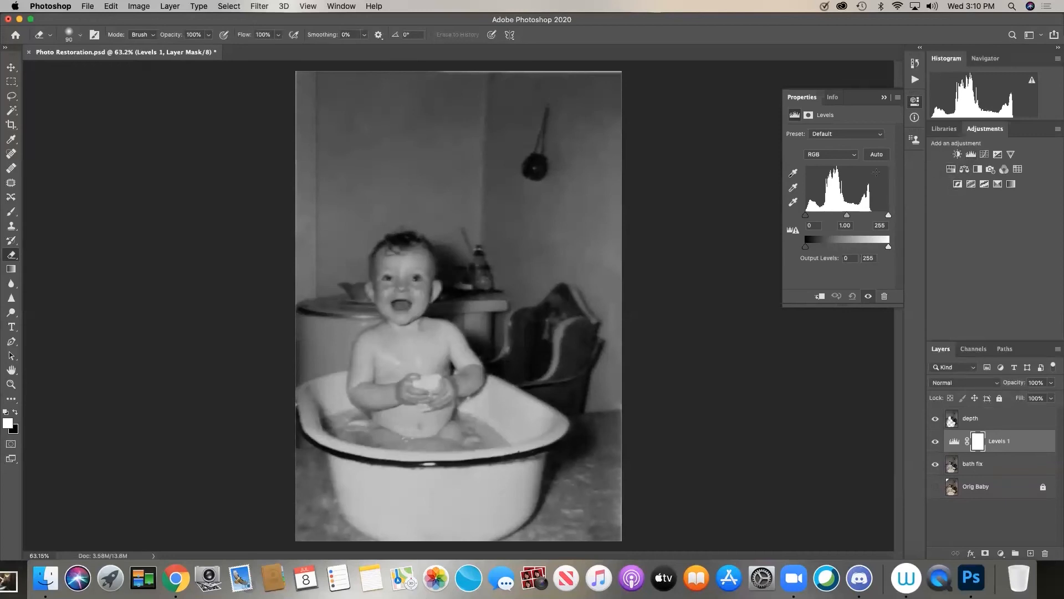
{"action": "left_click_drag", "start_coordinate": [847, 216], "coordinate": [804, 218]}
{"action": "left_click_drag", "start_coordinate": [889, 213], "coordinate": [844, 215]}
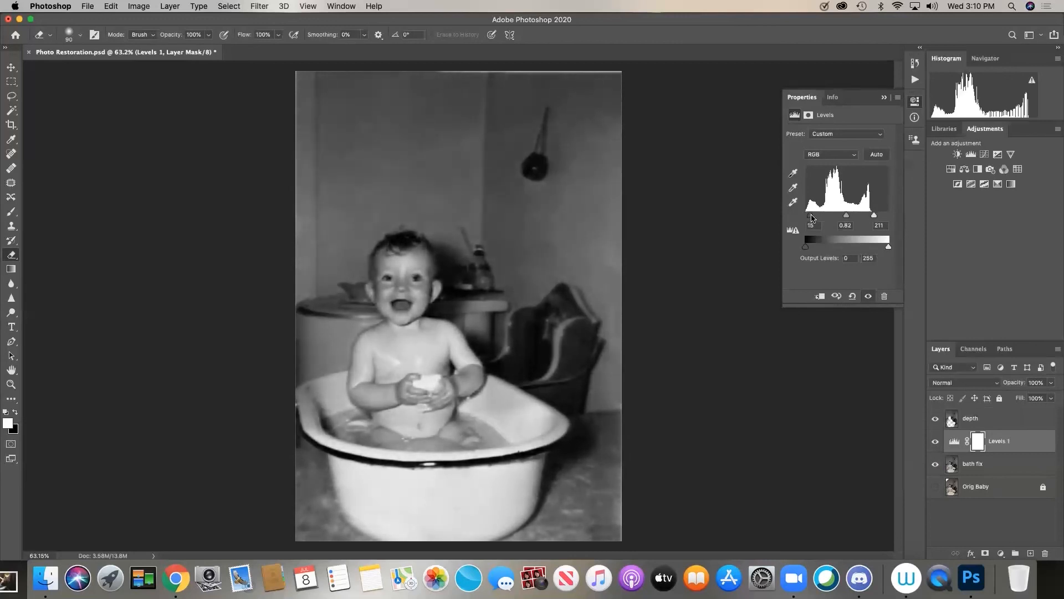
{"action": "left_click_drag", "start_coordinate": [846, 217], "coordinate": [843, 216]}
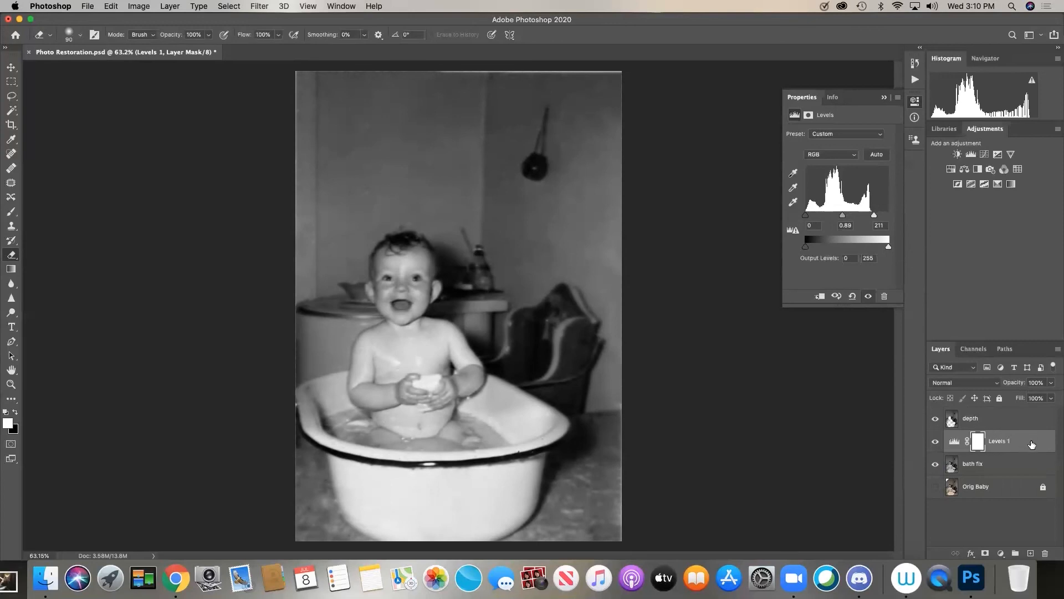
Move Levels 1 to the top of the stack and add an empty Layer 1 above it
{"action": "left_click_drag", "start_coordinate": [1031, 441], "coordinate": [1035, 403]}
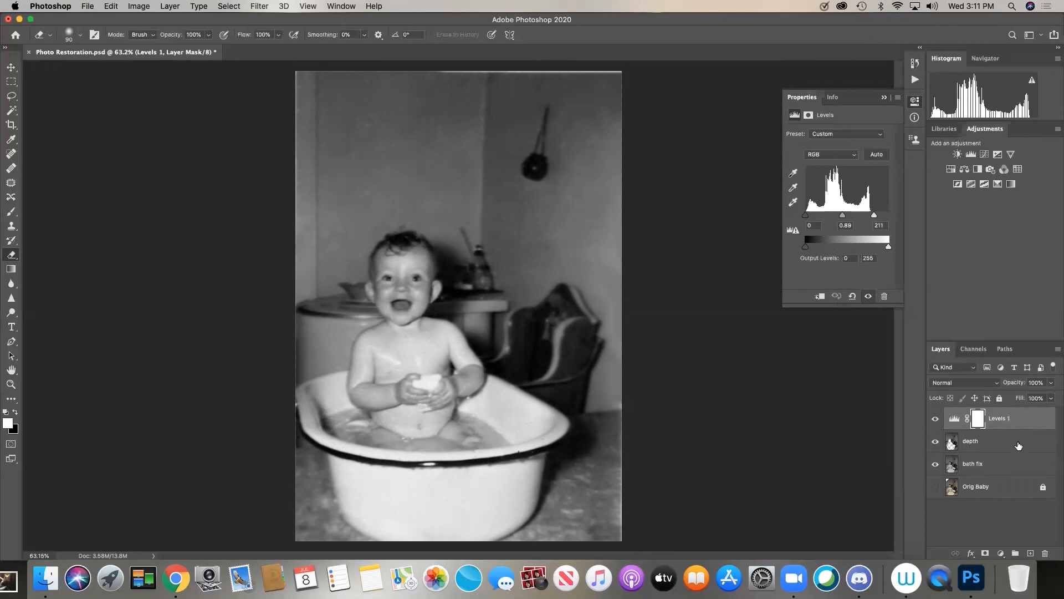
{"action": "mouse_move", "coordinate": [1013, 416]}
{"action": "left_mouse_down"}
{"action": "mouse_move", "coordinate": [1023, 451]}
{"action": "mouse_move", "coordinate": [1029, 413]}
{"action": "left_mouse_up"}
{"action": "left_click", "coordinate": [11, 67]}
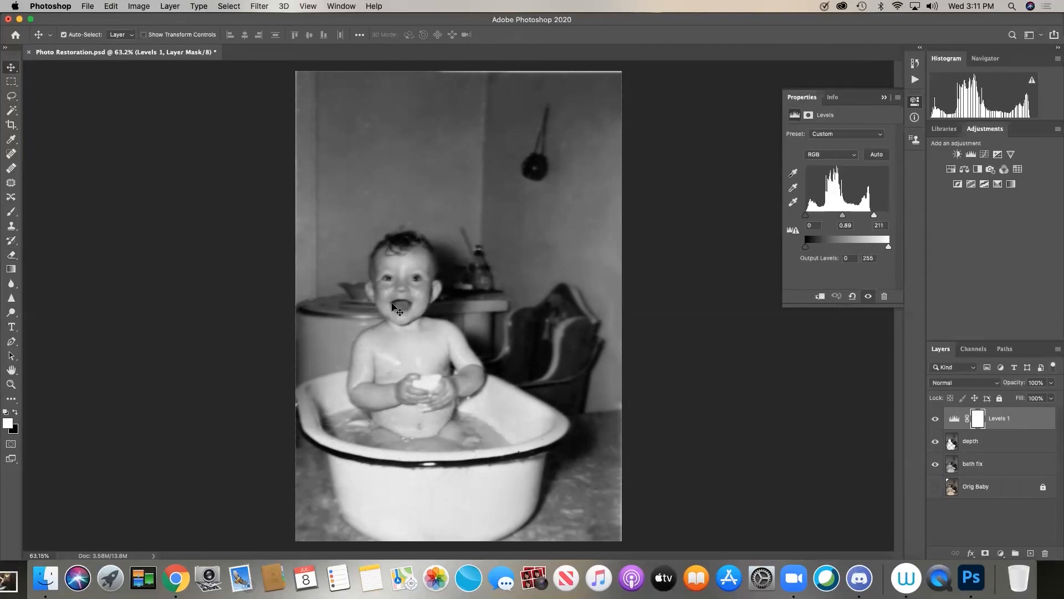
{"action": "left_click", "coordinate": [1031, 554]}
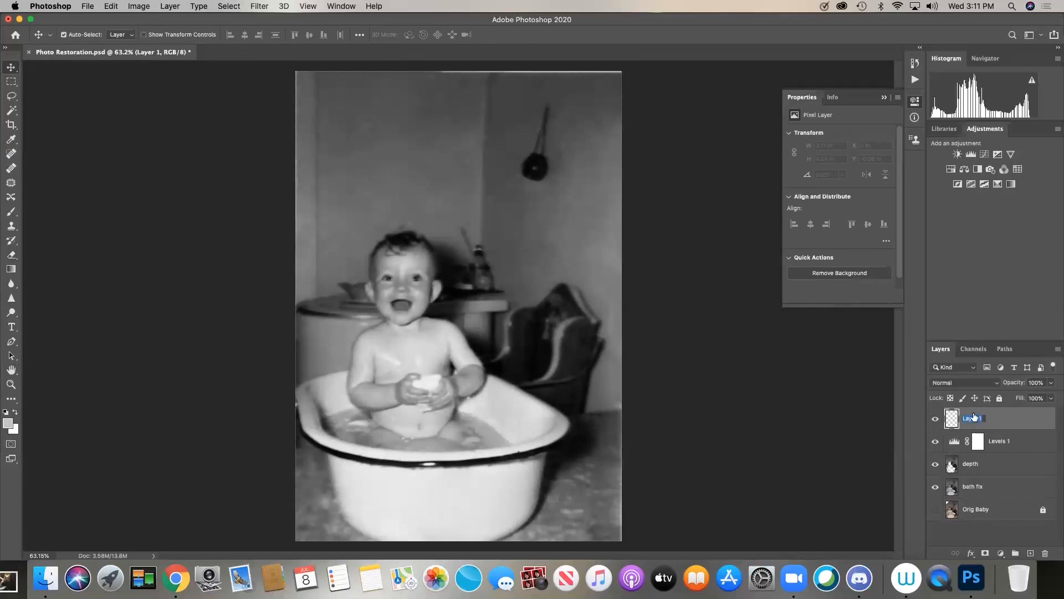
Name the new layer Vin and sample a near-black foreground colour from the photo
{"action": "type", "text": "Vin"}
{"action": "key", "text": "Return"}
{"action": "left_click", "coordinate": [4, 426]}
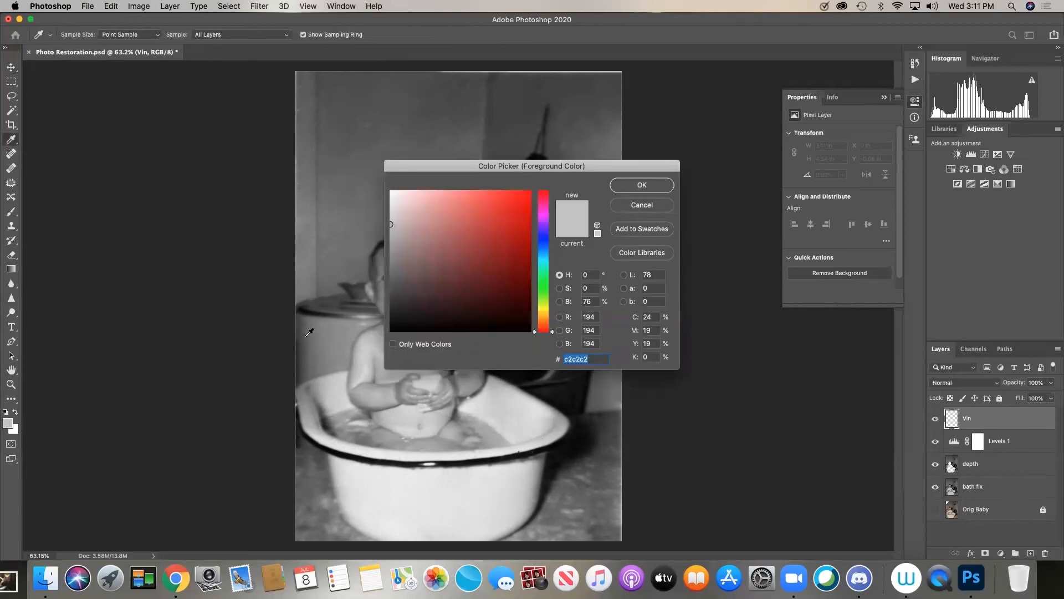
{"action": "left_click", "coordinate": [309, 305]}
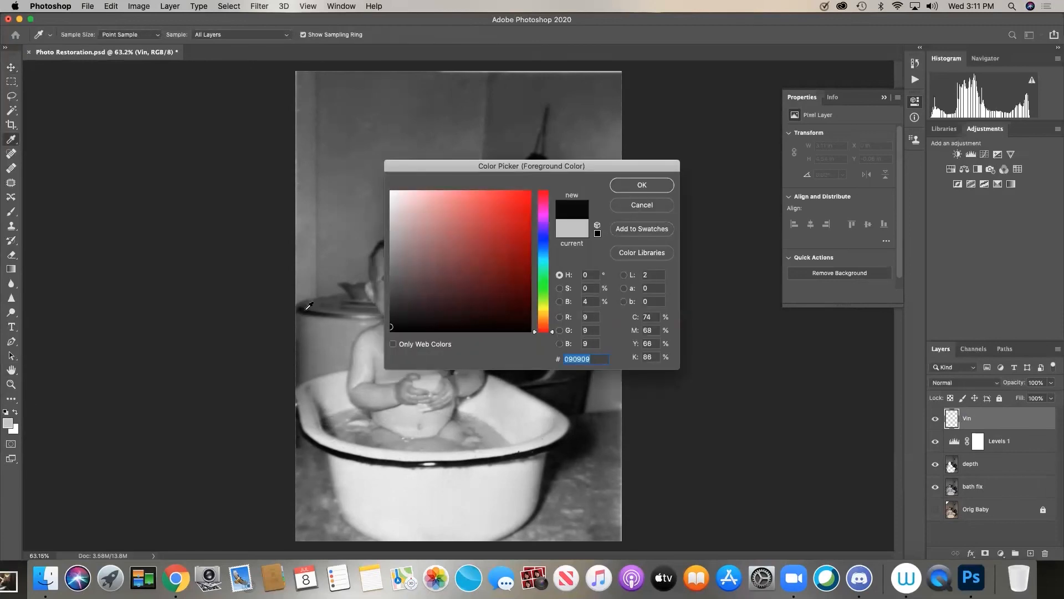
{"action": "left_click", "coordinate": [661, 185]}
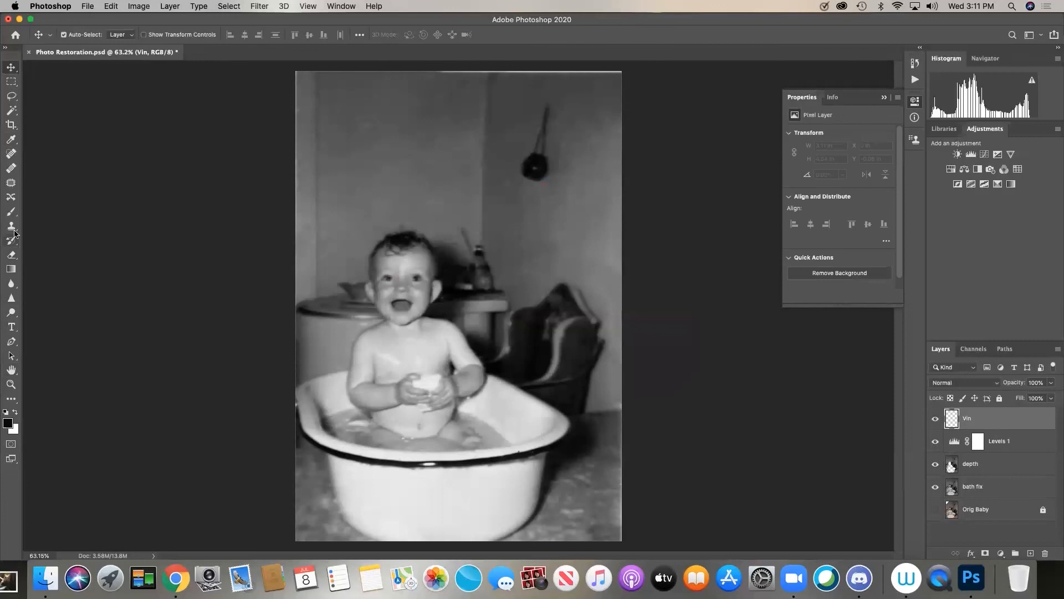
Paint black around the photo's edges with the Brush enlarged to 125
{"action": "left_click", "coordinate": [11, 211]}
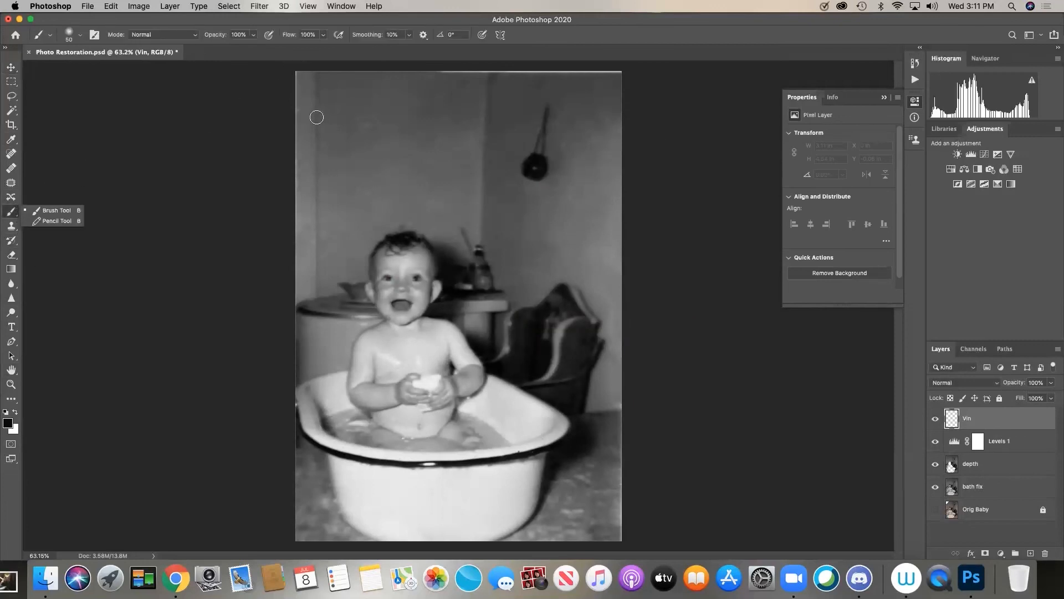
{"action": "left_click", "coordinate": [316, 116]}
{"action": "key", "text": "]"}
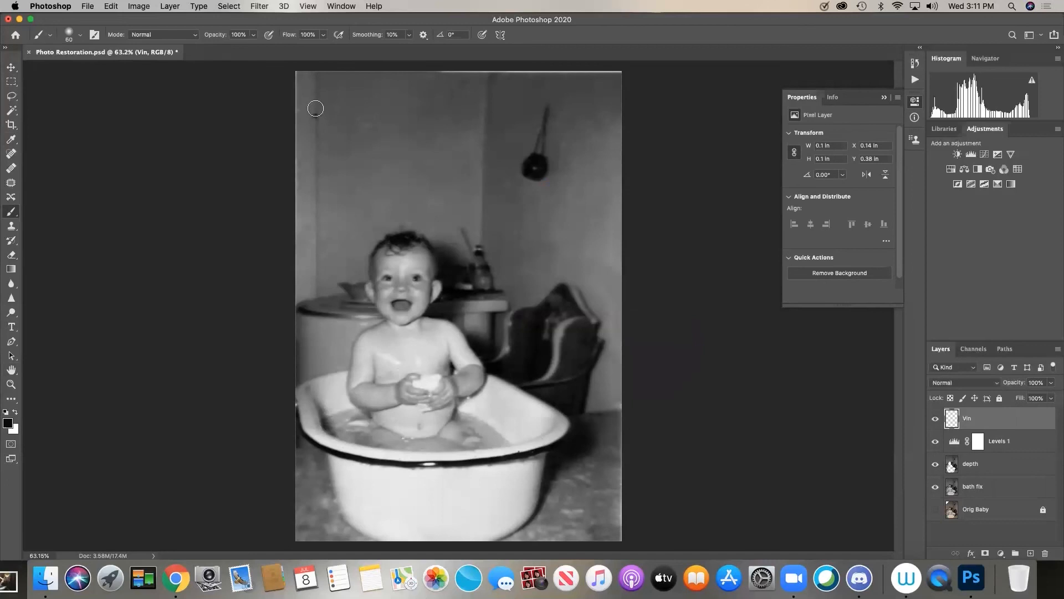
{"action": "key", "text": "]"}
{"action": "key", "text": "]"}
{"action": "key", "text": "]"}
{"action": "key", "text": "]"}
{"action": "key", "text": "]"}
{"action": "mouse_move", "coordinate": [307, 160]}
{"action": "left_mouse_down"}
{"action": "mouse_move", "coordinate": [301, 190]}
{"action": "mouse_move", "coordinate": [283, 188]}
{"action": "mouse_move", "coordinate": [331, 127]}
{"action": "mouse_move", "coordinate": [274, 296]}
{"action": "mouse_move", "coordinate": [306, 257]}
{"action": "mouse_move", "coordinate": [272, 388]}
{"action": "mouse_move", "coordinate": [299, 440]}
{"action": "mouse_move", "coordinate": [302, 521]}
{"action": "mouse_move", "coordinate": [322, 548]}
{"action": "mouse_move", "coordinate": [436, 550]}
{"action": "mouse_move", "coordinate": [501, 535]}
{"action": "mouse_move", "coordinate": [614, 531]}
{"action": "mouse_move", "coordinate": [603, 66]}
{"action": "mouse_move", "coordinate": [574, 48]}
{"action": "mouse_move", "coordinate": [528, 62]}
{"action": "mouse_move", "coordinate": [437, 139]}
{"action": "mouse_move", "coordinate": [392, 116]}
{"action": "mouse_move", "coordinate": [387, 54]}
{"action": "mouse_move", "coordinate": [513, 79]}
{"action": "mouse_move", "coordinate": [559, 151]}
{"action": "mouse_move", "coordinate": [565, 202]}
{"action": "mouse_move", "coordinate": [621, 227]}
{"action": "mouse_move", "coordinate": [542, 233]}
{"action": "mouse_move", "coordinate": [501, 198]}
{"action": "mouse_move", "coordinate": [485, 99]}
{"action": "mouse_move", "coordinate": [455, 89]}
{"action": "mouse_move", "coordinate": [326, 164]}
{"action": "mouse_move", "coordinate": [344, 121]}
{"action": "mouse_move", "coordinate": [474, 75]}
{"action": "mouse_move", "coordinate": [618, 118]}
{"action": "mouse_move", "coordinate": [631, 312]}
{"action": "mouse_move", "coordinate": [594, 387]}
{"action": "mouse_move", "coordinate": [589, 334]}
{"action": "mouse_move", "coordinate": [603, 270]}
{"action": "mouse_move", "coordinate": [622, 316]}
{"action": "mouse_move", "coordinate": [615, 403]}
{"action": "mouse_move", "coordinate": [586, 511]}
{"action": "mouse_move", "coordinate": [551, 525]}
{"action": "left_mouse_up"}
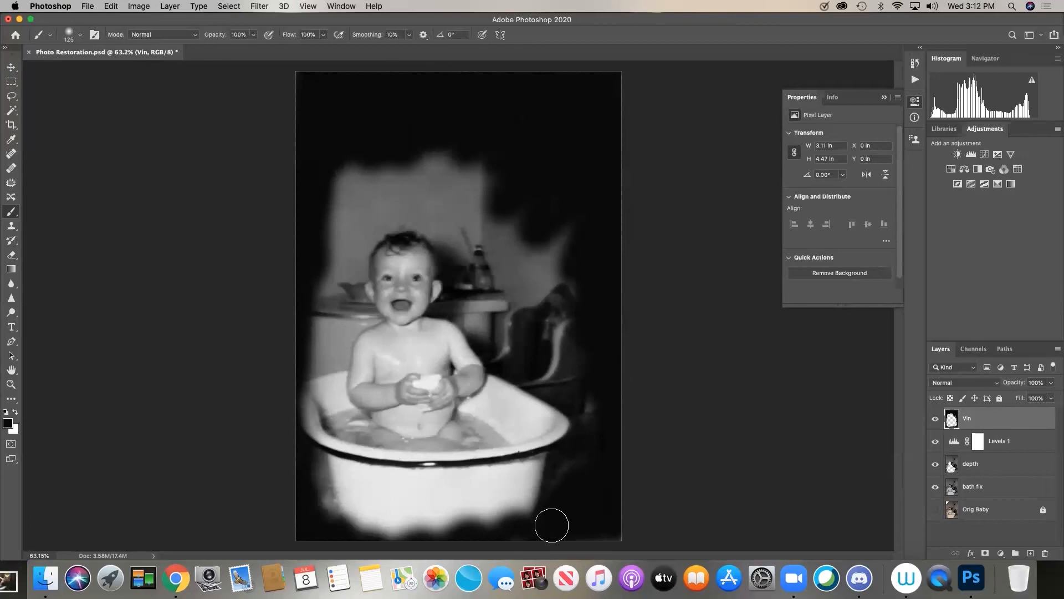
Soften the Vin border with a 103.1-pixel Gaussian Blur and lower its opacity to about 68%
{"action": "left_click", "coordinate": [308, 6]}
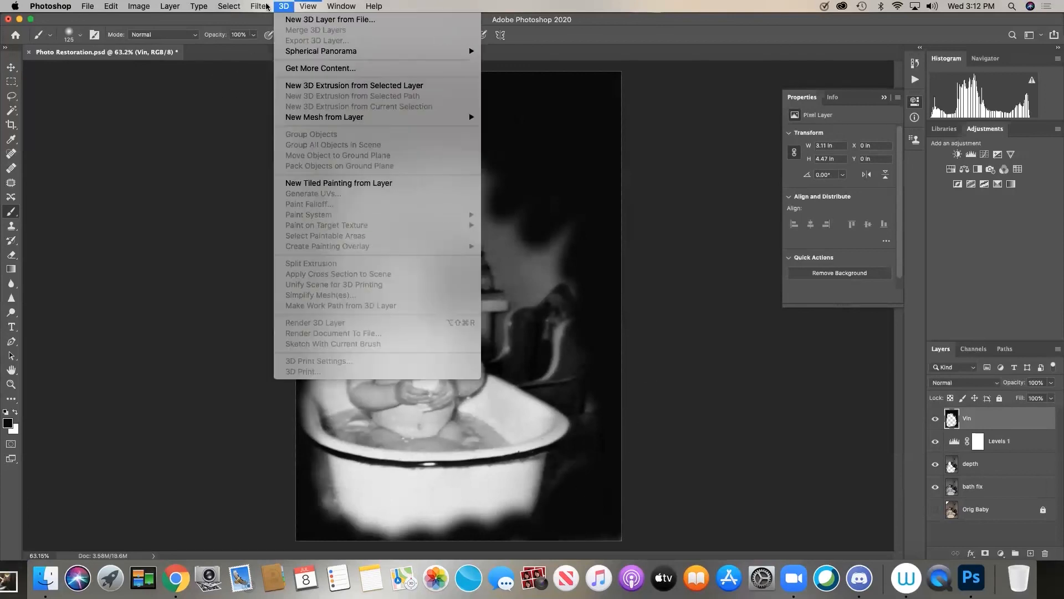
{"action": "mouse_move", "coordinate": [260, 6]}
{"action": "mouse_move", "coordinate": [284, 138]}
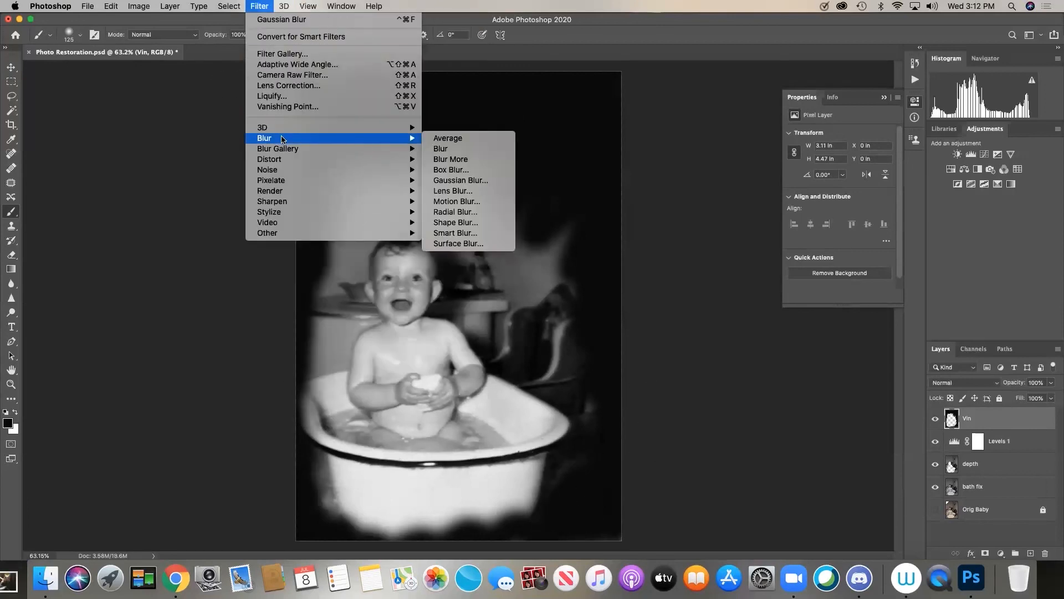
{"action": "left_click", "coordinate": [506, 184]}
{"action": "left_click_drag", "start_coordinate": [682, 253], "coordinate": [729, 257]}
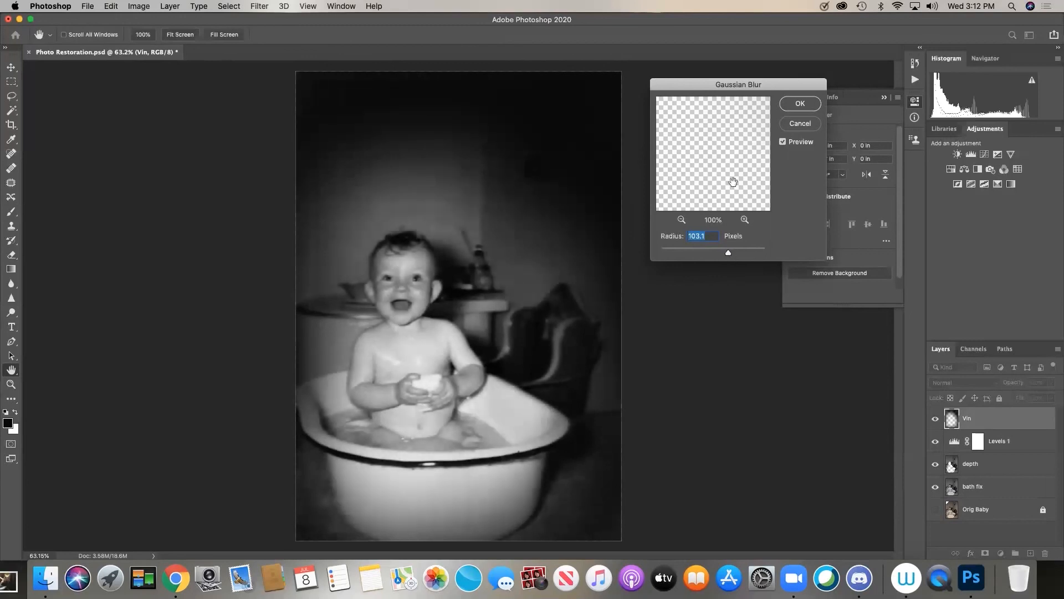
{"action": "left_click", "coordinate": [801, 103]}
{"action": "left_click_drag", "start_coordinate": [1051, 386], "coordinate": [1034, 394]}
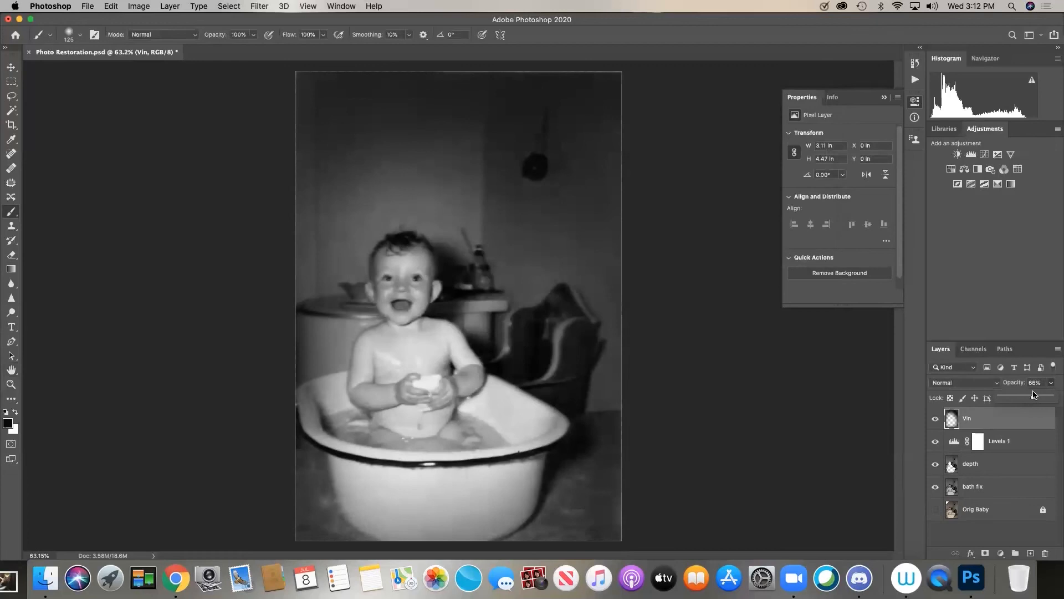
Set Vin to 64% opacity and erase it over the belly and tub water with a 175 eraser
{"action": "left_click_drag", "start_coordinate": [1034, 393], "coordinate": [1032, 395]}
{"action": "left_click", "coordinate": [11, 255]}
{"action": "key", "text": "bracketright"}
{"action": "key", "text": "bracketright"}
{"action": "key", "text": "bracketright"}
{"action": "key", "text": "bracketright"}
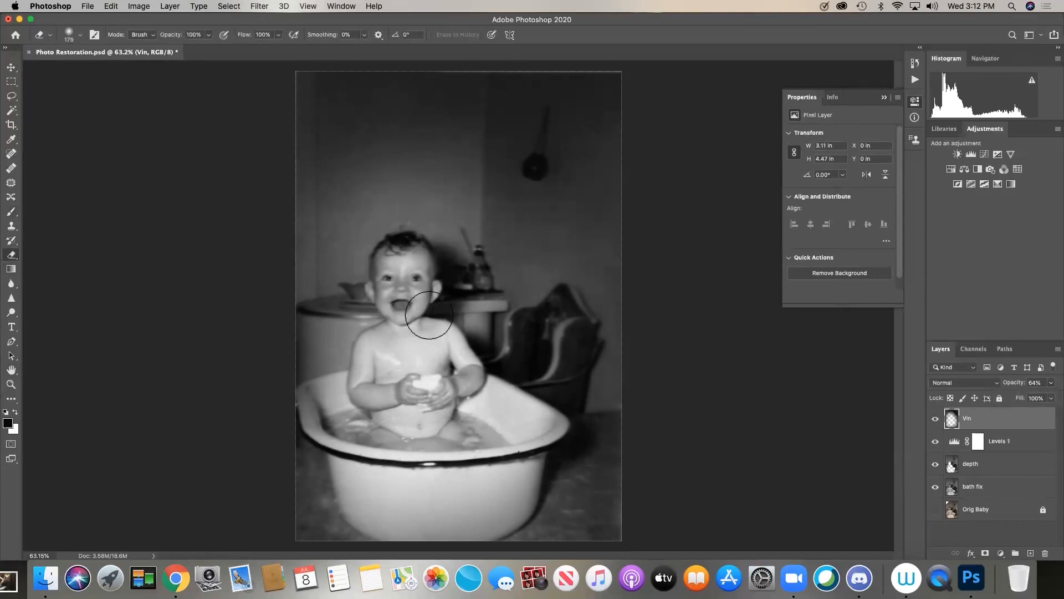
{"action": "mouse_move", "coordinate": [406, 410]}
{"action": "left_mouse_down"}
{"action": "mouse_move", "coordinate": [454, 424]}
{"action": "mouse_move", "coordinate": [433, 464]}
{"action": "mouse_move", "coordinate": [456, 496]}
{"action": "mouse_move", "coordinate": [432, 452]}
{"action": "mouse_move", "coordinate": [367, 445]}
{"action": "mouse_move", "coordinate": [399, 499]}
{"action": "mouse_move", "coordinate": [408, 485]}
{"action": "mouse_move", "coordinate": [477, 479]}
{"action": "mouse_move", "coordinate": [484, 464]}
{"action": "mouse_move", "coordinate": [453, 499]}
{"action": "mouse_move", "coordinate": [491, 430]}
{"action": "mouse_move", "coordinate": [478, 494]}
{"action": "mouse_move", "coordinate": [504, 441]}
{"action": "mouse_move", "coordinate": [489, 502]}
{"action": "mouse_move", "coordinate": [493, 476]}
{"action": "mouse_move", "coordinate": [465, 513]}
{"action": "mouse_move", "coordinate": [492, 490]}
{"action": "mouse_move", "coordinate": [421, 509]}
{"action": "mouse_move", "coordinate": [442, 497]}
{"action": "mouse_move", "coordinate": [374, 489]}
{"action": "mouse_move", "coordinate": [358, 419]}
{"action": "mouse_move", "coordinate": [351, 425]}
{"action": "mouse_move", "coordinate": [425, 395]}
{"action": "mouse_move", "coordinate": [483, 427]}
{"action": "mouse_move", "coordinate": [509, 425]}
{"action": "mouse_move", "coordinate": [520, 442]}
{"action": "mouse_move", "coordinate": [444, 376]}
{"action": "mouse_move", "coordinate": [442, 389]}
{"action": "mouse_move", "coordinate": [403, 336]}
{"action": "mouse_move", "coordinate": [391, 304]}
{"action": "left_mouse_up"}
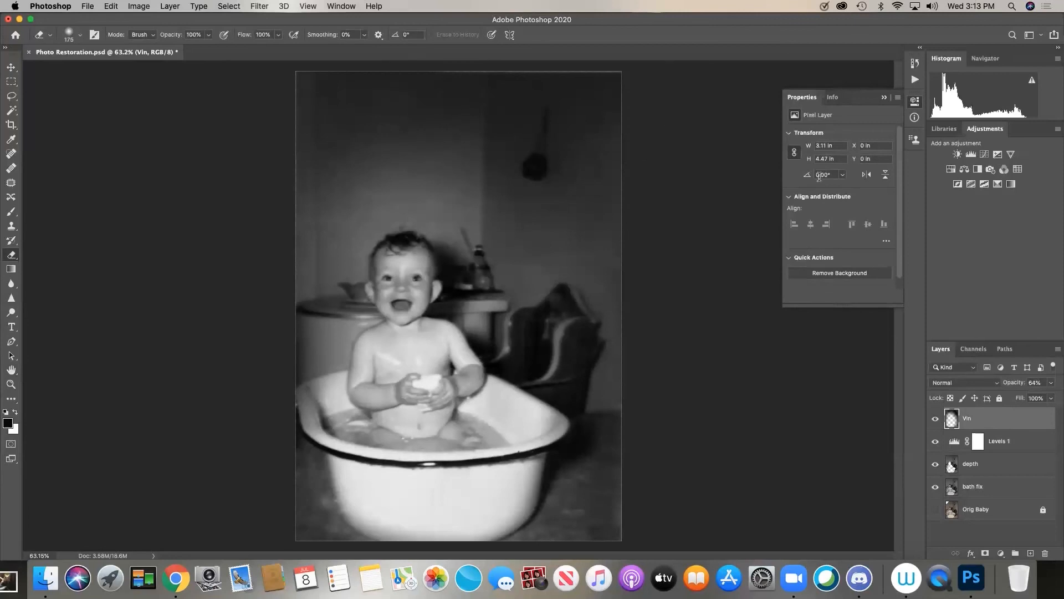
{"action": "left_click", "coordinate": [936, 510]}
{"action": "left_click_drag", "start_coordinate": [935, 494], "coordinate": [931, 410]}
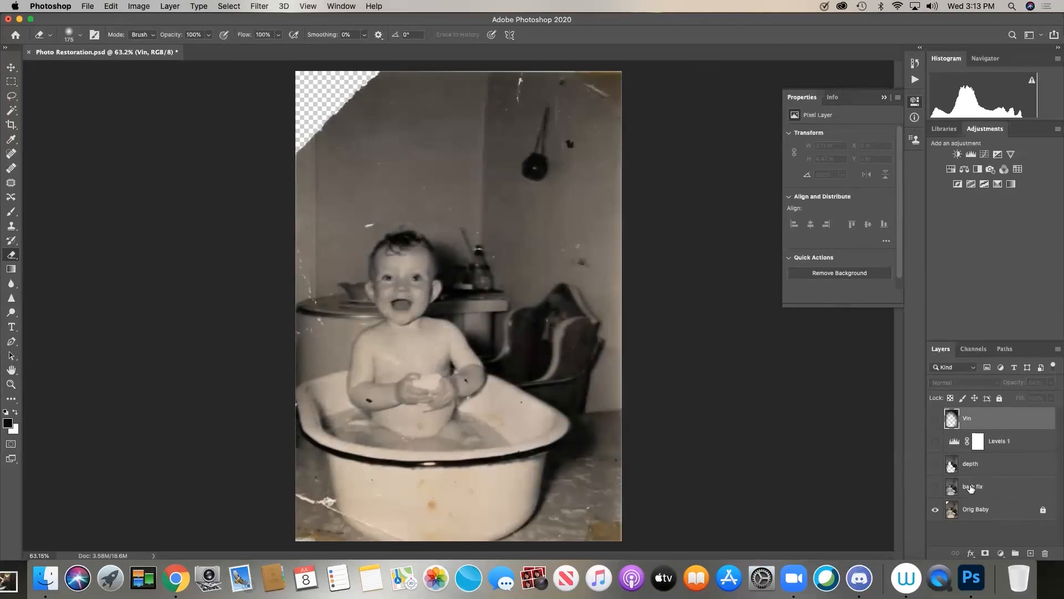
{"action": "left_click_drag", "start_coordinate": [937, 488], "coordinate": [924, 406]}
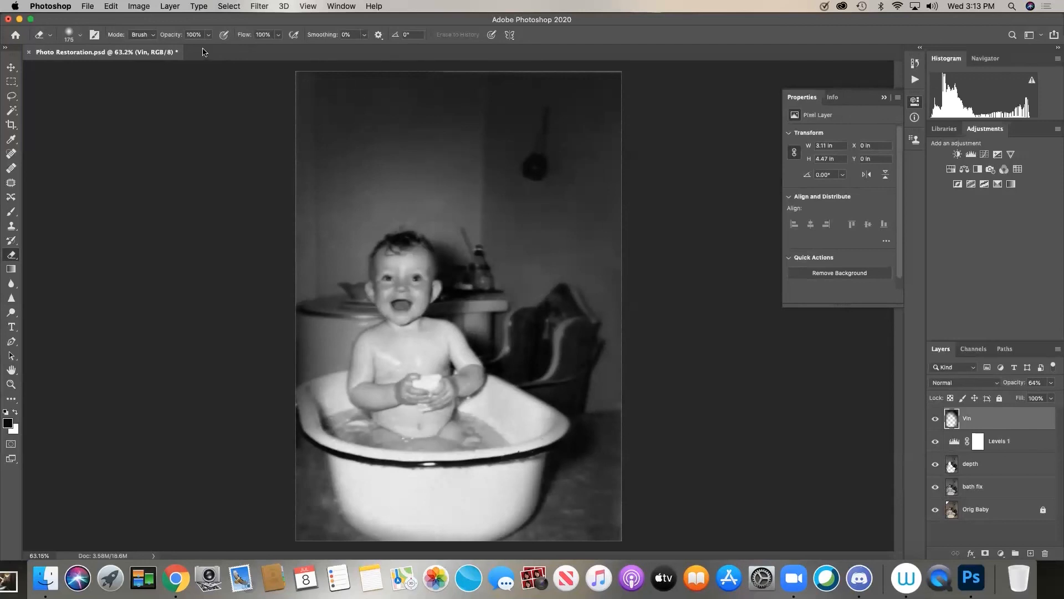
Save the layered file as a PSD on this computer, prefixing the file name with the author's name
{"action": "left_click", "coordinate": [132, 6]}
{"action": "mouse_move", "coordinate": [157, 5]}
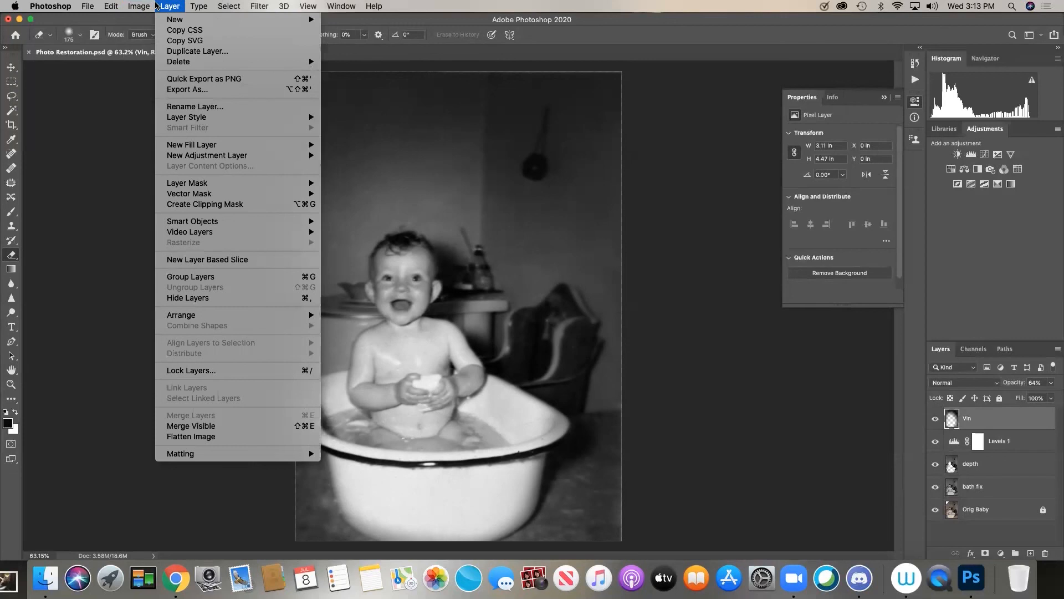
{"action": "mouse_move", "coordinate": [89, 6]}
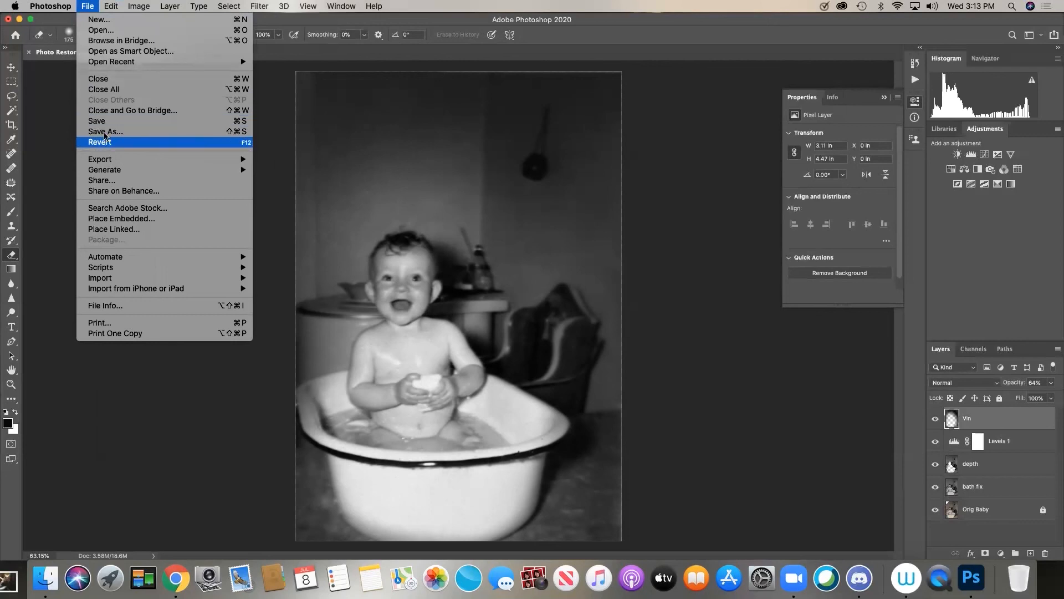
{"action": "left_click", "coordinate": [106, 133]}
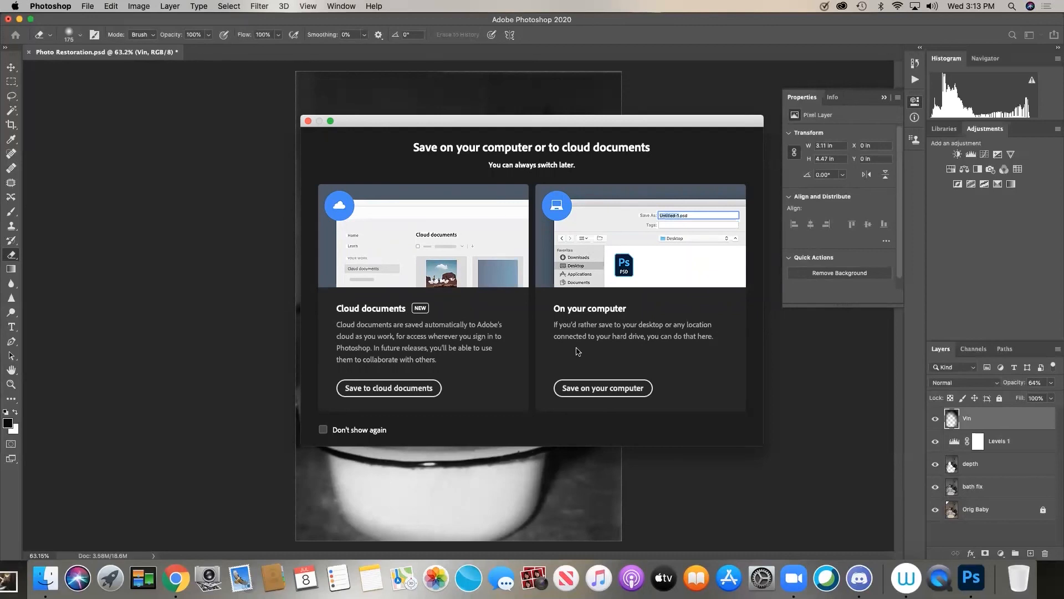
{"action": "left_click", "coordinate": [626, 395]}
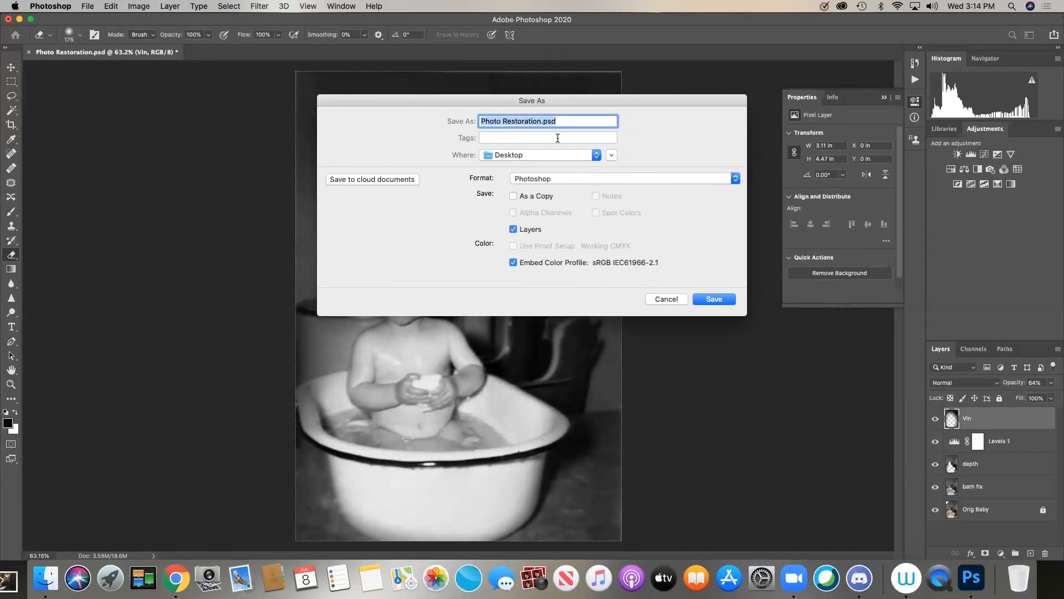
{"action": "left_click", "coordinate": [483, 121]}
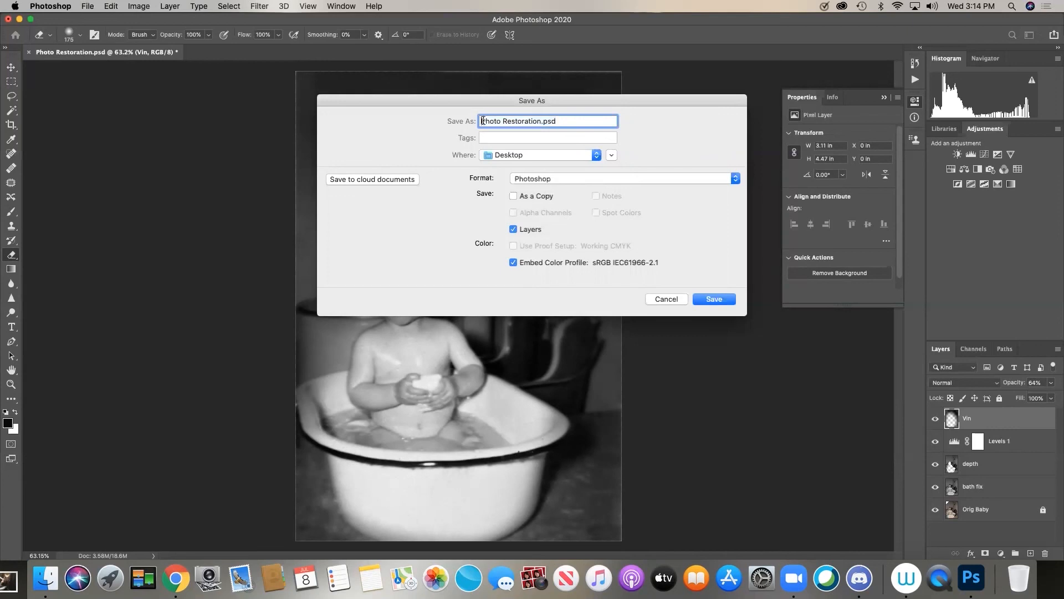
{"action": "type", "text": "AubreyRodgers_"}
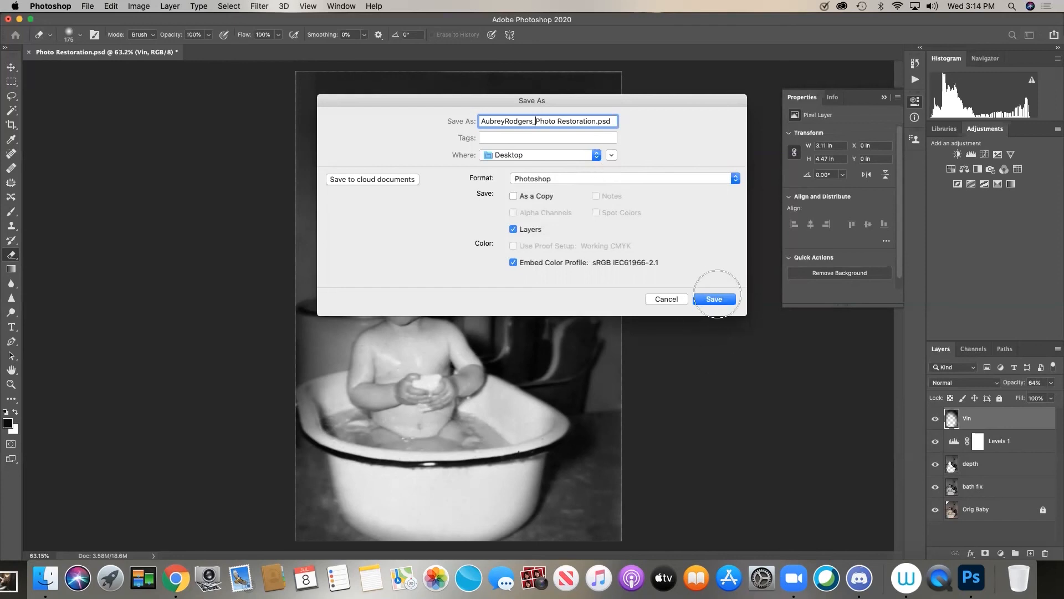
{"action": "left_click", "coordinate": [715, 298]}
{"action": "left_click", "coordinate": [674, 235]}
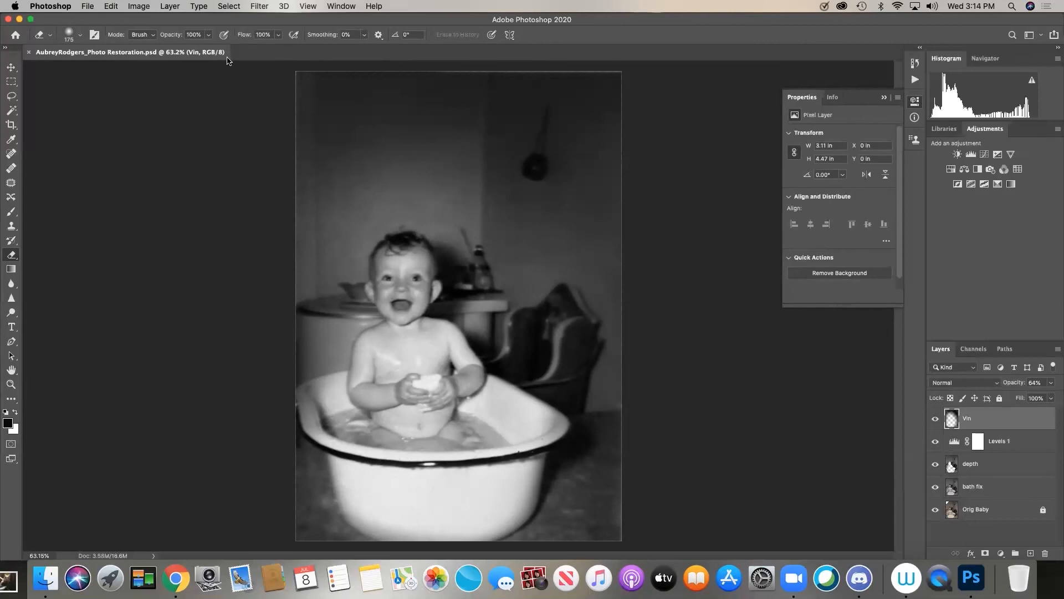
{"action": "left_click", "coordinate": [147, 5]}
Flatten the image to one Background layer and begin saving a copy on this computer
{"action": "mouse_move", "coordinate": [159, 5]}
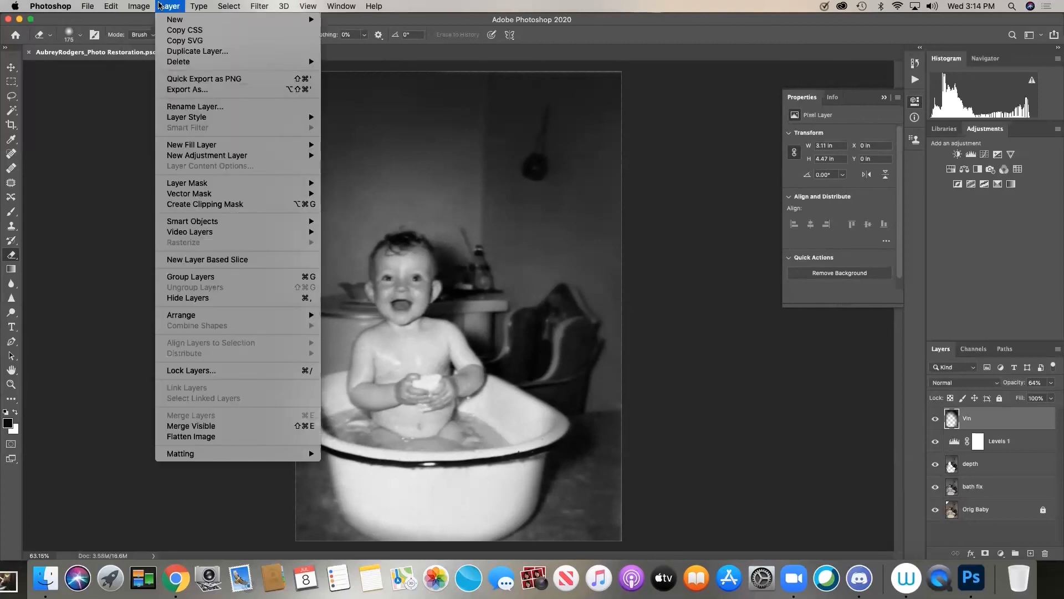
{"action": "left_click", "coordinate": [168, 438]}
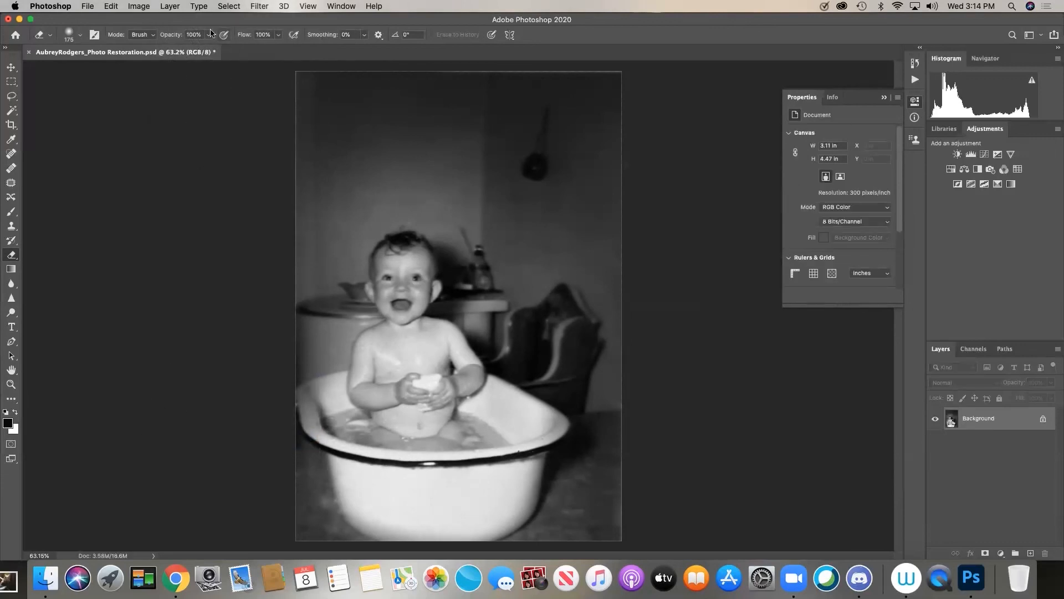
{"action": "left_click", "coordinate": [88, 6]}
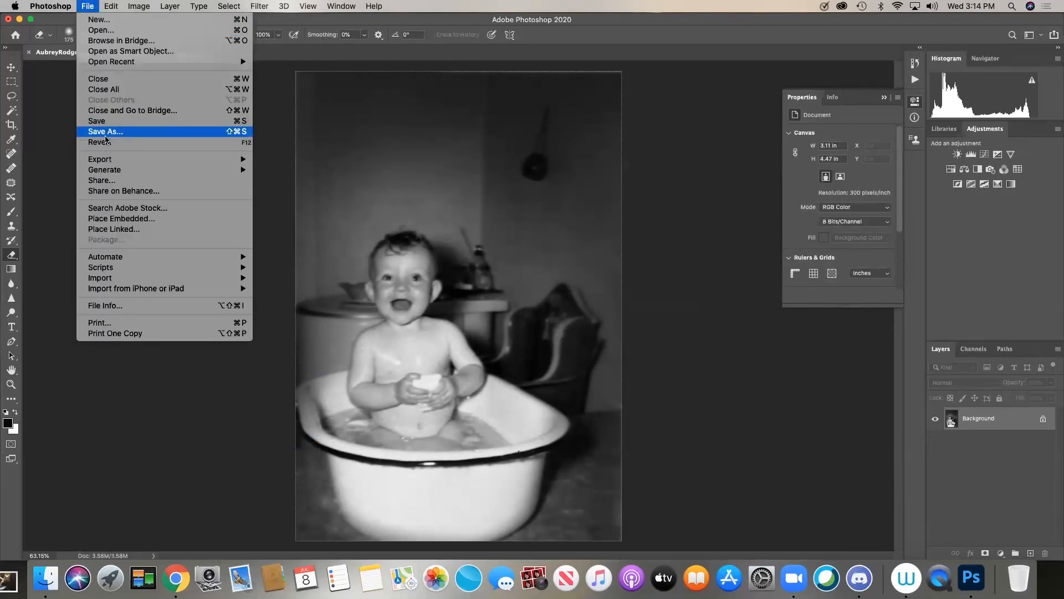
{"action": "left_click", "coordinate": [105, 131]}
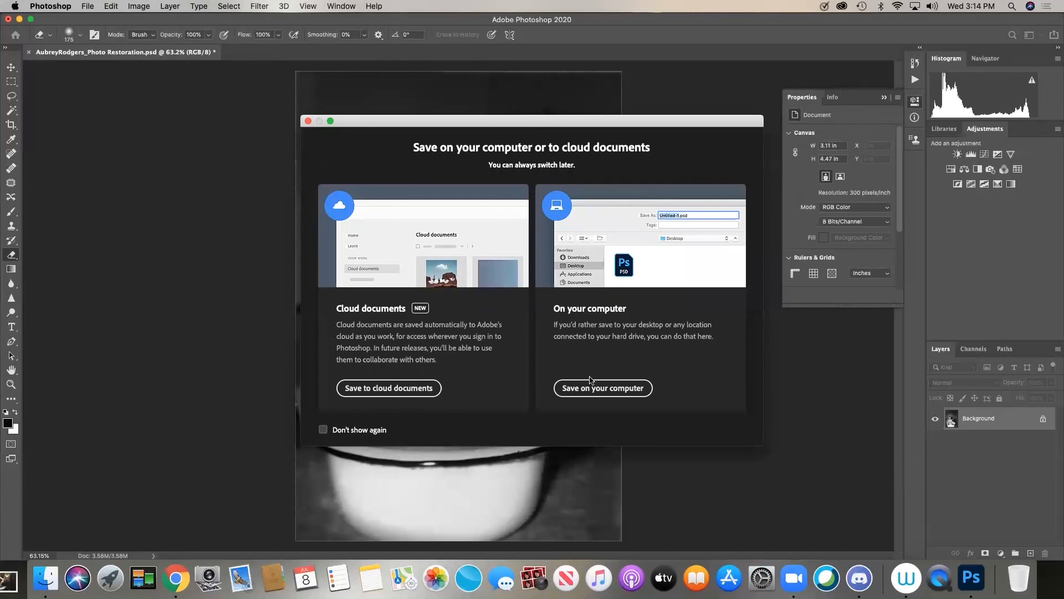
{"action": "left_click", "coordinate": [366, 435]}
{"action": "left_click", "coordinate": [603, 387]}
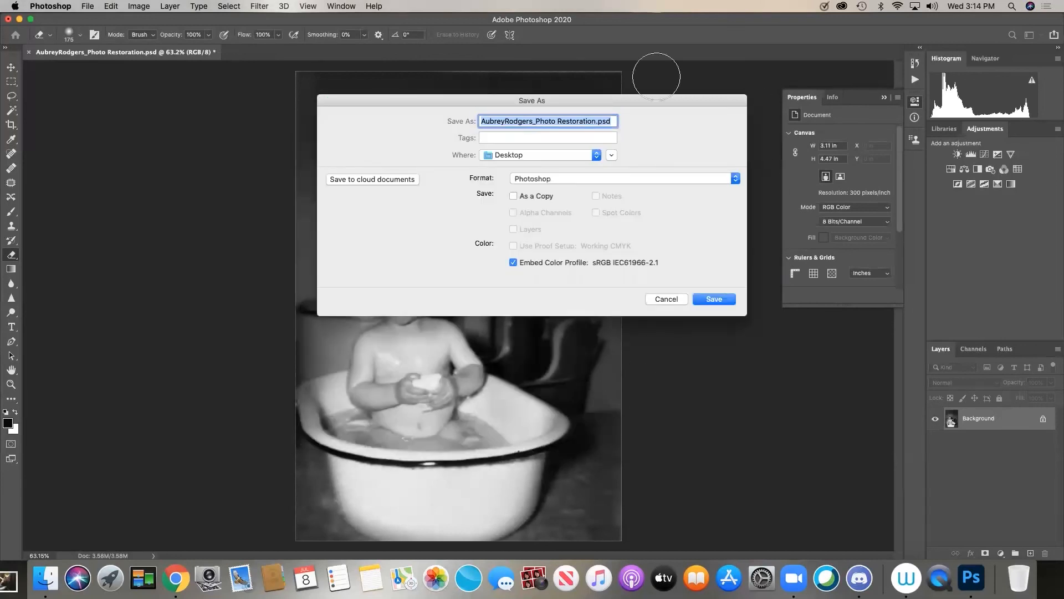
Save it to the Desktop as a JPEG at quality 12, Maximum, Baseline Optimized
{"action": "left_click", "coordinate": [579, 180]}
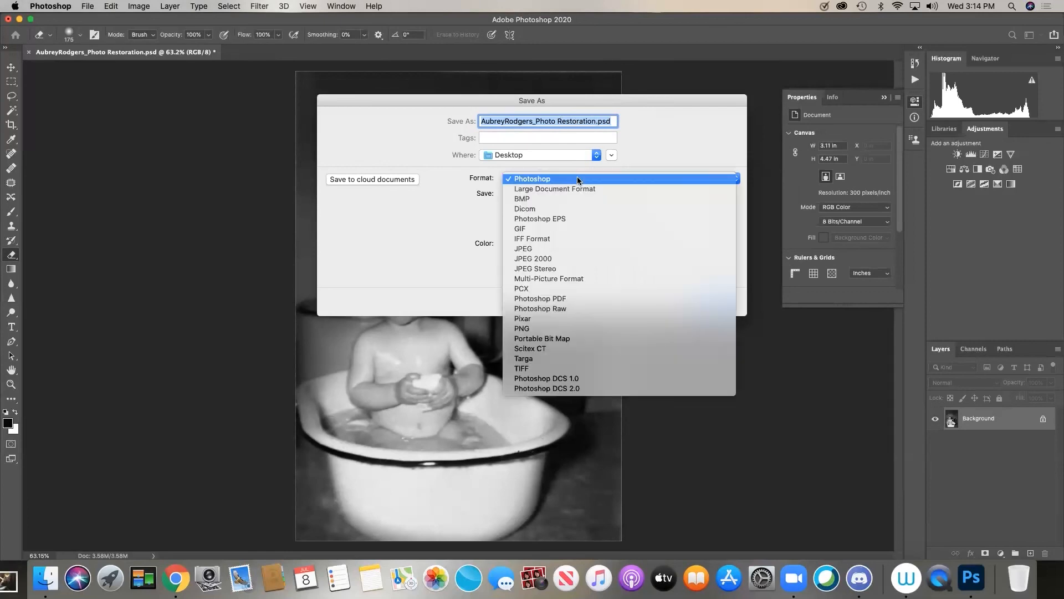
{"action": "left_click", "coordinate": [571, 249]}
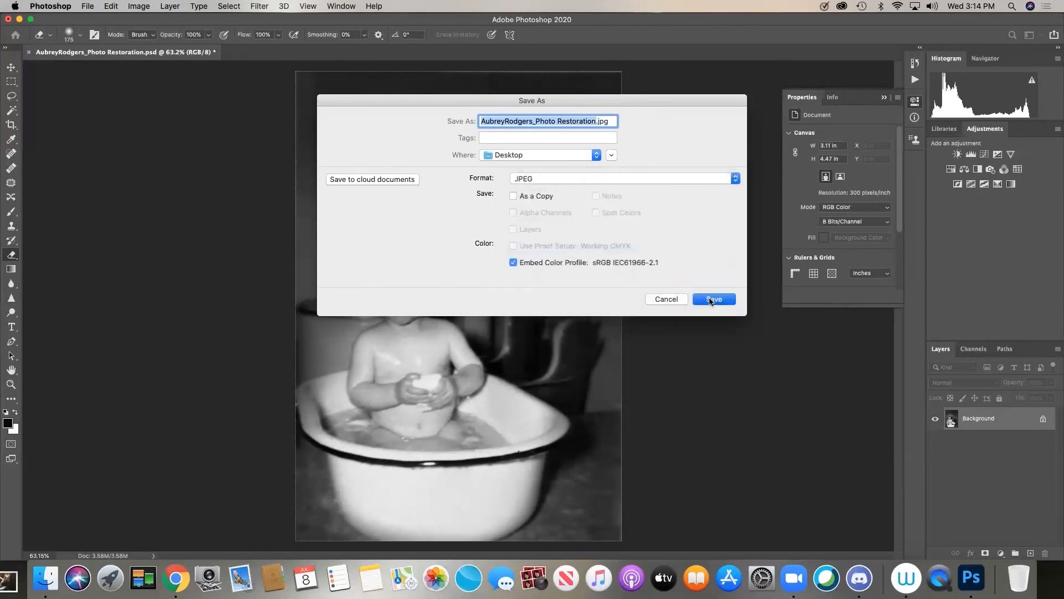
{"action": "left_click", "coordinate": [713, 299]}
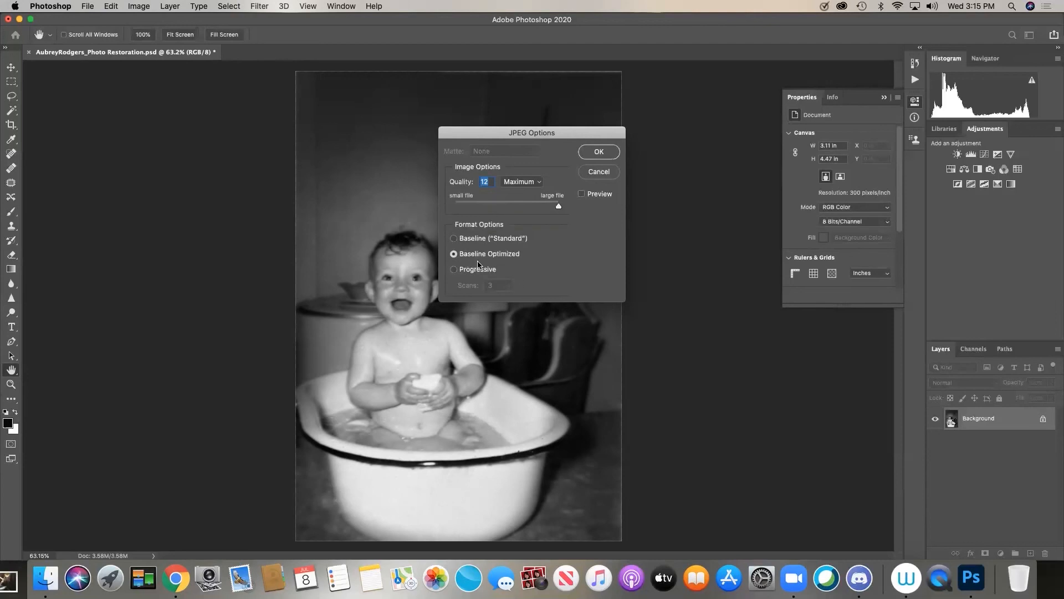
{"action": "left_click", "coordinate": [614, 153]}
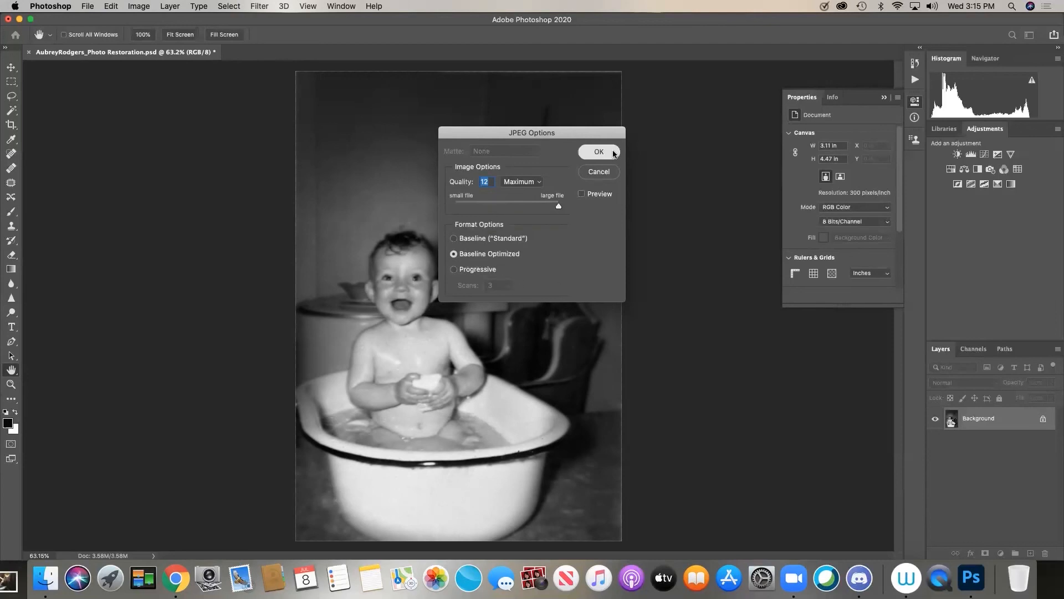